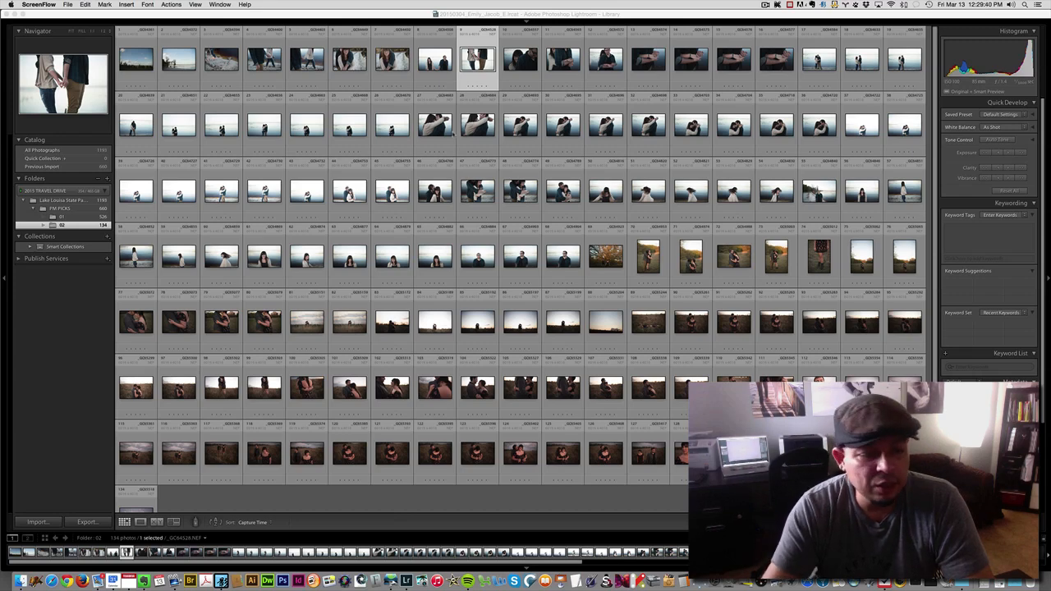
Switch to Firefox and open the wedding photographer's Instagram profile from the address suggestions for instagram.com
click(82, 581)
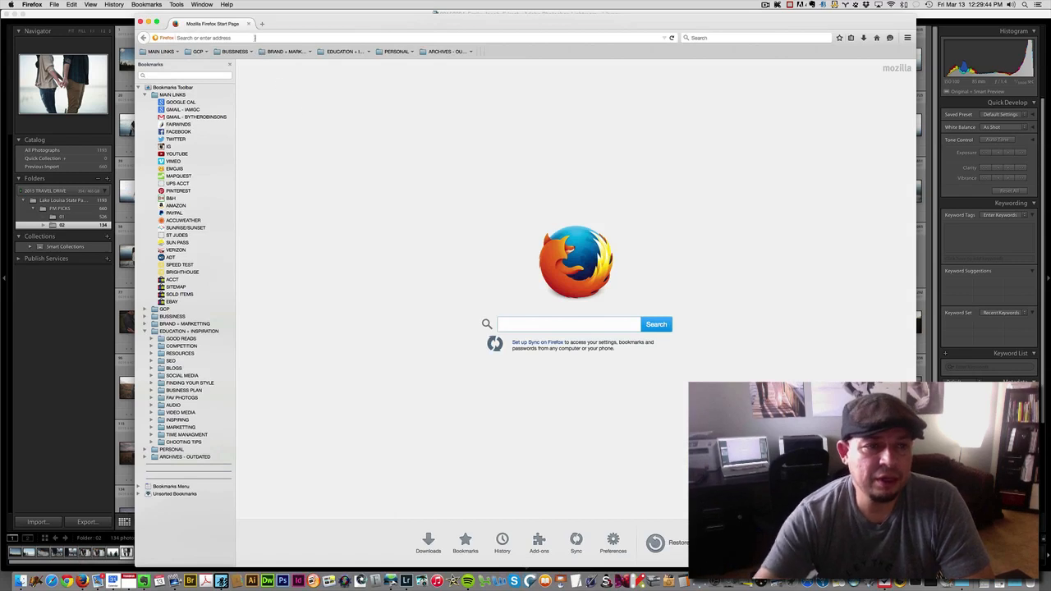
click(241, 38)
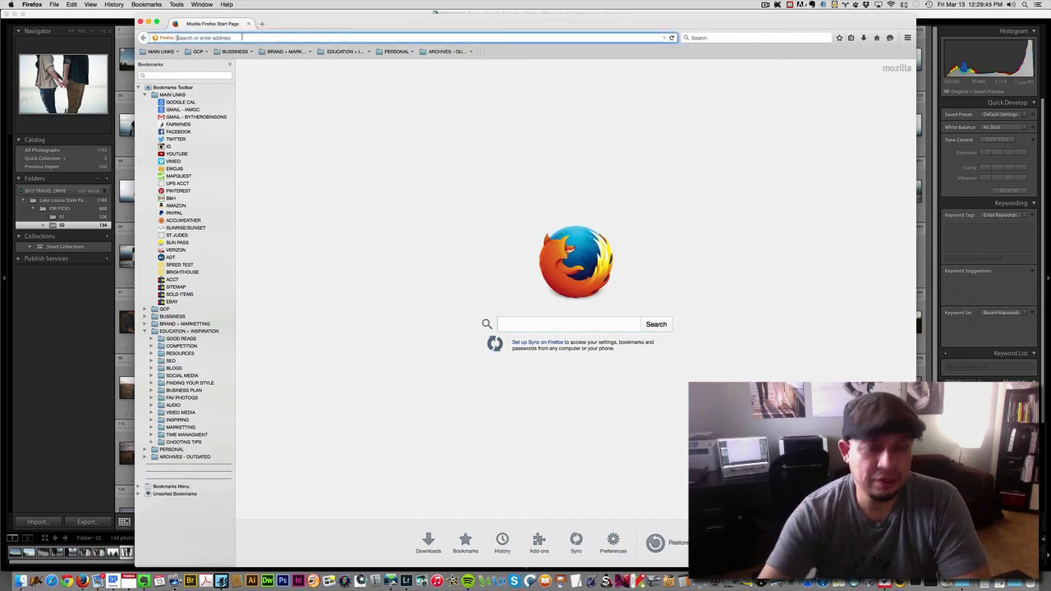
text(instagram.com/)
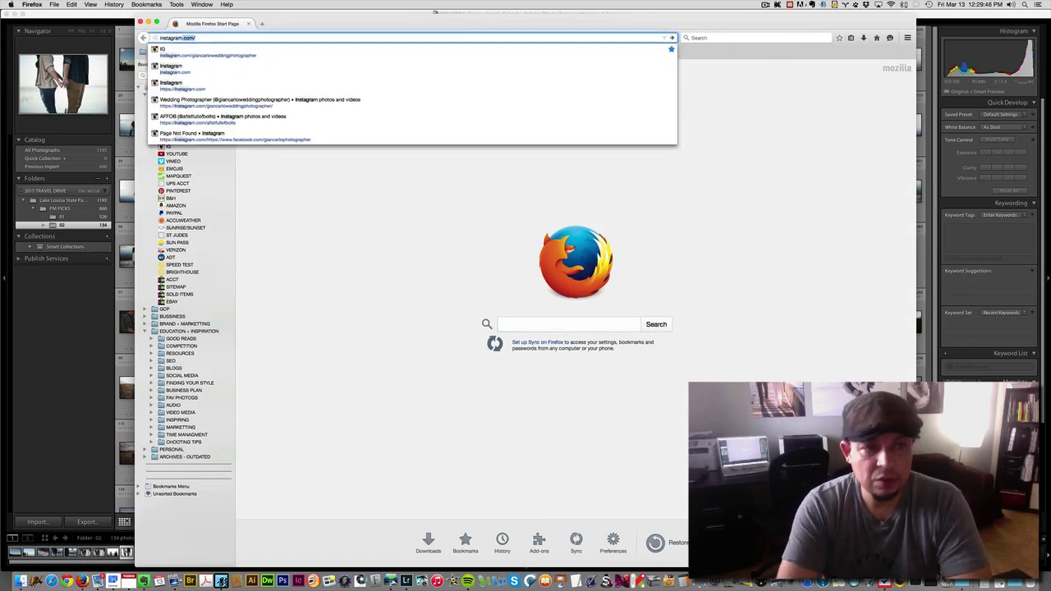
key(Down)
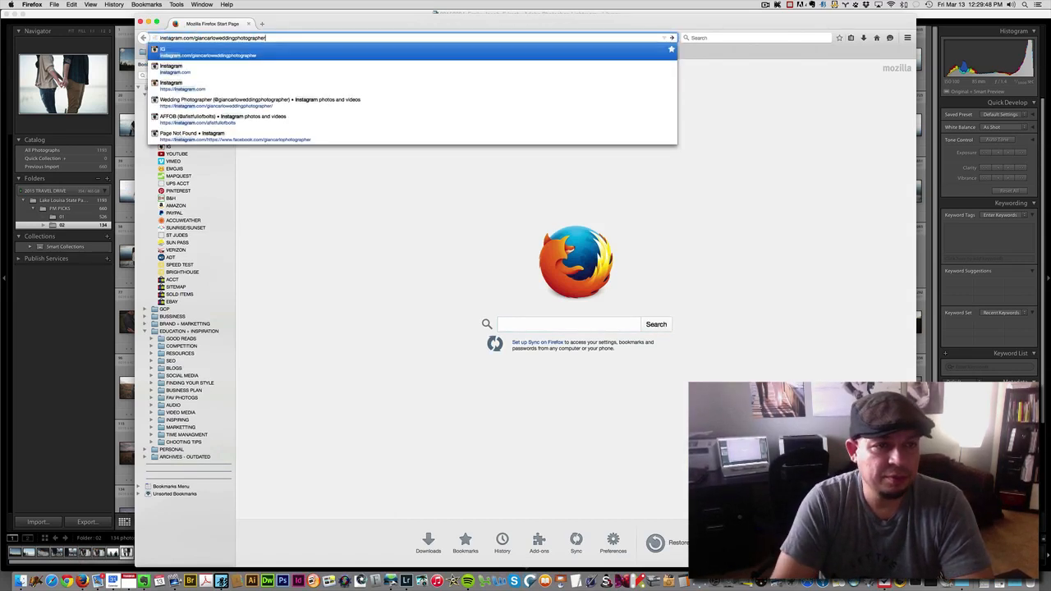
key(Return)
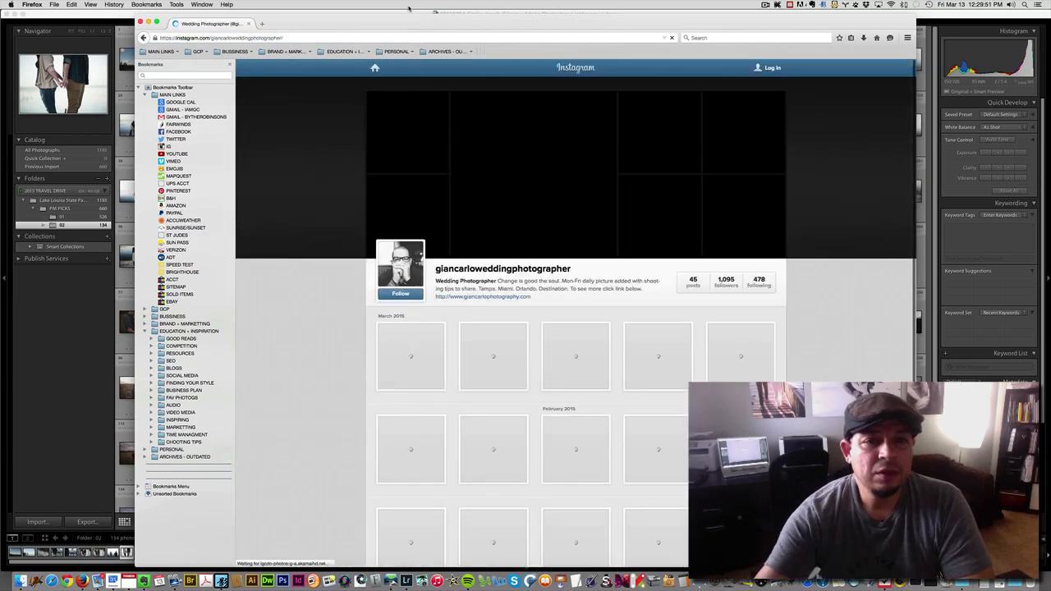
Hide the bookmarks sidebar and enlarge the Instagram profile page by three zoom levels
drag(409, 18, 343, 14)
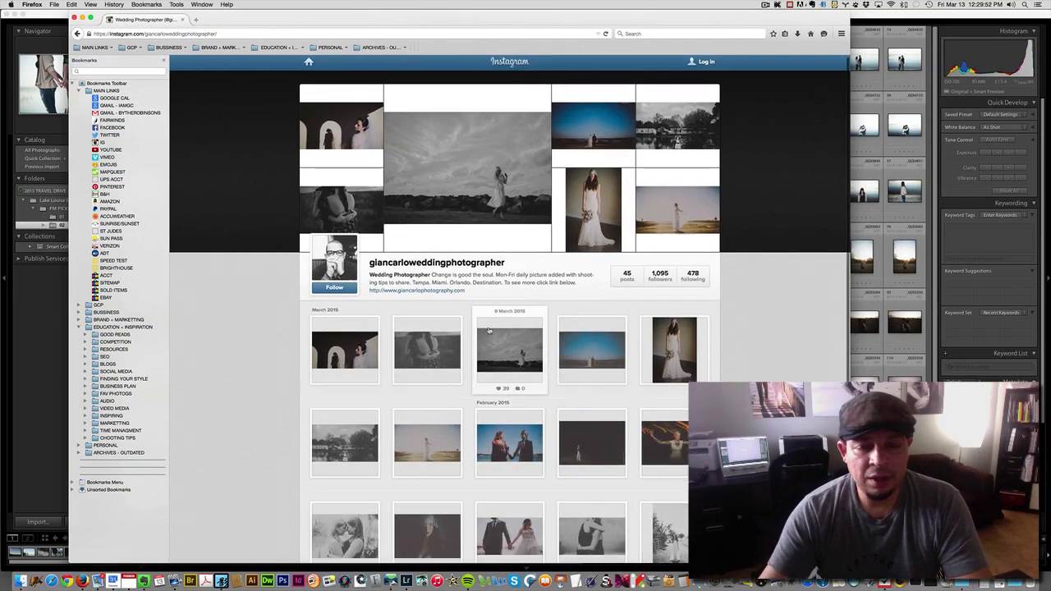
scroll(416, 317, down, 4)
key(super+b)
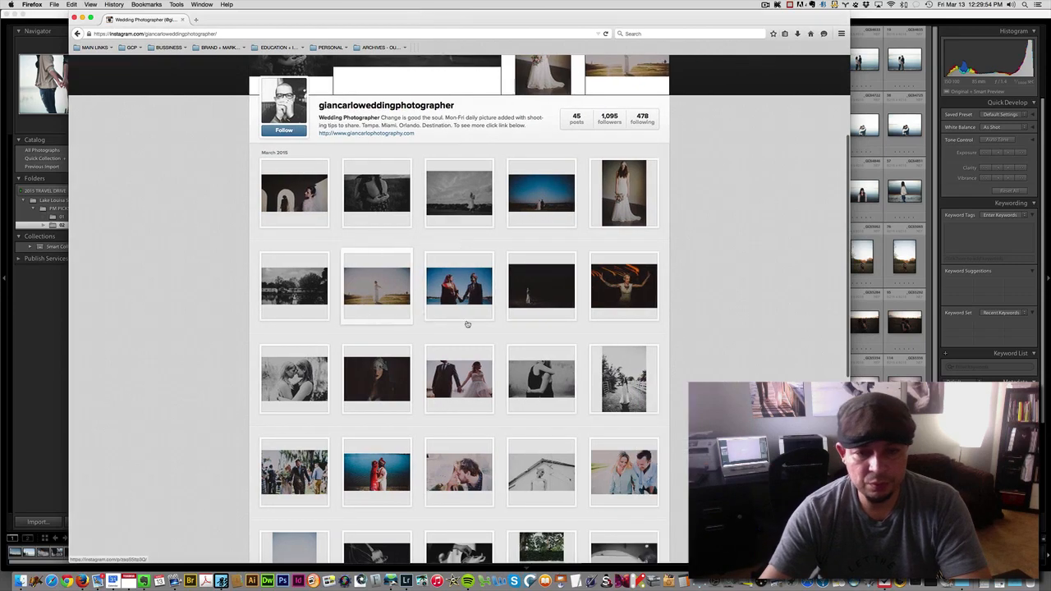
key(super+plus)
key(super+plus)
key(super+plus)
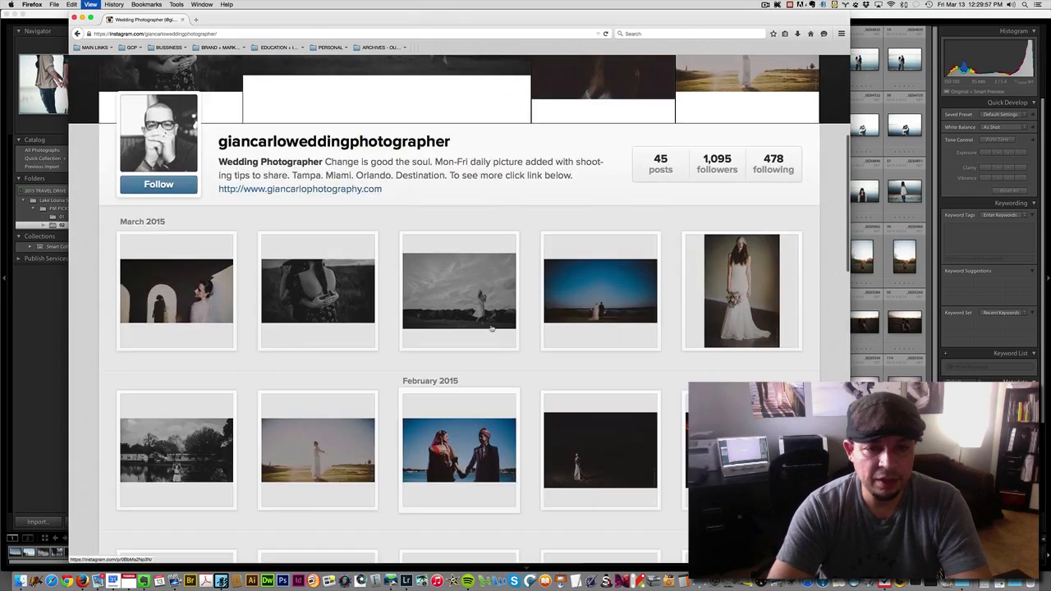
Highlight the profile's username and examine the photos posted from March 2015 back to the earliest ones
scroll(468, 310, up, 3)
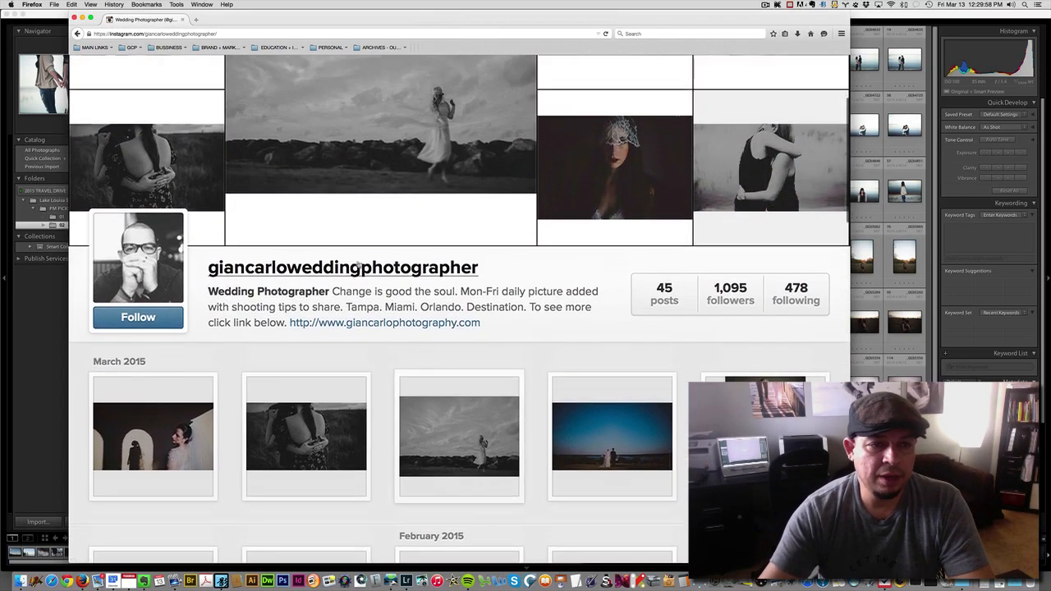
double_click(231, 296)
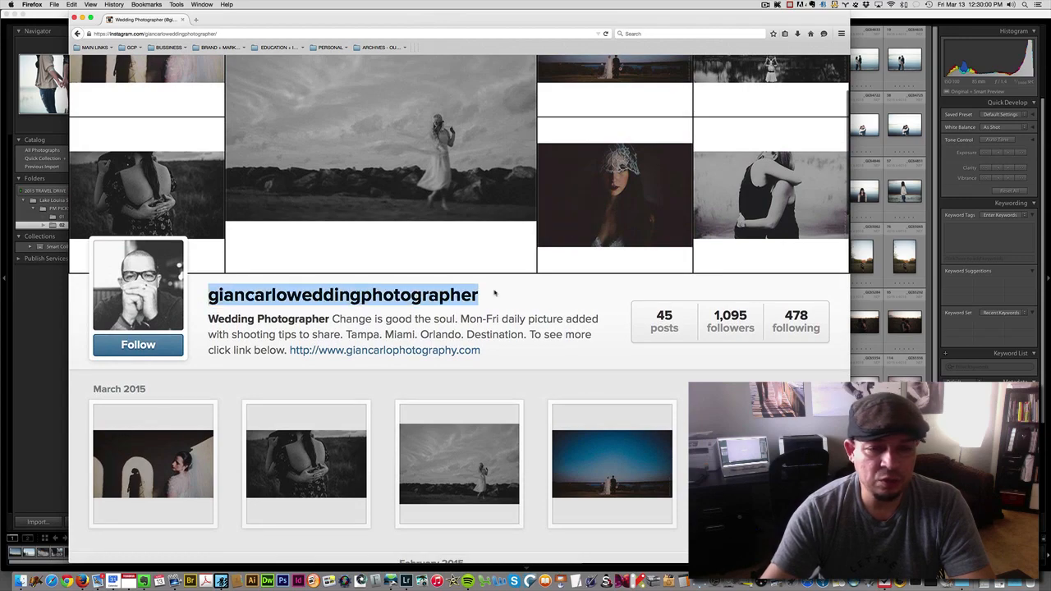
scroll(489, 301, down, 8)
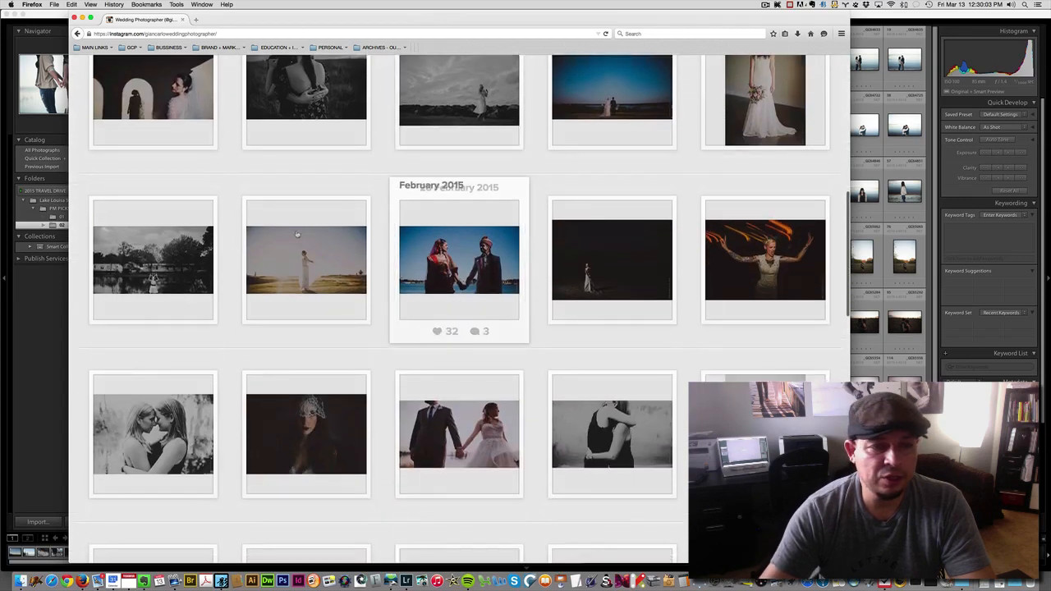
scroll(486, 265, down, 1)
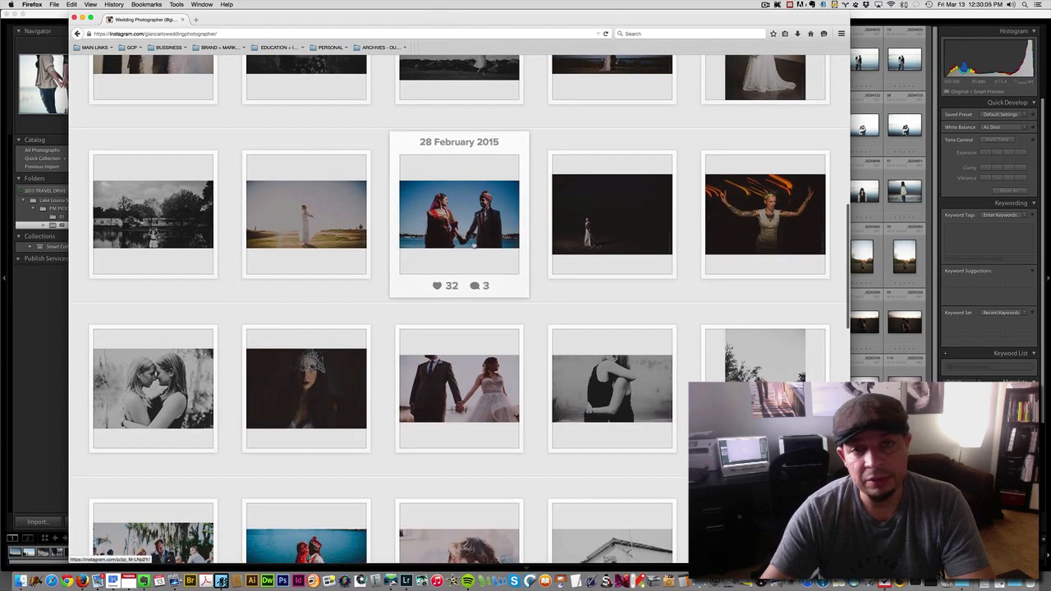
scroll(490, 243, down, 1)
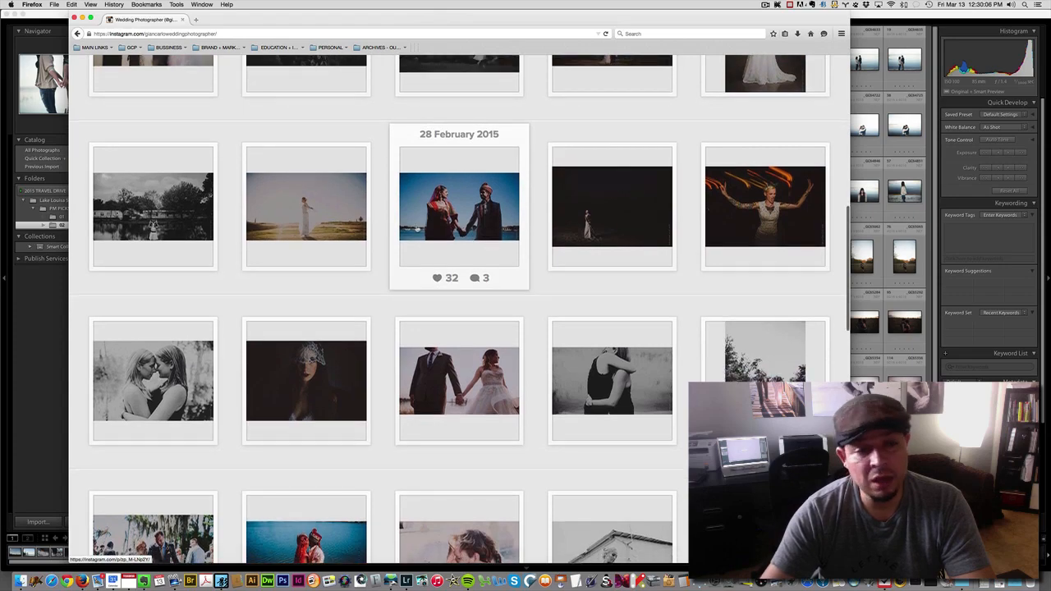
scroll(501, 250, down, 2)
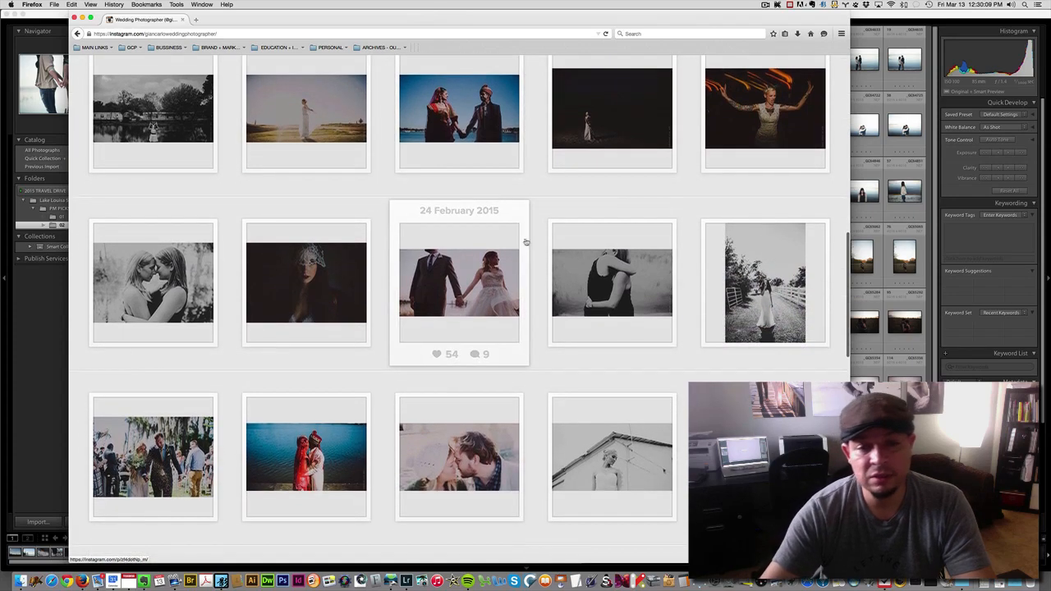
scroll(343, 263, down, 8)
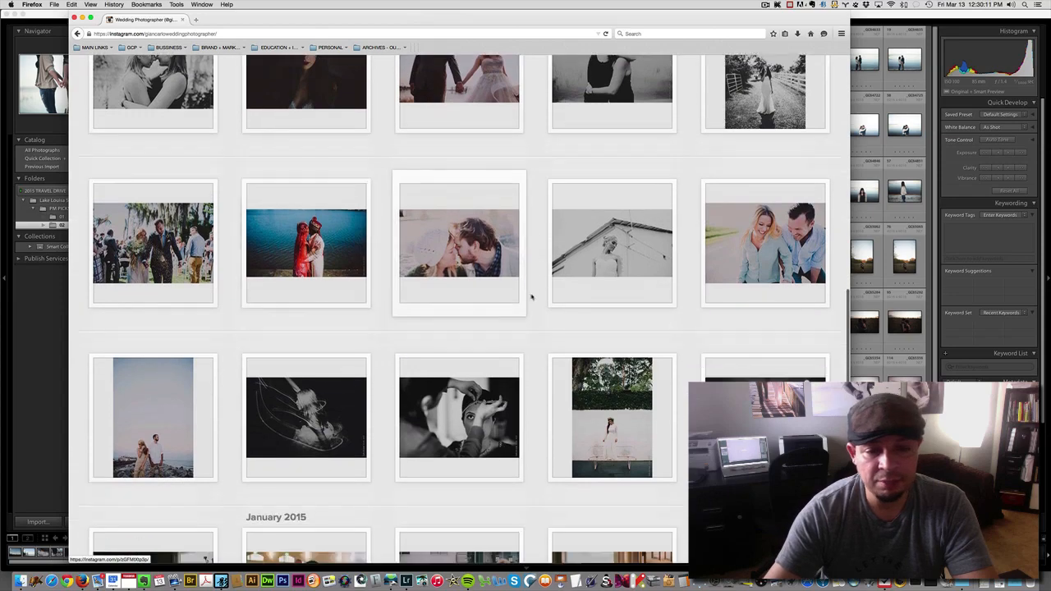
scroll(525, 310, down, 7)
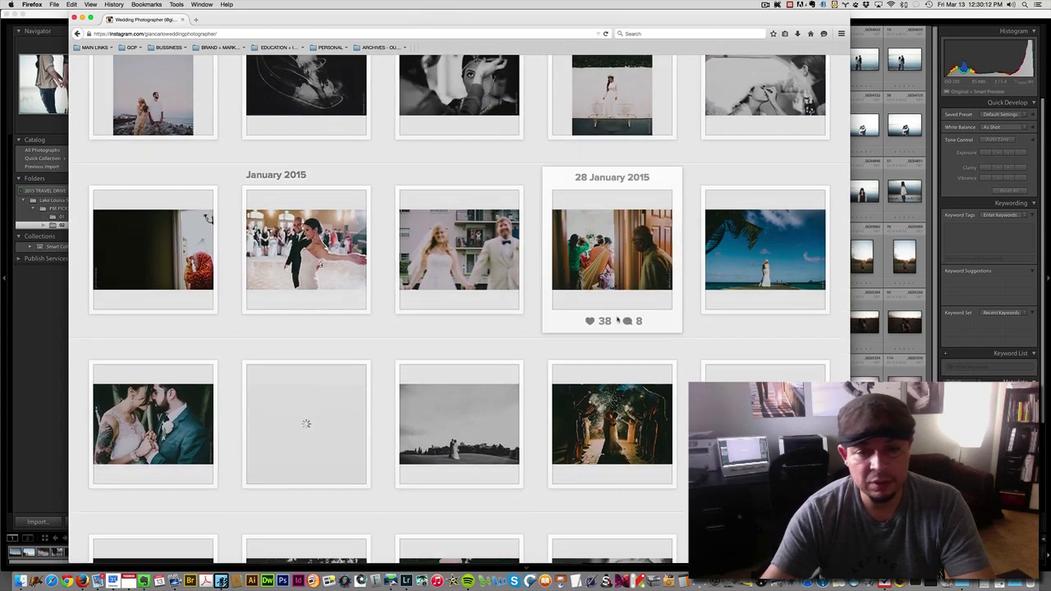
scroll(394, 334, down, 5)
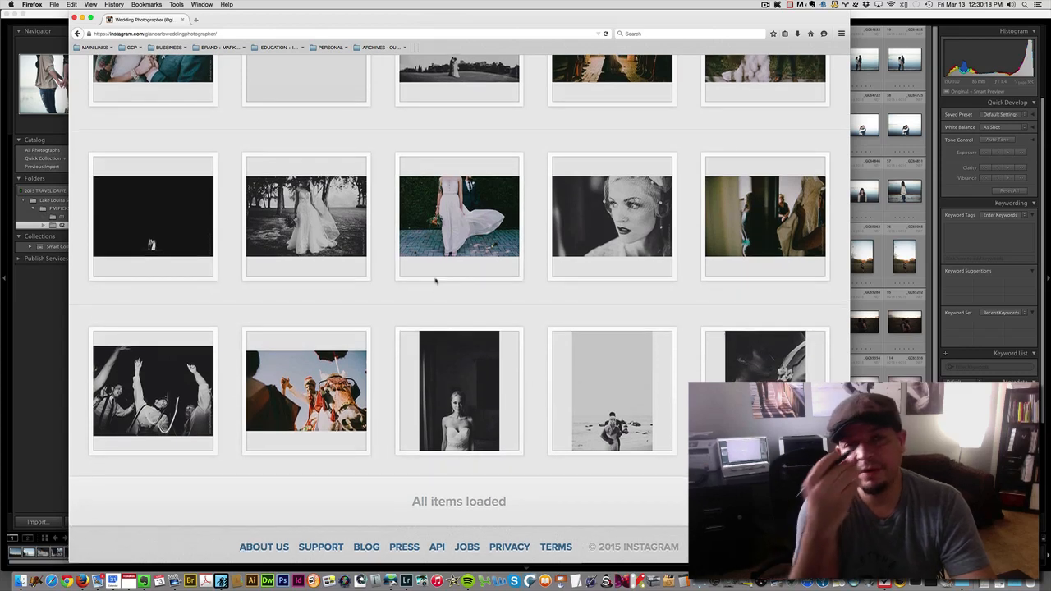
scroll(435, 280, up, 5)
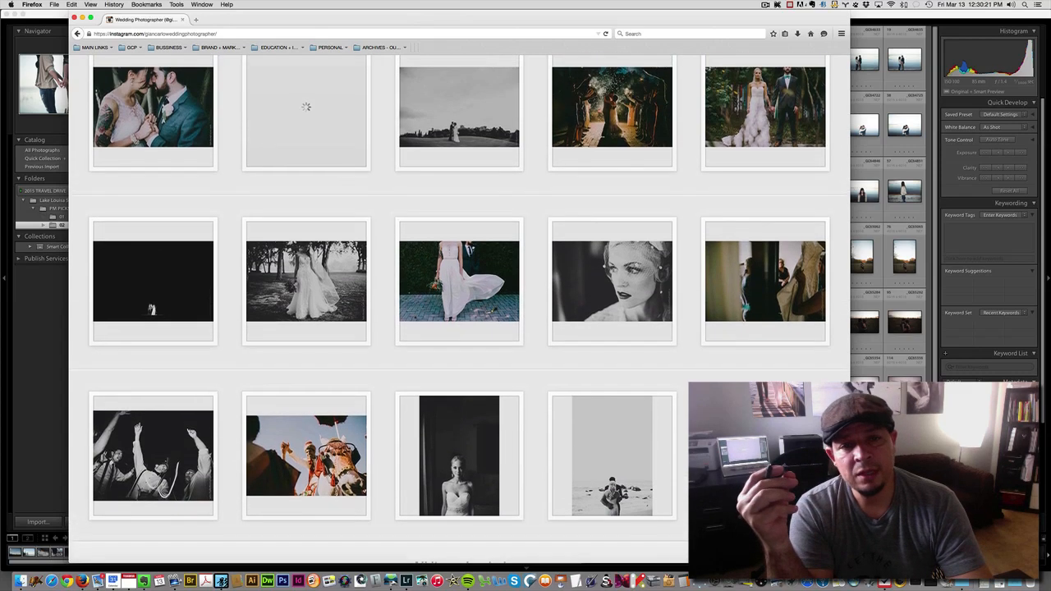
scroll(435, 281, up, 15)
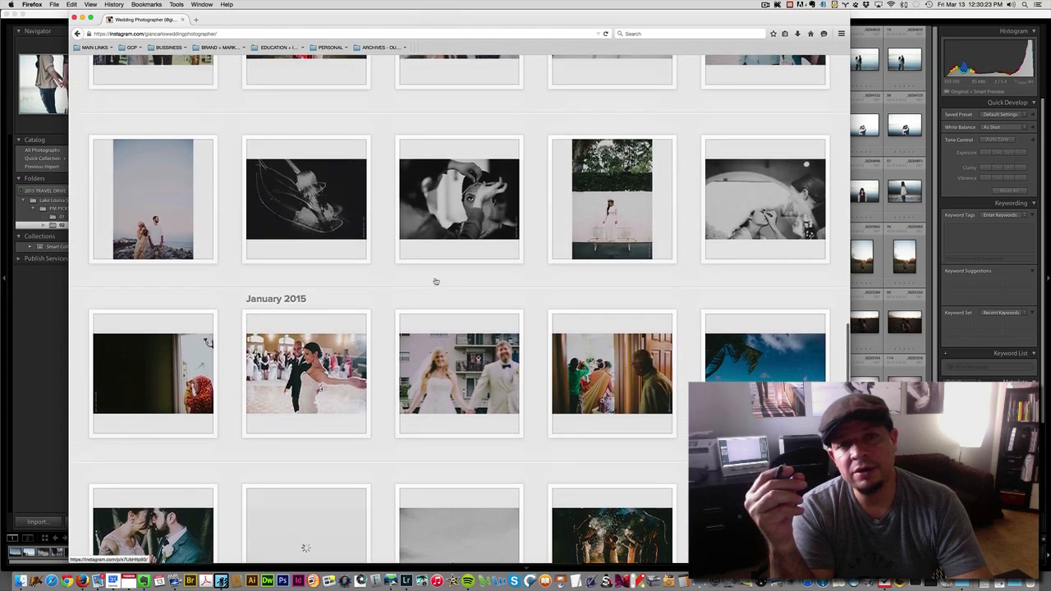
scroll(435, 281, up, 2)
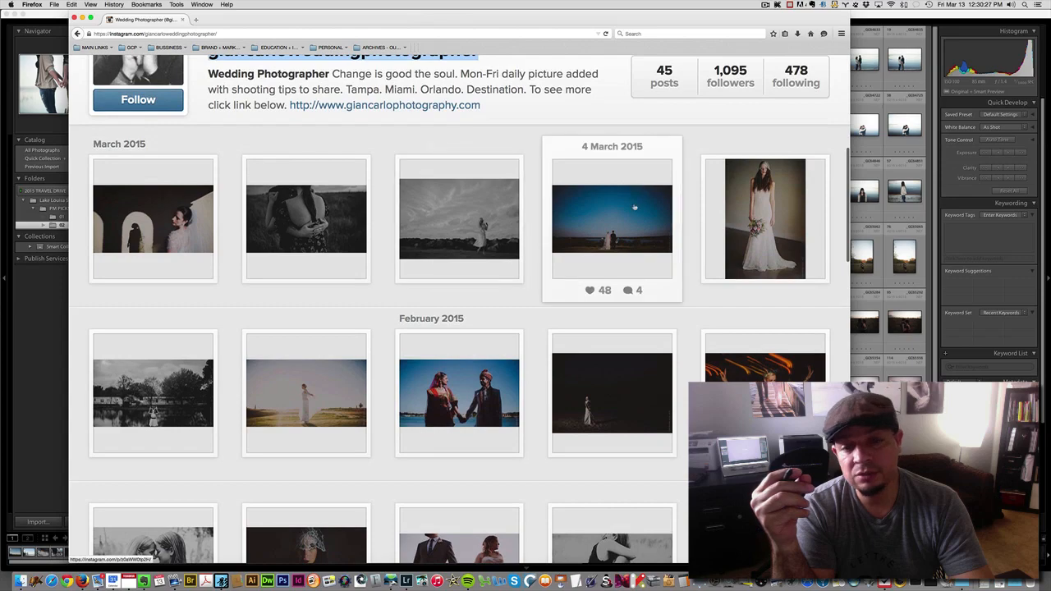
scroll(634, 208, up, 4)
scroll(633, 208, up, 5)
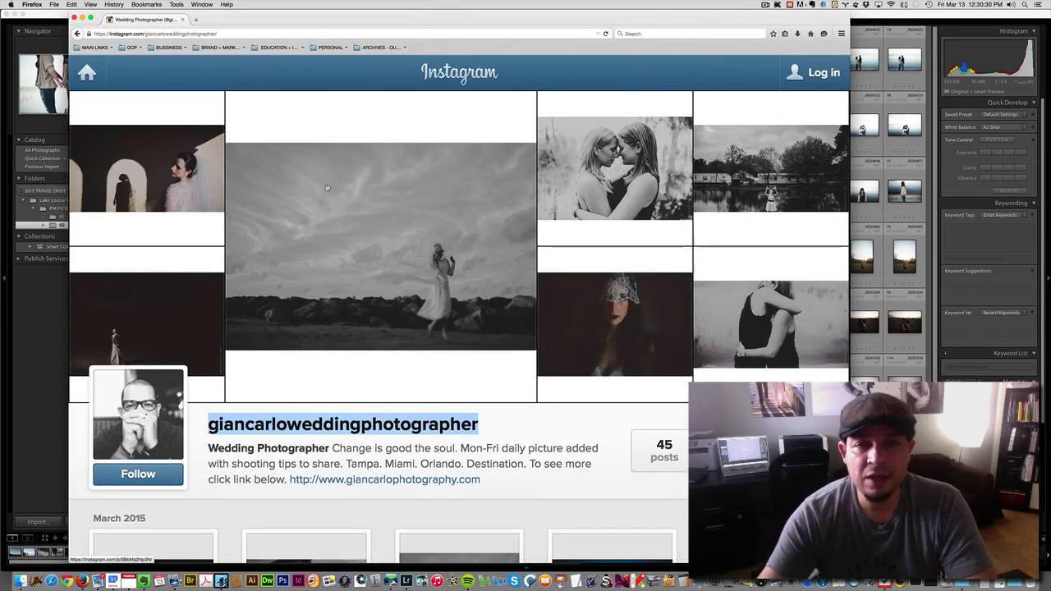
Switch back to Lightroom and view the couple's hand-holding photo enlarged before returning to the thumbnail grid
click(54, 18)
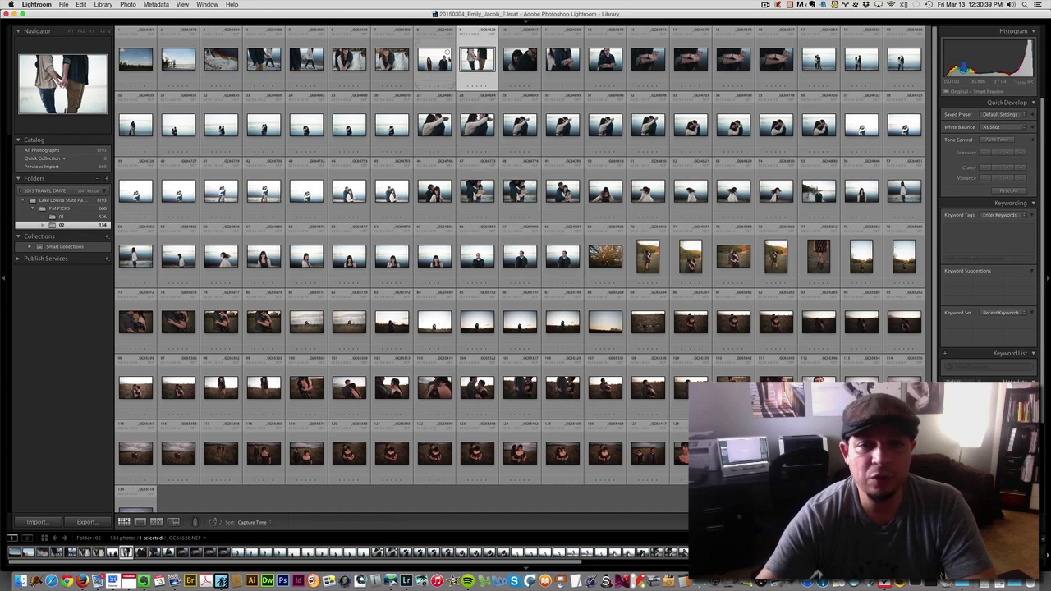
double_click(481, 64)
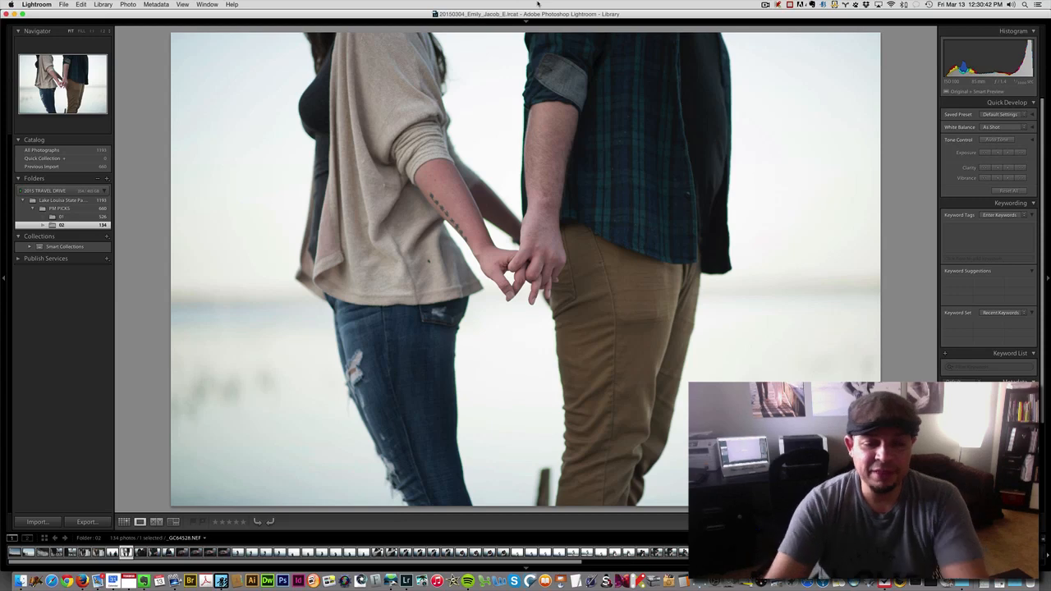
key(g)
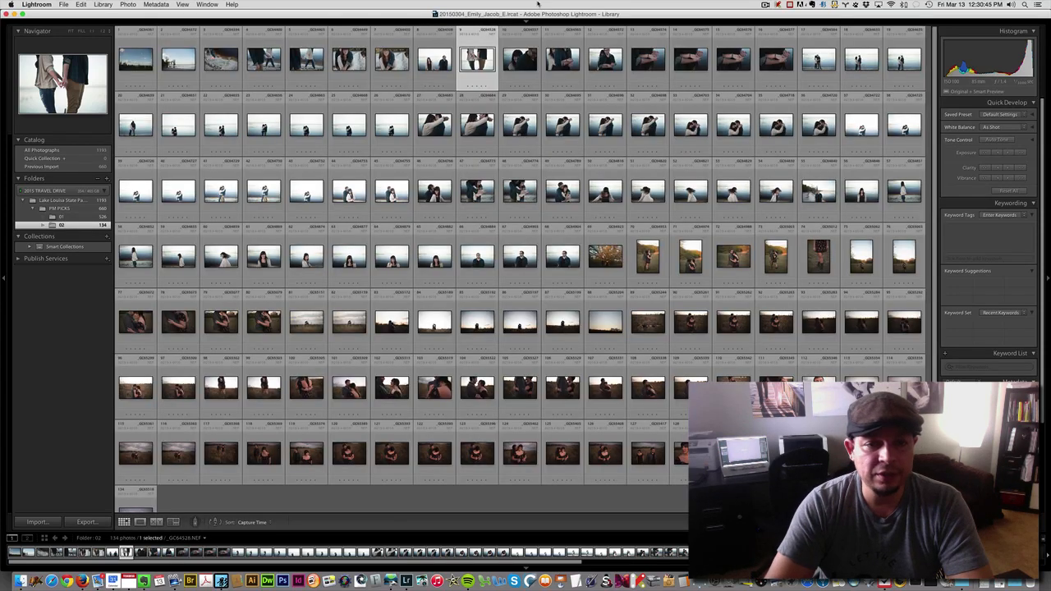
Select photo 121, the couple embracing in the dark field, in the thumbnail grid
key(Down)
key(Down)
key(Down)
key(Down)
key(Down)
key(Down)
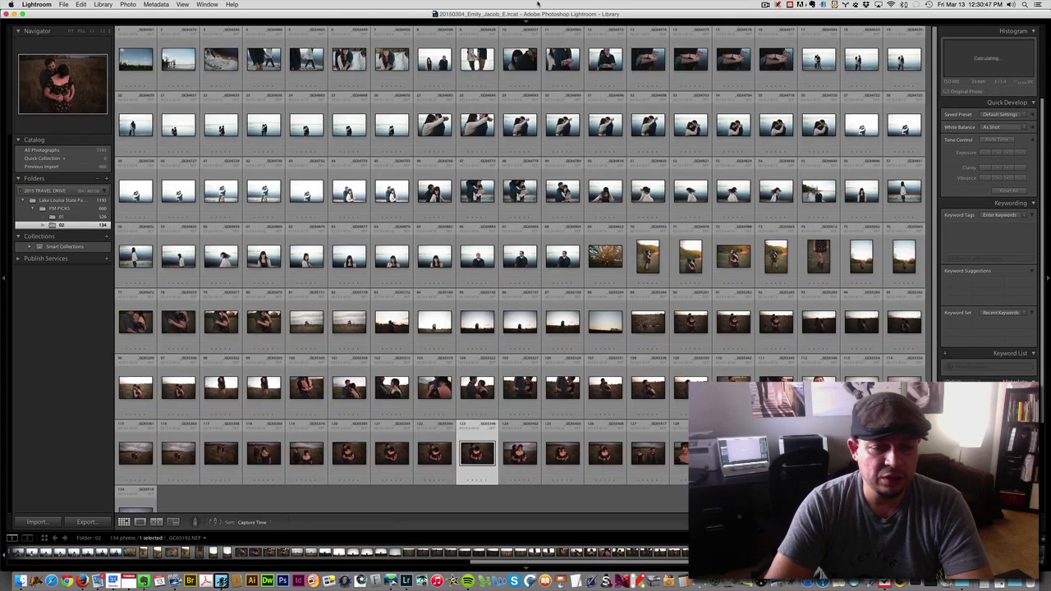
key(Left)
key(Left)
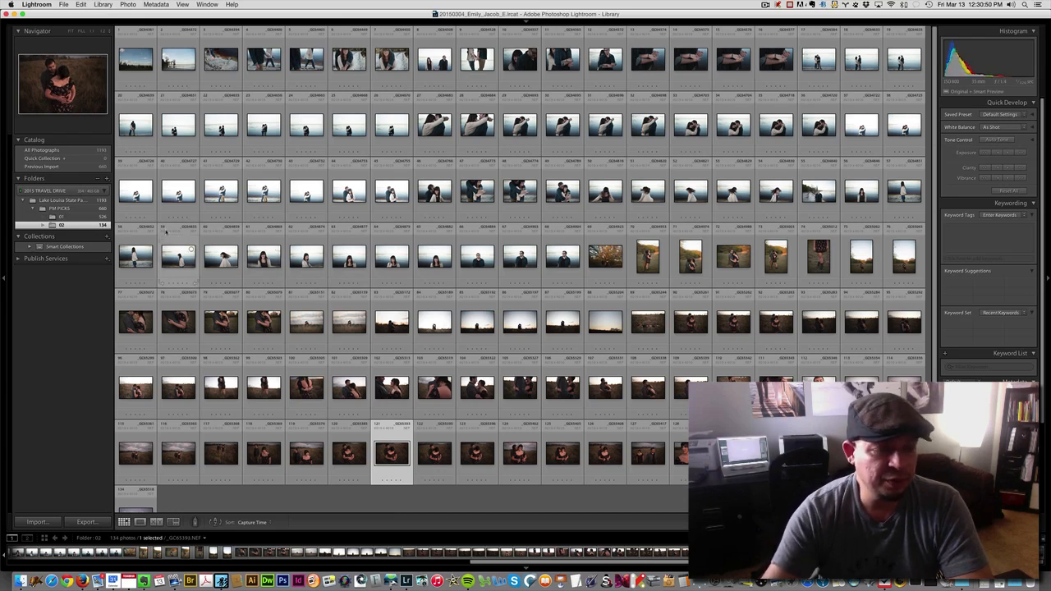
Show all photos of the Lake Louisa State Park folder, and return to its 02 subfolder under PM PICKS
mouse_move(79, 216)
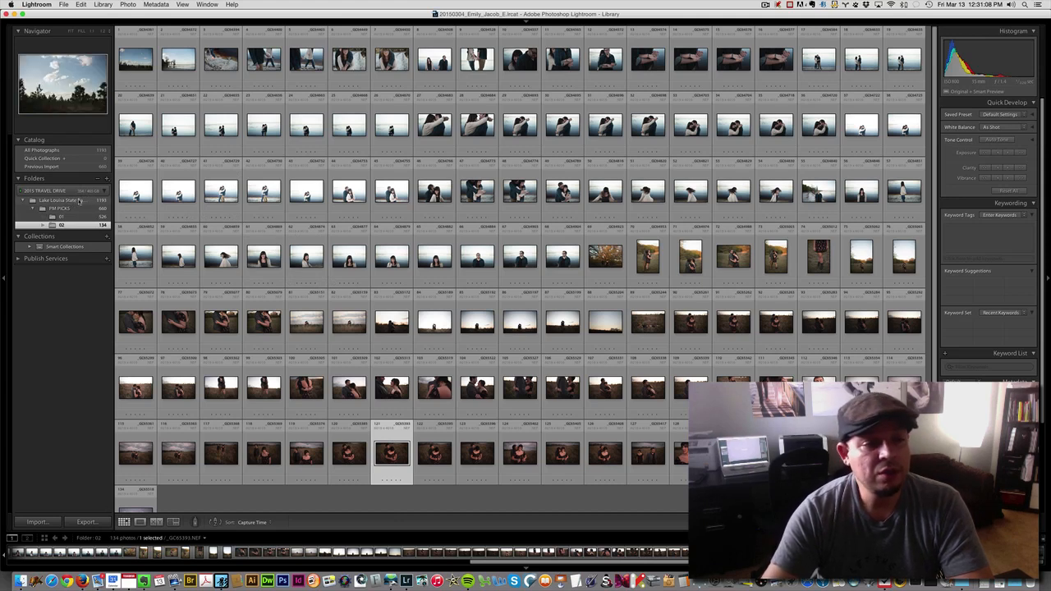
click(82, 201)
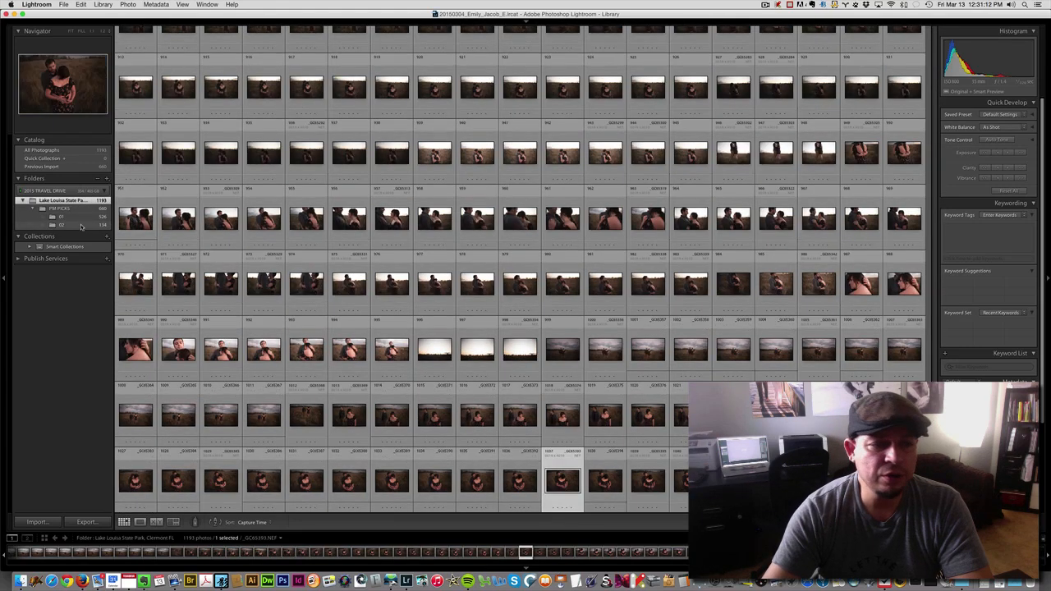
click(82, 225)
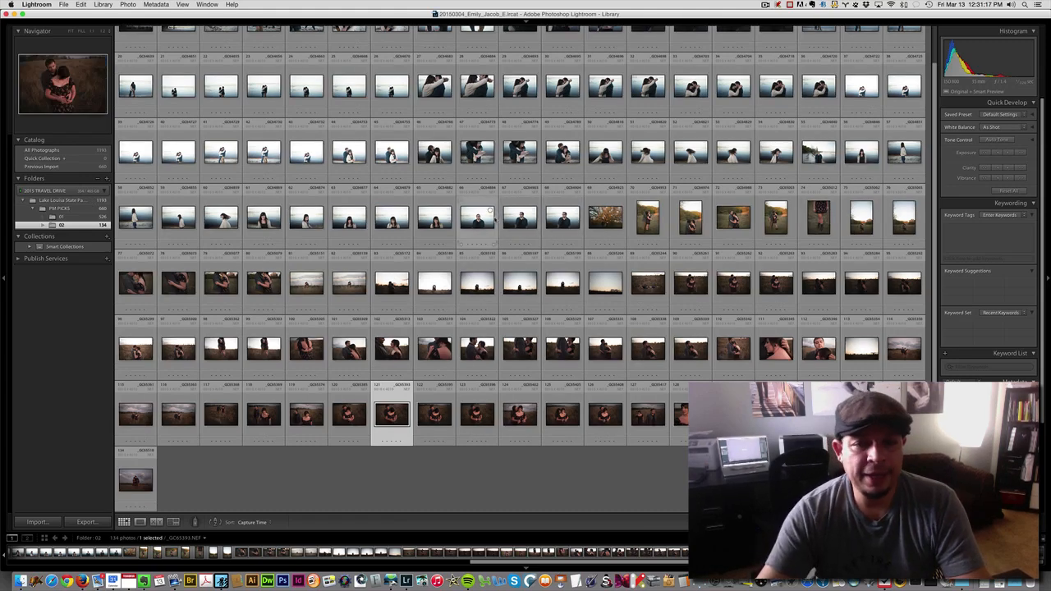
scroll(476, 223, up, 1)
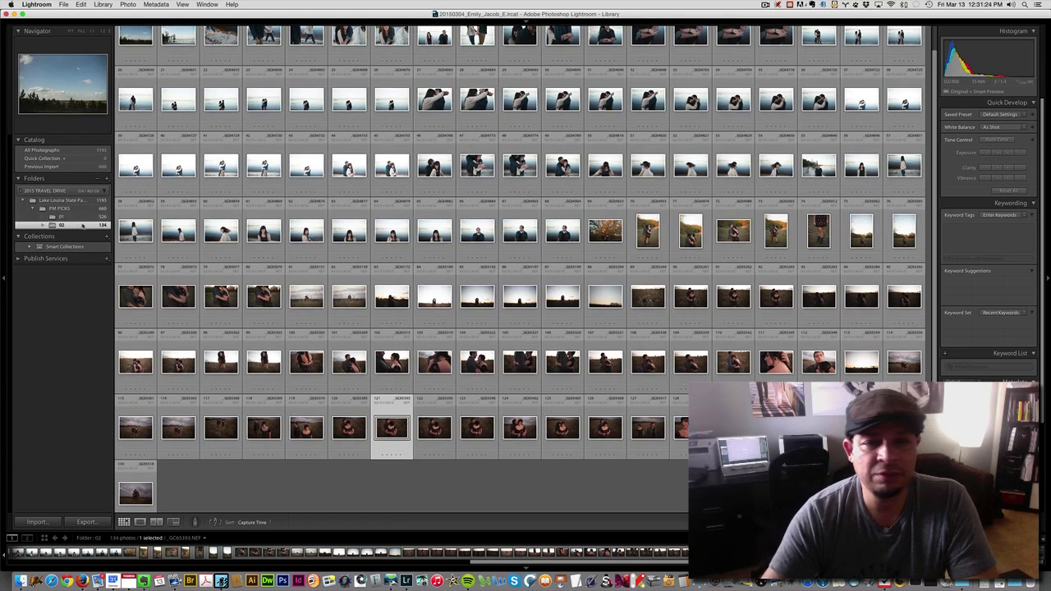
scroll(472, 220, up, 2)
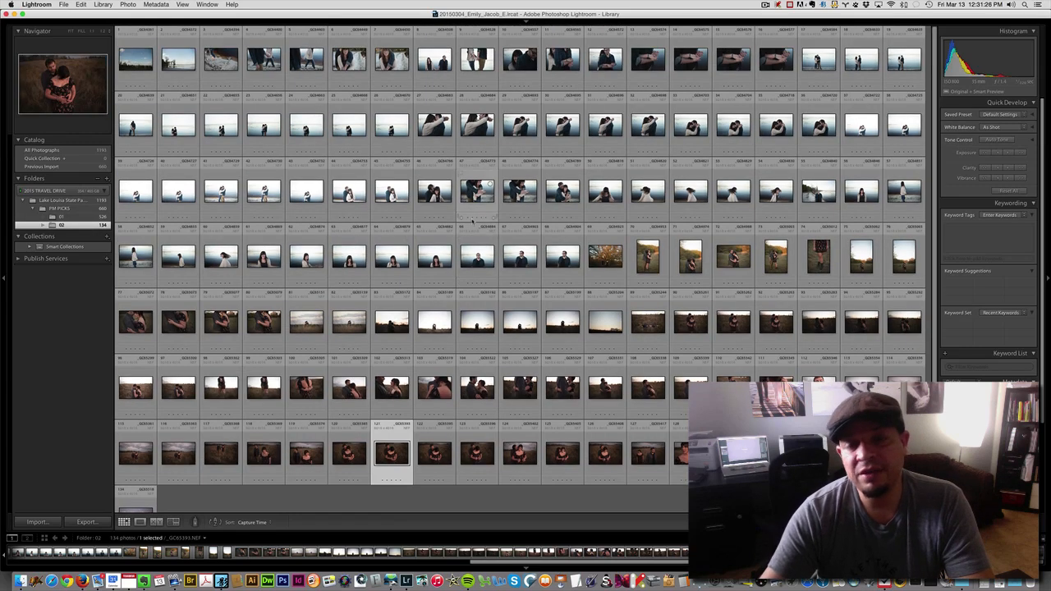
scroll(460, 217, down, 3)
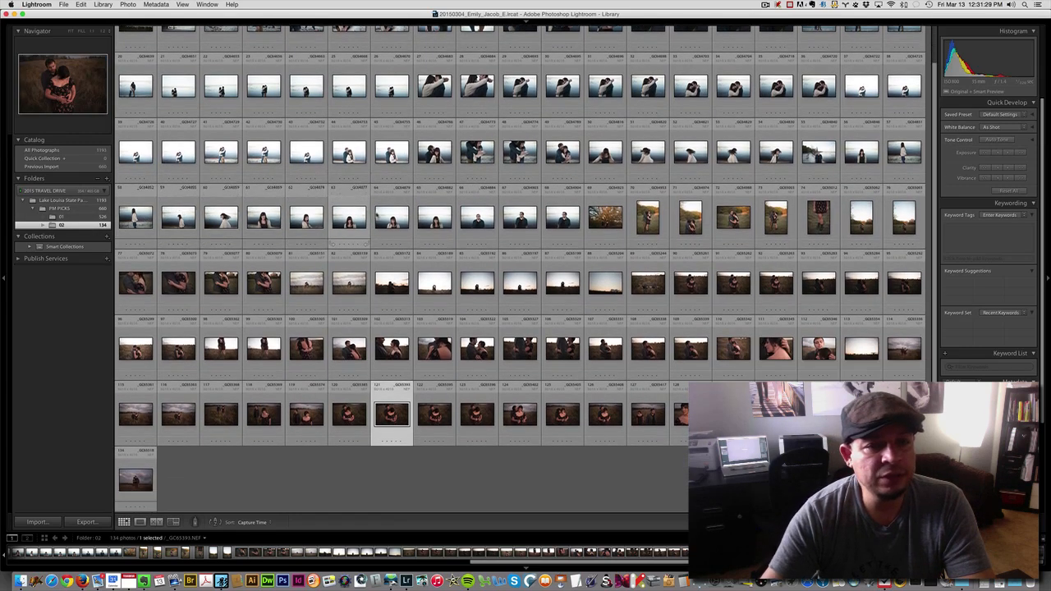
scroll(425, 226, up, 3)
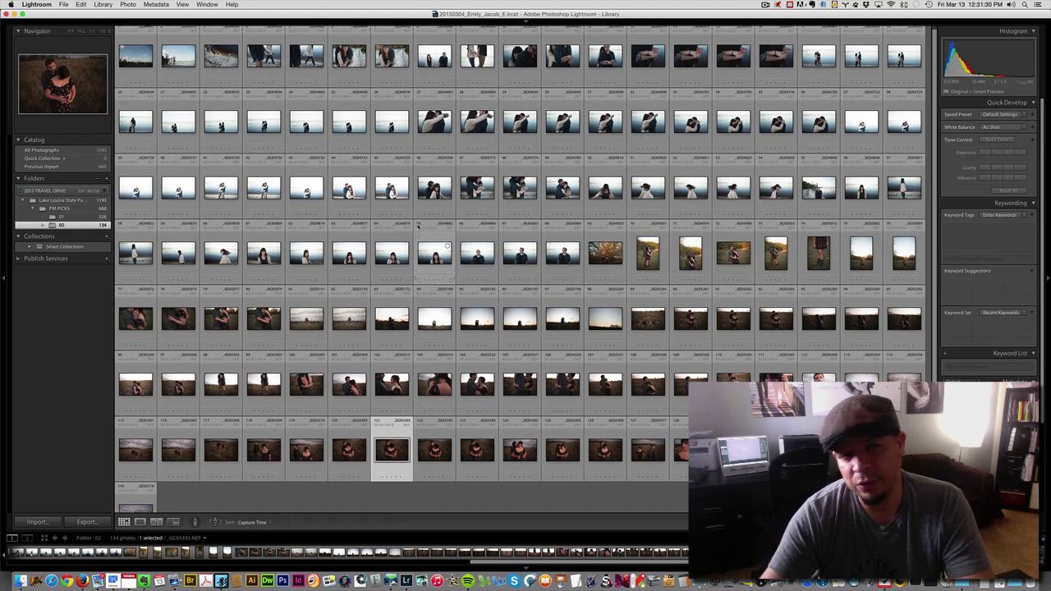
scroll(417, 227, down, 3)
scroll(412, 228, up, 3)
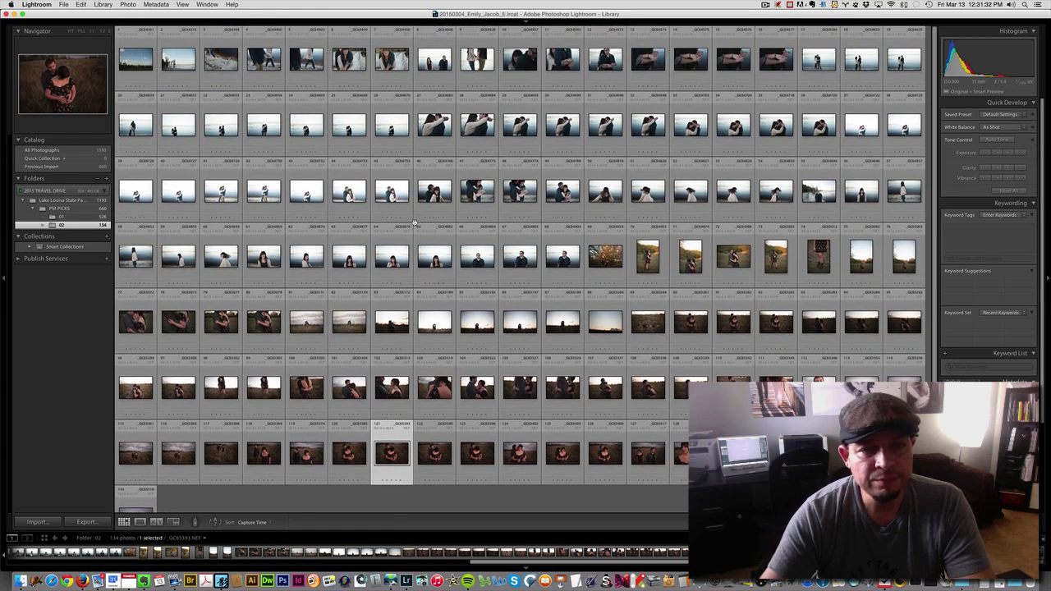
scroll(411, 227, down, 3)
scroll(410, 228, up, 3)
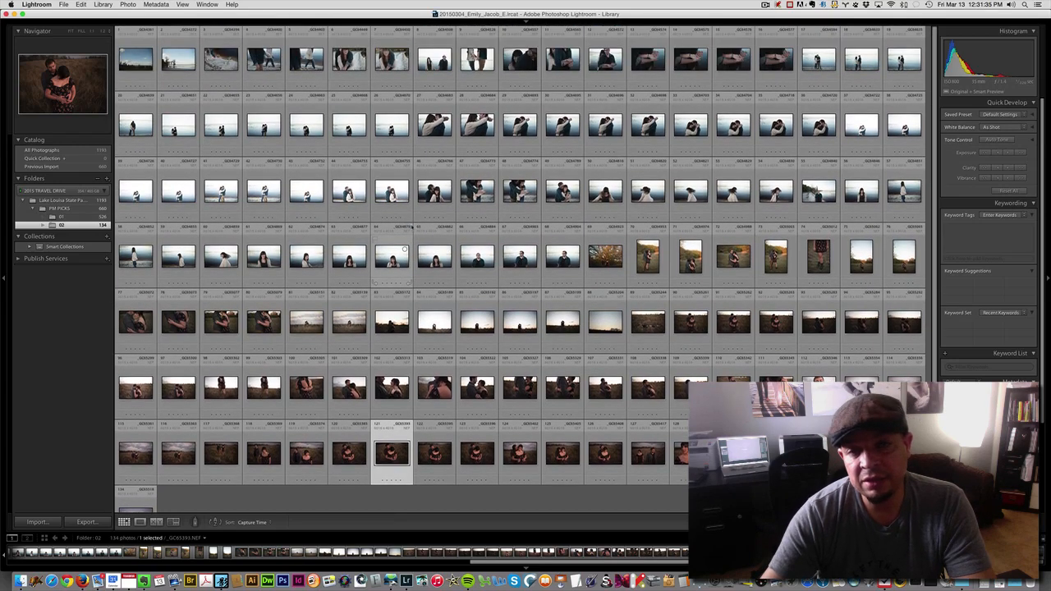
scroll(411, 228, down, 3)
scroll(410, 228, up, 3)
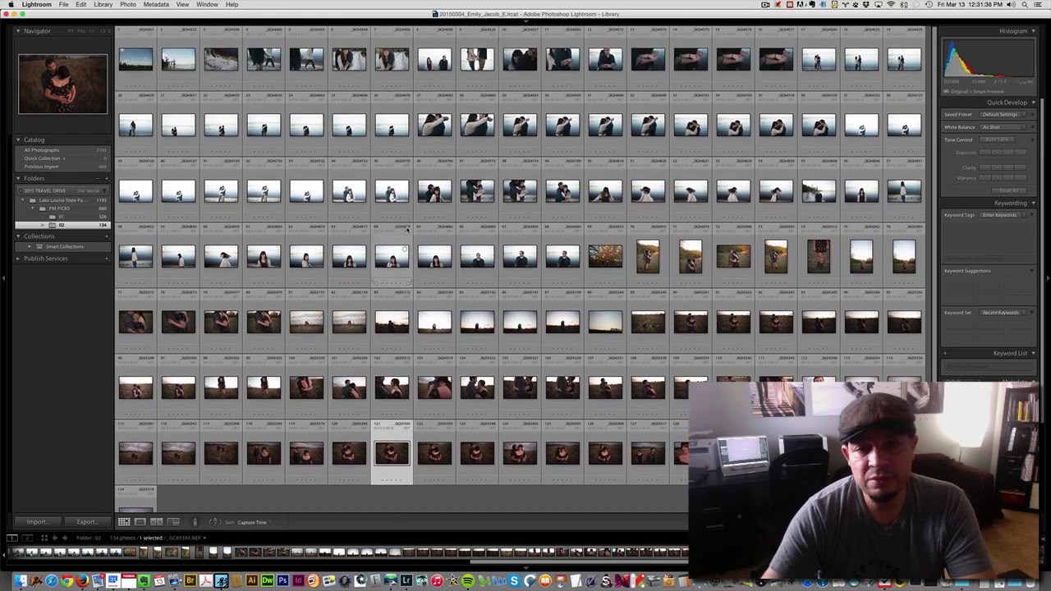
scroll(407, 229, down, 3)
scroll(407, 229, up, 3)
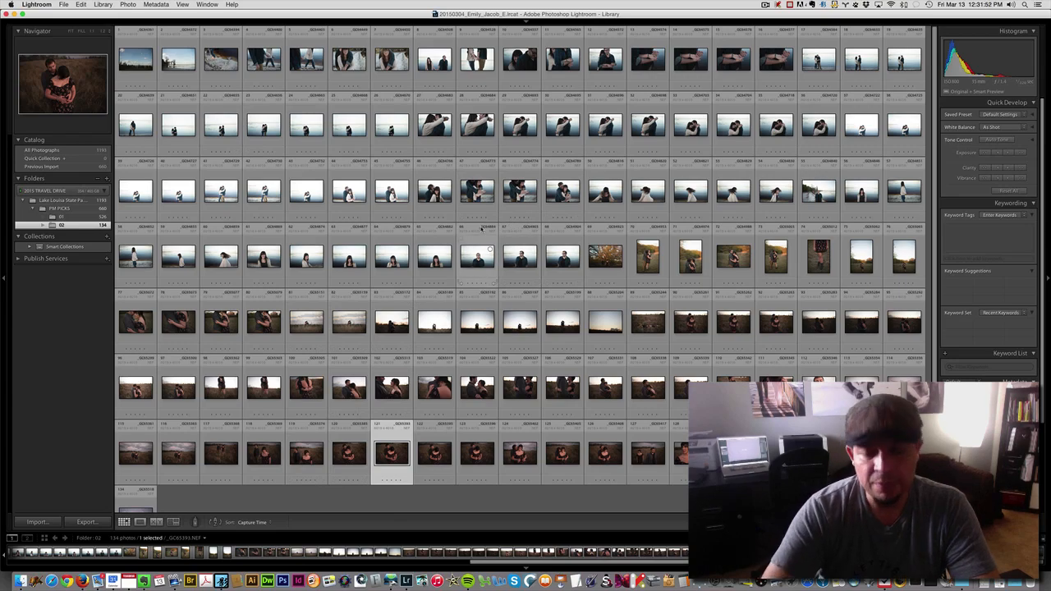
Enlarge the grid thumbnails and look over the whole set of photos in the 02 folder
key(equal)
key(equal)
key(equal)
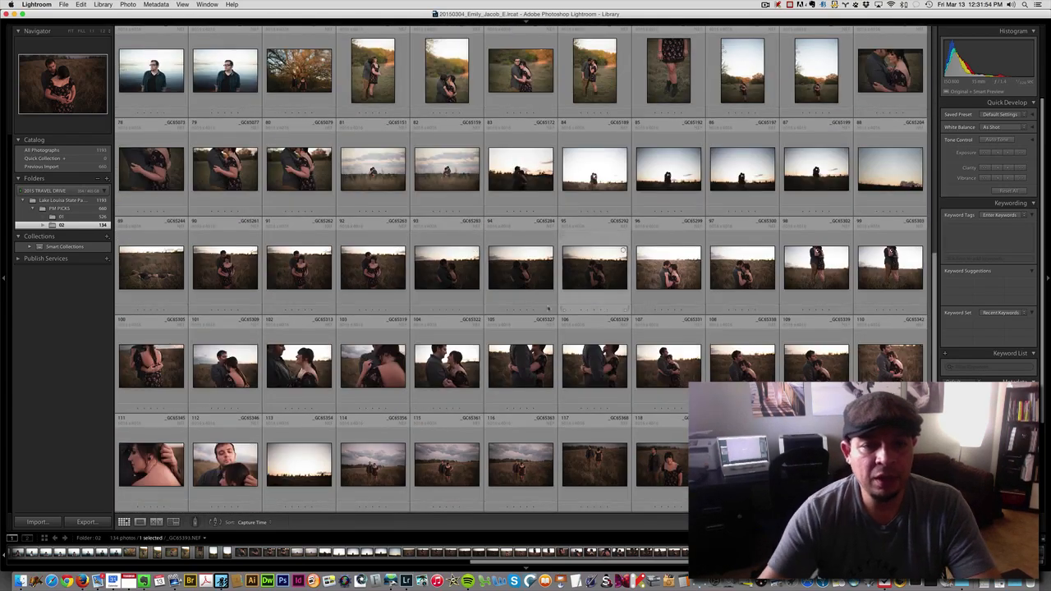
scroll(548, 308, up, 10)
scroll(509, 300, down, 15)
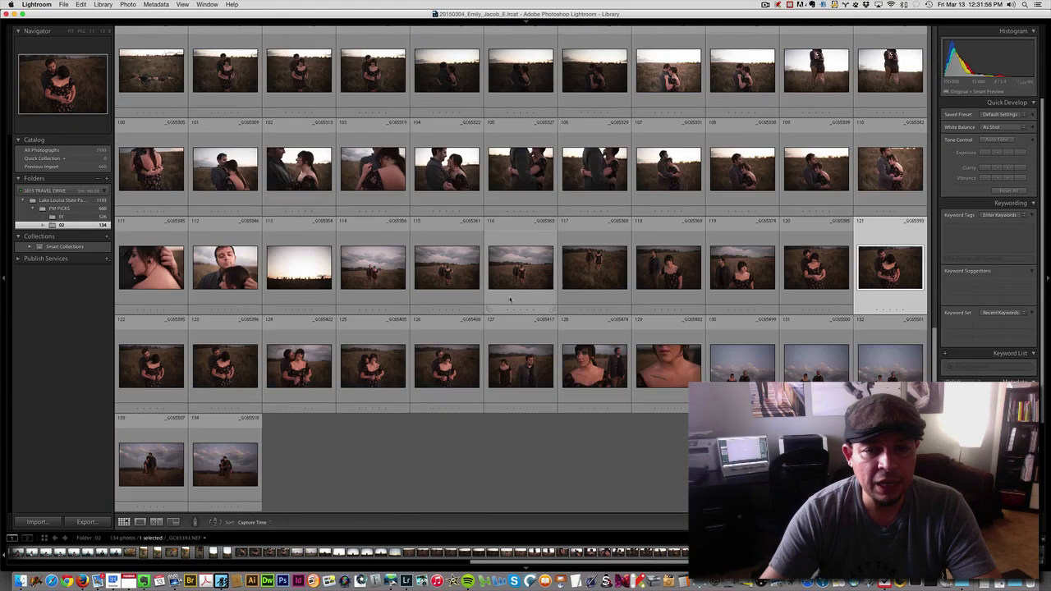
scroll(507, 301, up, 15)
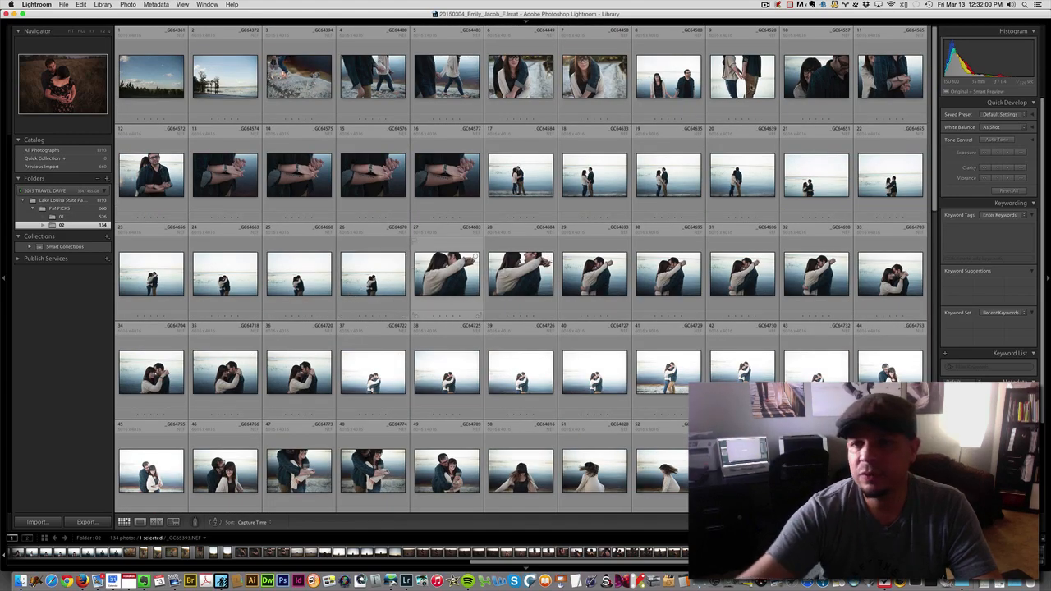
View the About information of the VSCO Keys utility and close it again
click(778, 4)
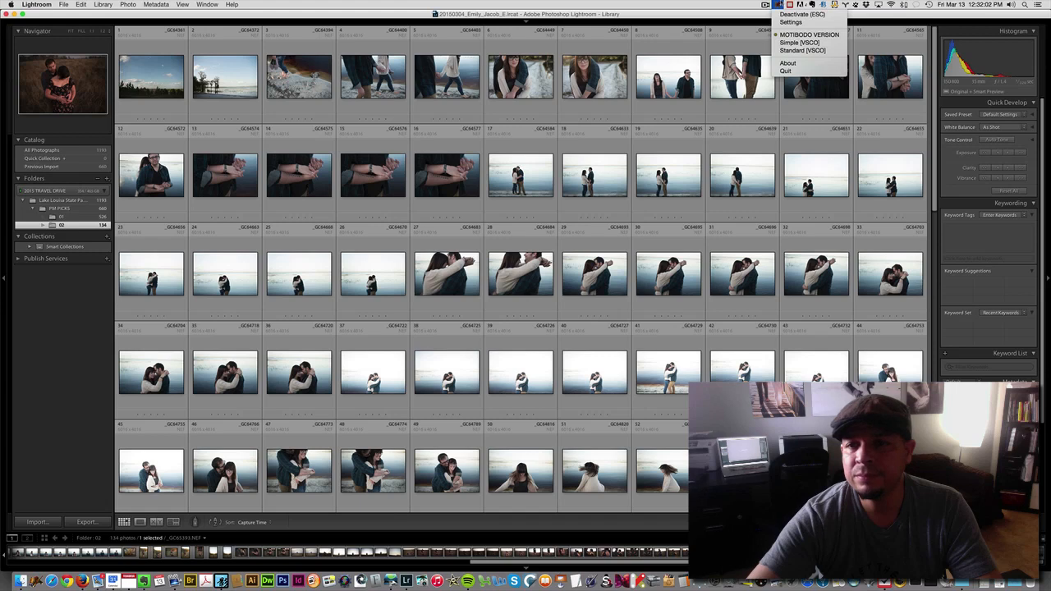
click(788, 63)
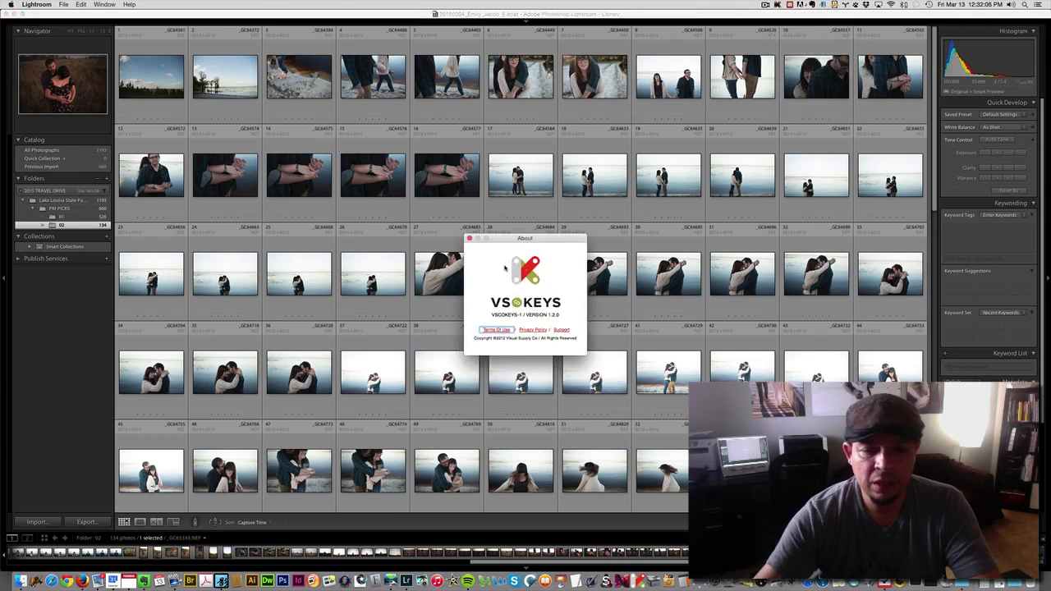
click(470, 238)
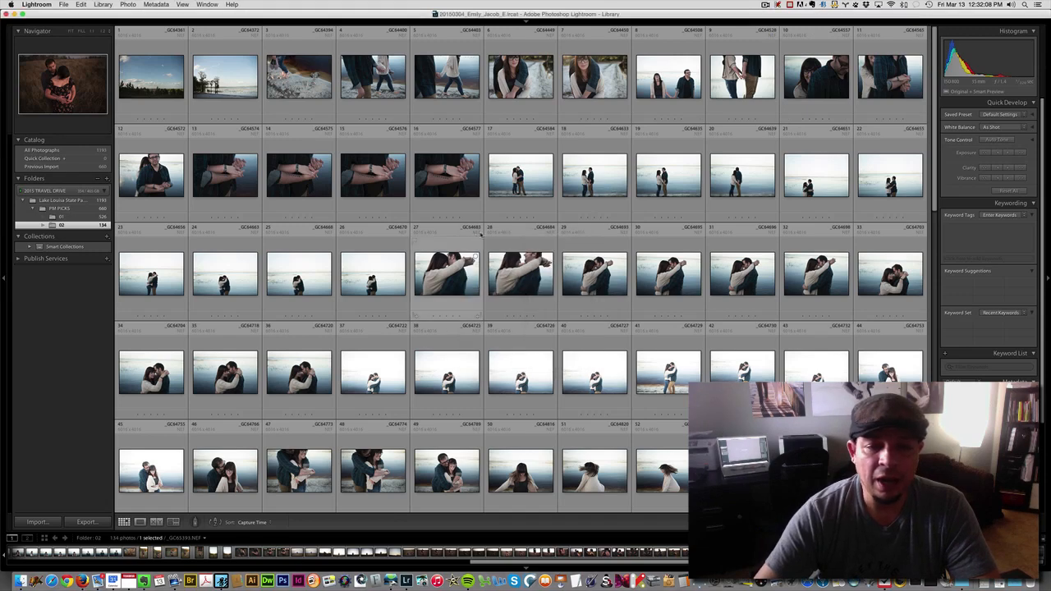
Open photo 122, the couple embracing in the dark field, in the Develop module and lower its exposure to -0.30
scroll(530, 238, down, 10)
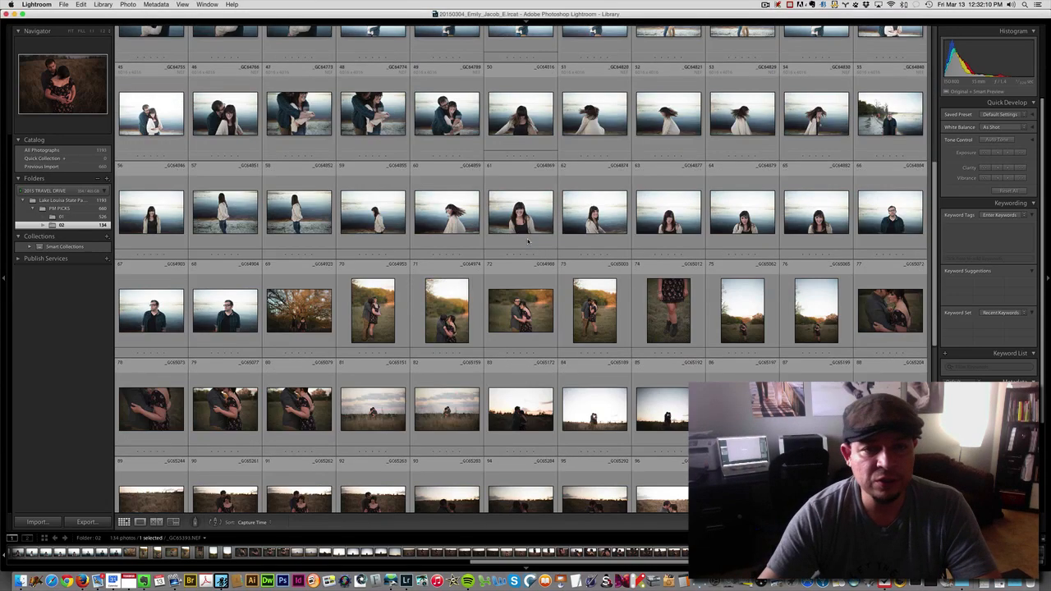
scroll(527, 239, up, 10)
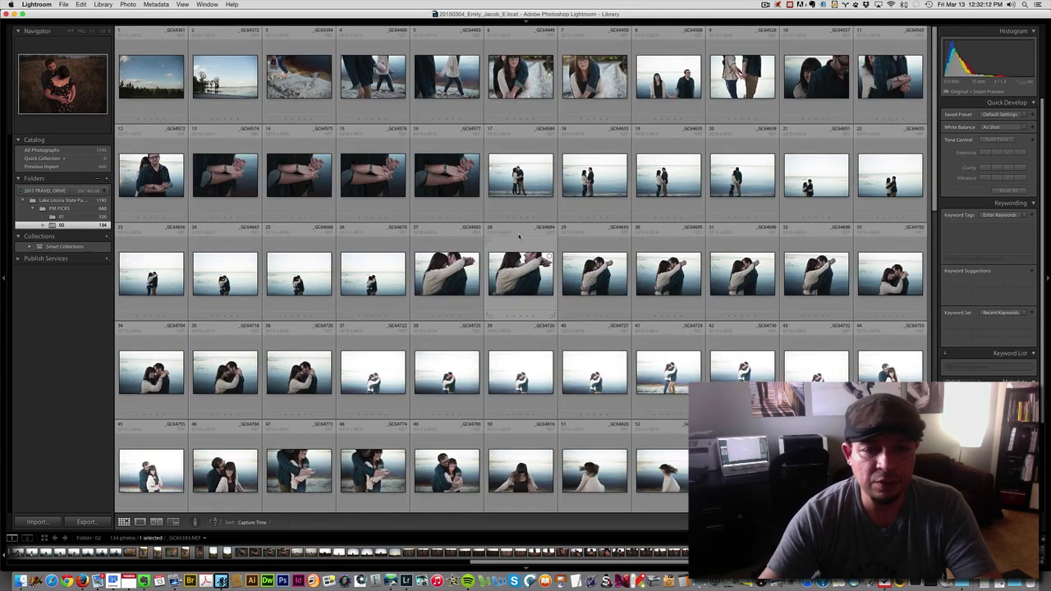
scroll(509, 233, down, 5)
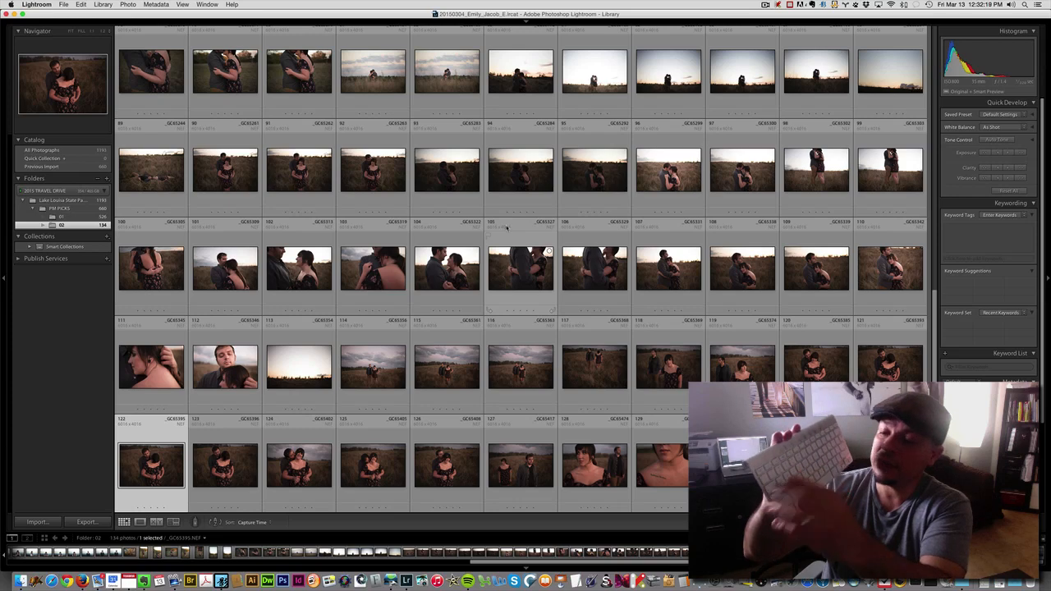
key(d)
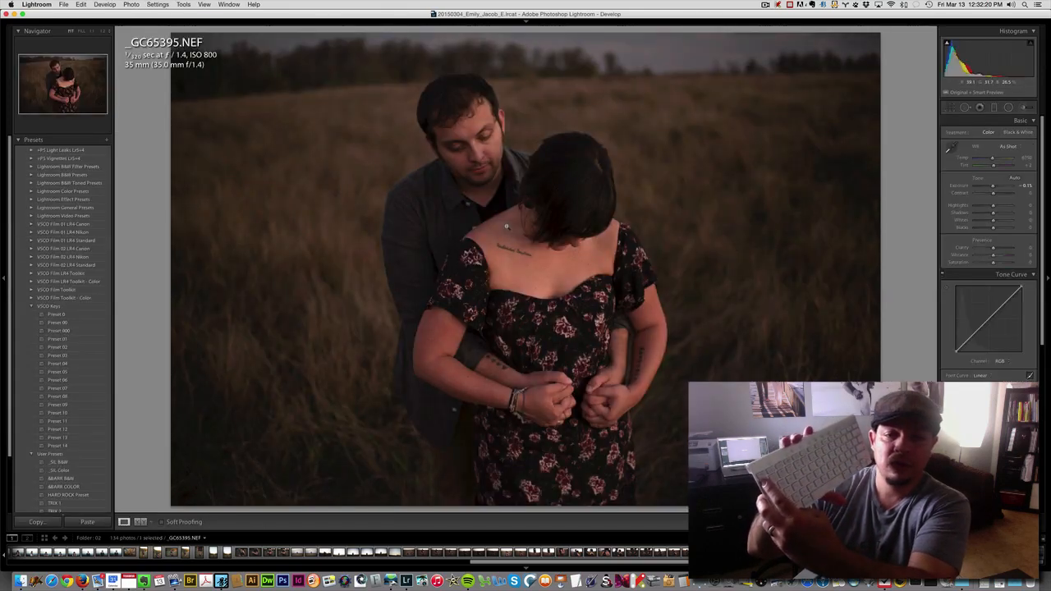
key(minus)
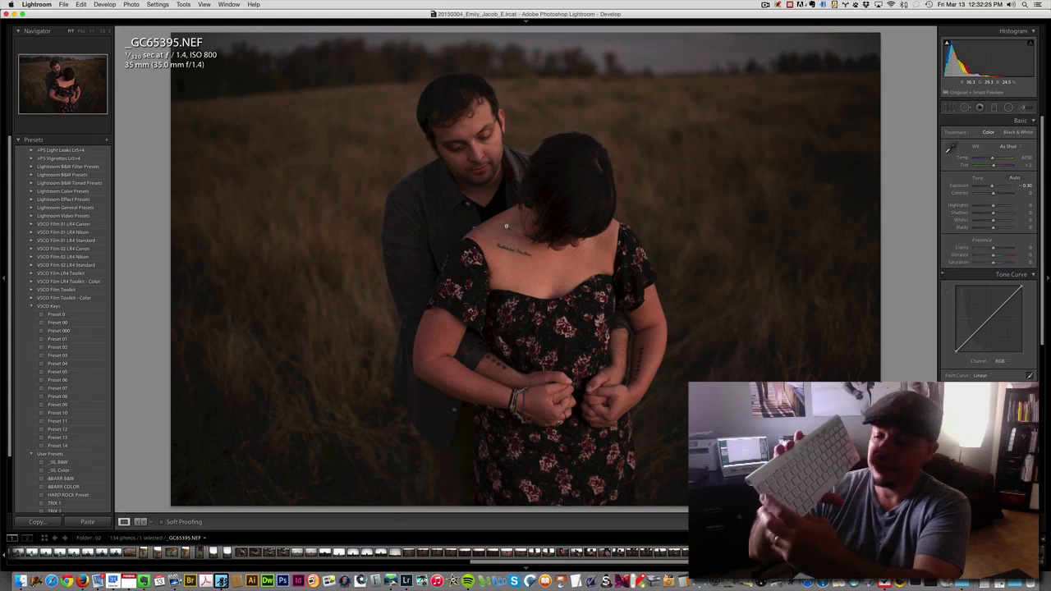
Show photo 122 in the thumbnail grid and enlarged in loupe view before returning to the Develop module
key(g)
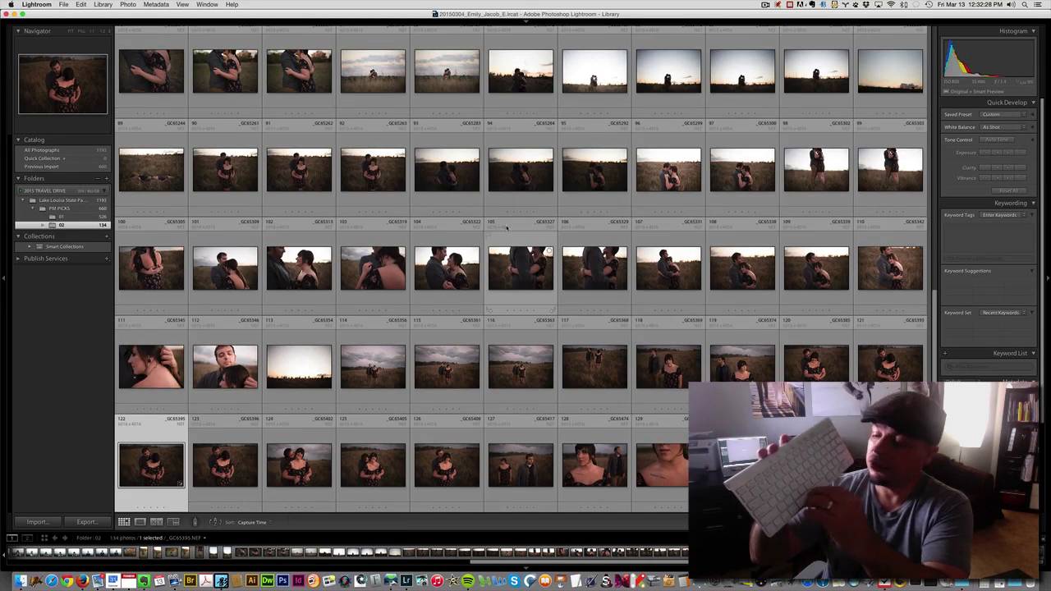
key(e)
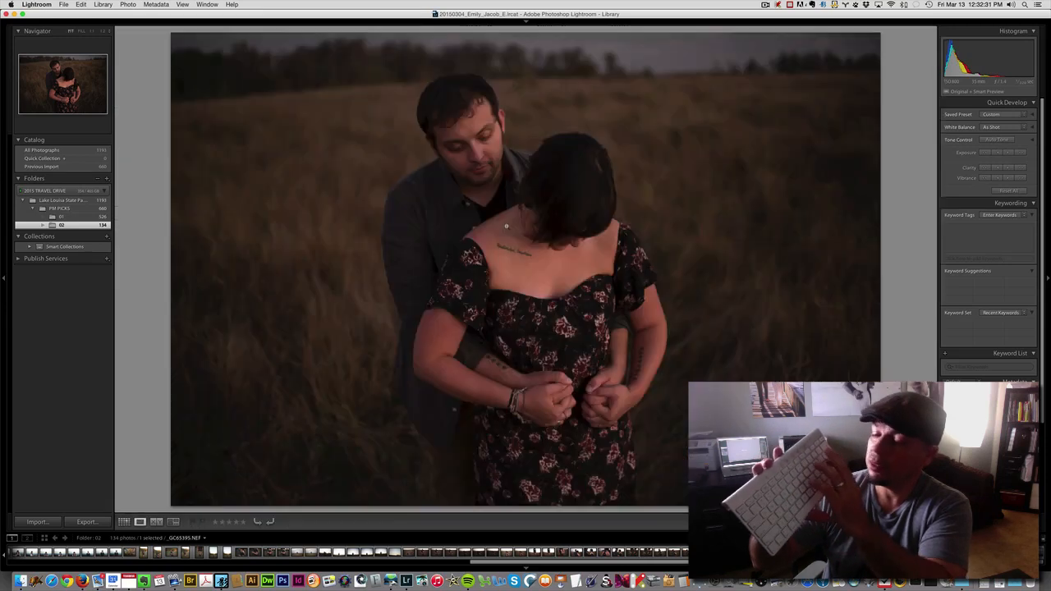
key(d)
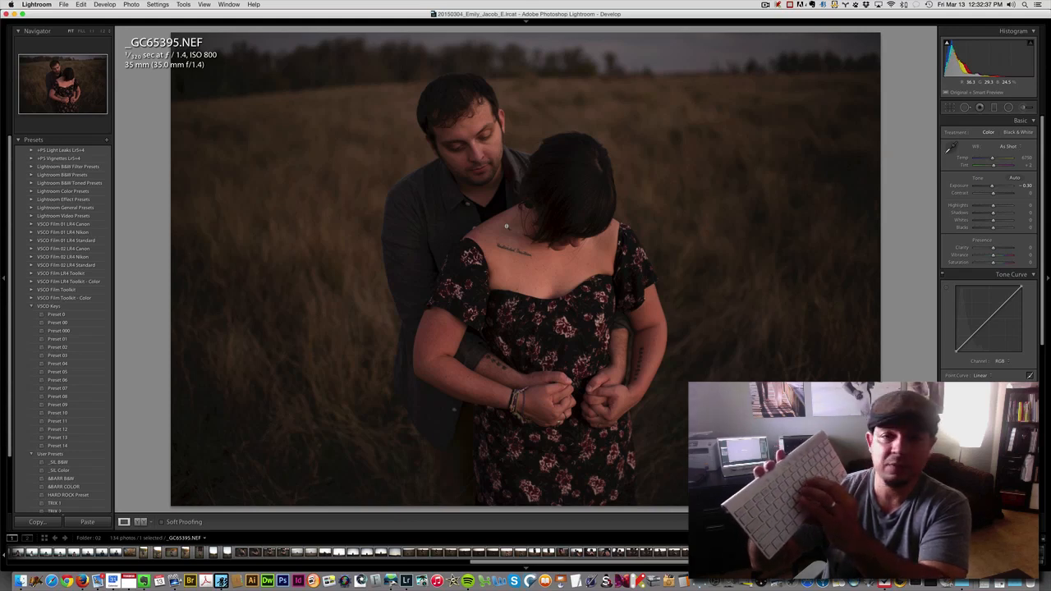
Raise and lower the exposure of photo 122 in increments, settling on +0.15
key(equal)
key(equal)
key(equal)
key(equal)
key(equal)
key(equal)
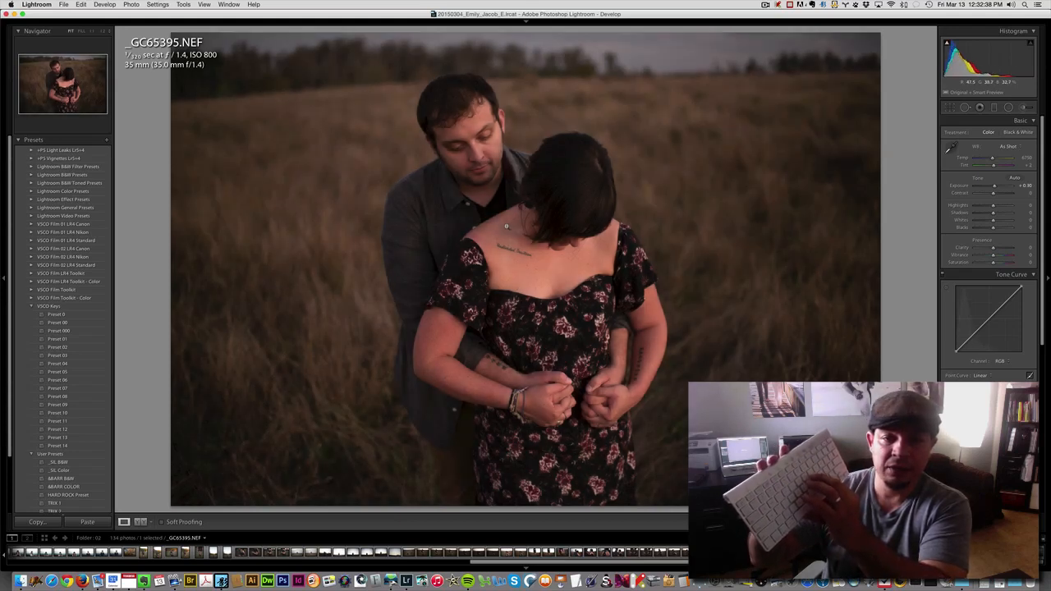
key(minus)
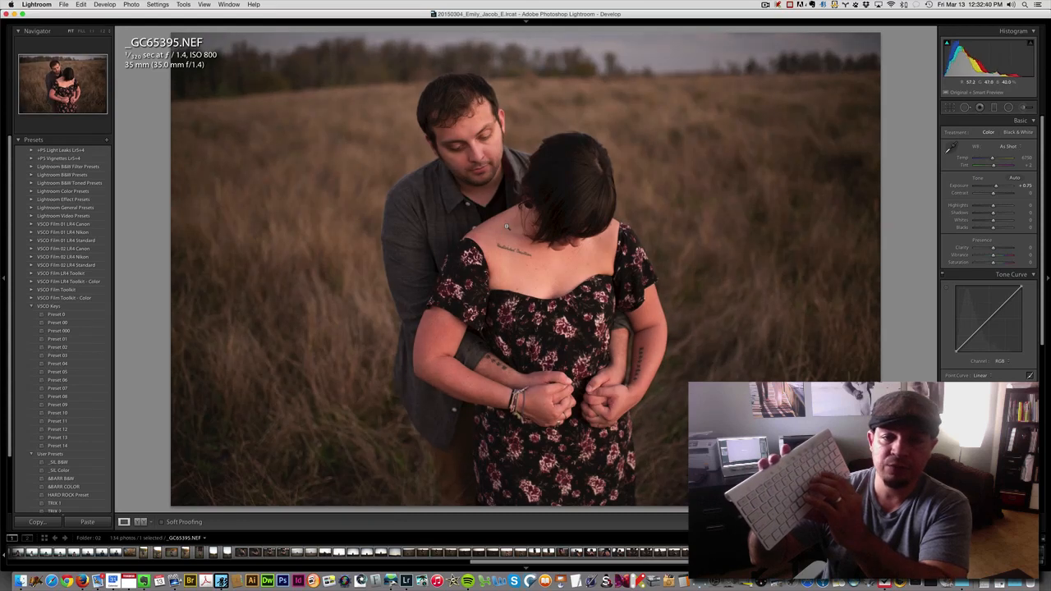
key(minus)
key(minus)
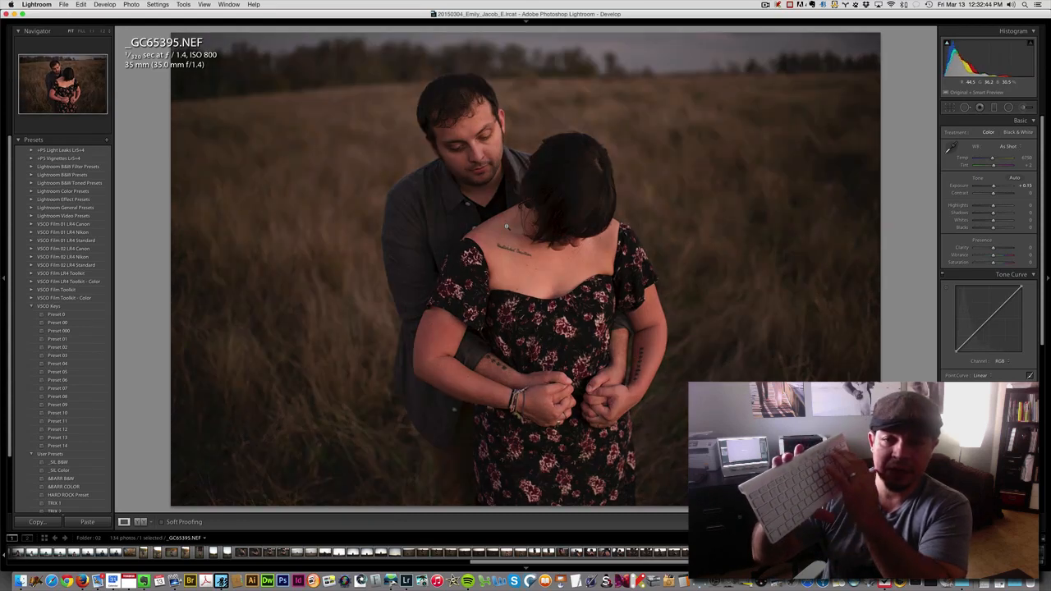
Try VSCO Keys Preset 01 and Preset 02 on photo 122, and apply Preset 03
key(2)
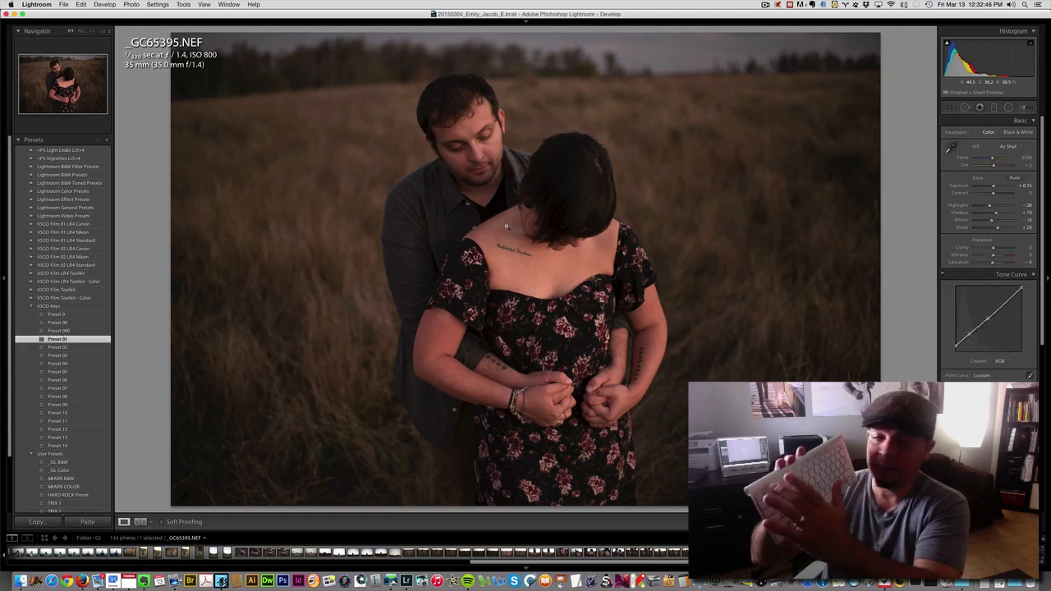
key(3)
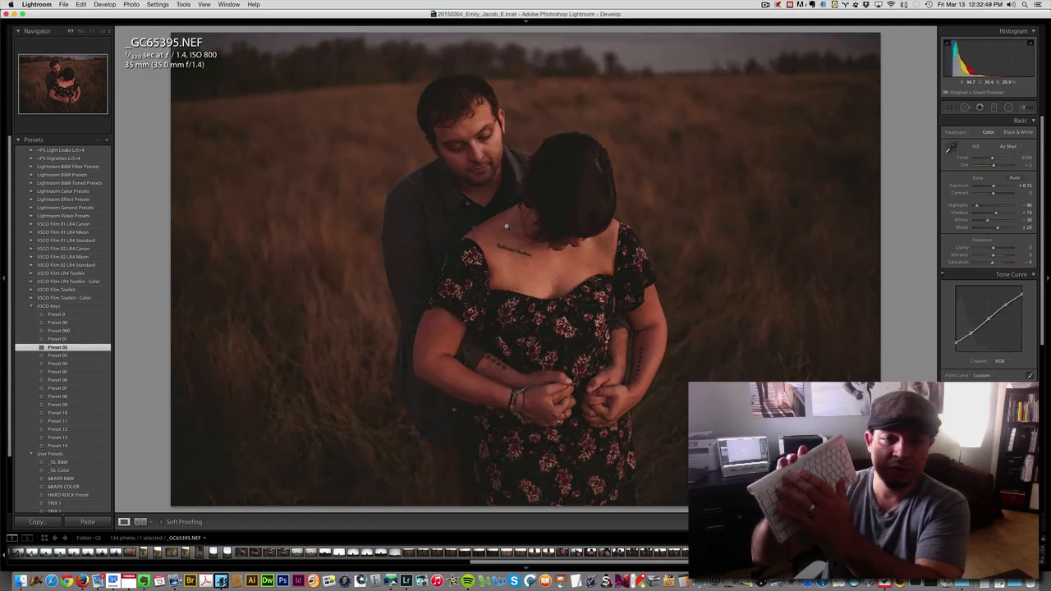
key(3)
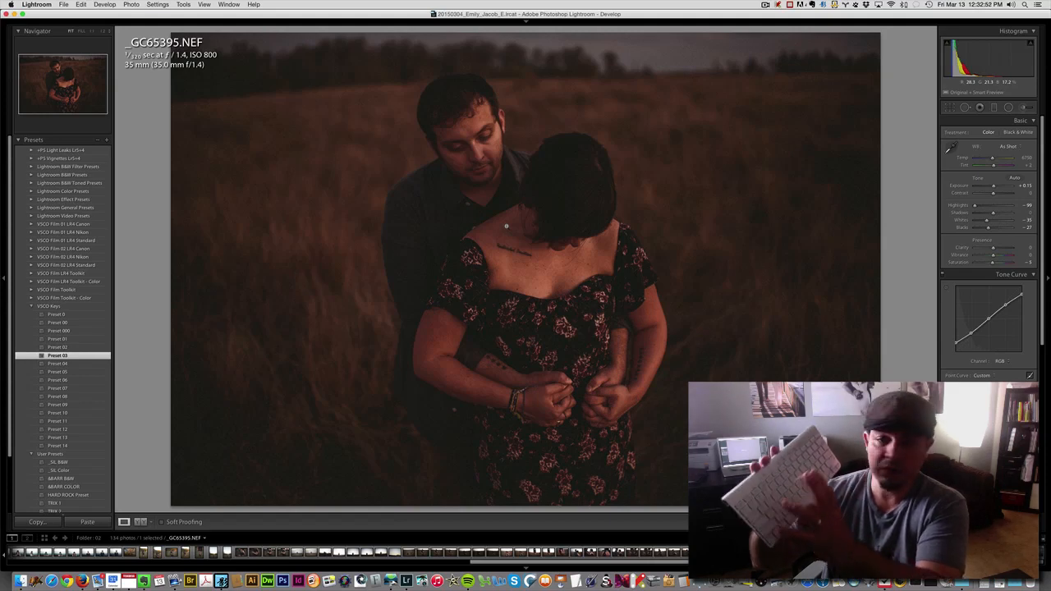
Set the white balance of photo 122 to Auto and raise its exposure to +1.35
key(super+shift+u)
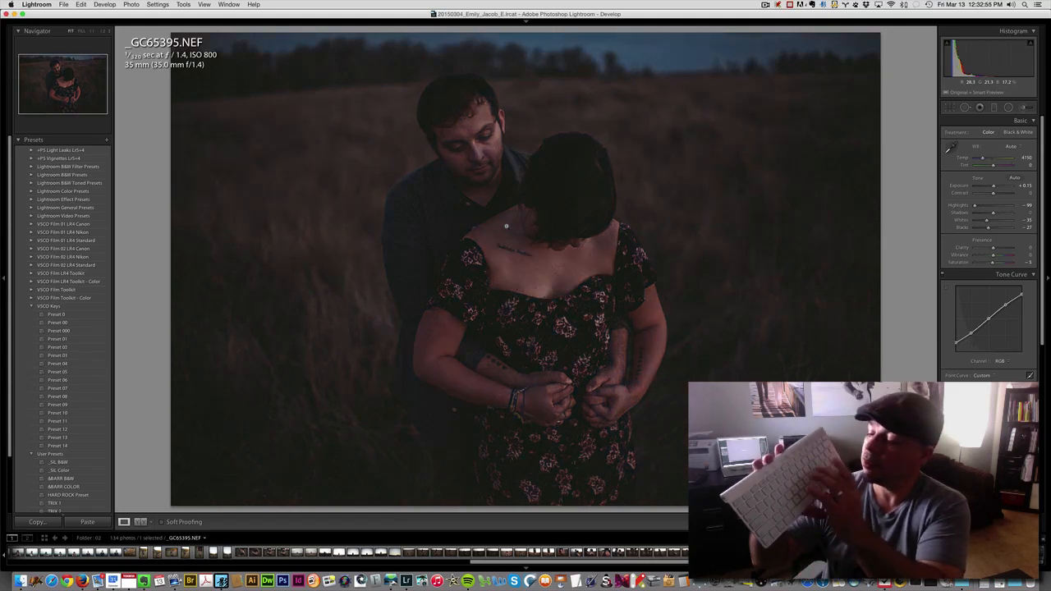
key(equal)
key(equal)
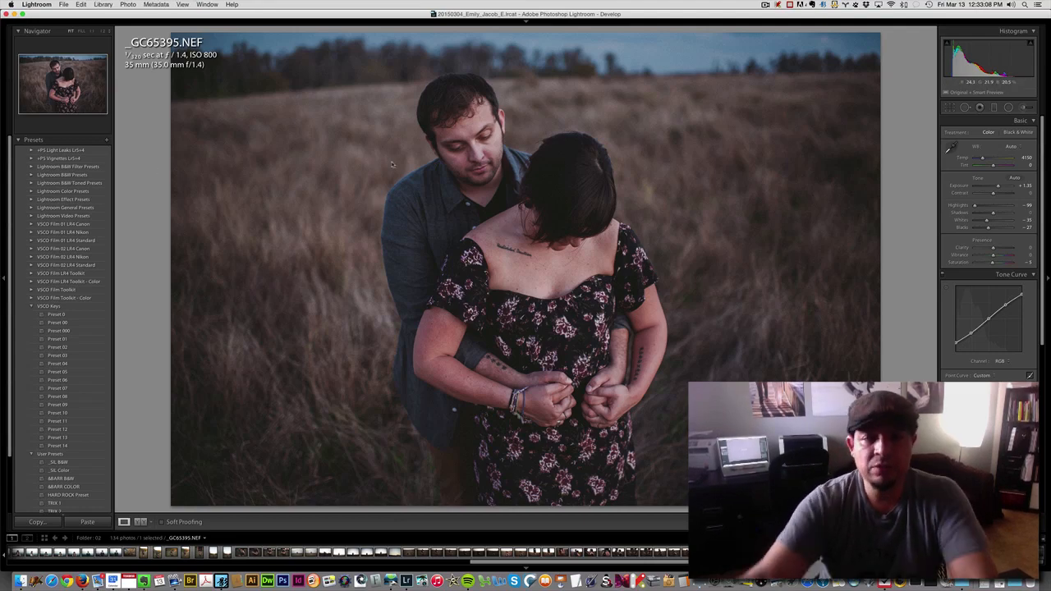
Return to the thumbnail grid, select photo 72 of the couple in the grass, and examine the range of lighting across the session
key(g)
scroll(552, 289, up, 15)
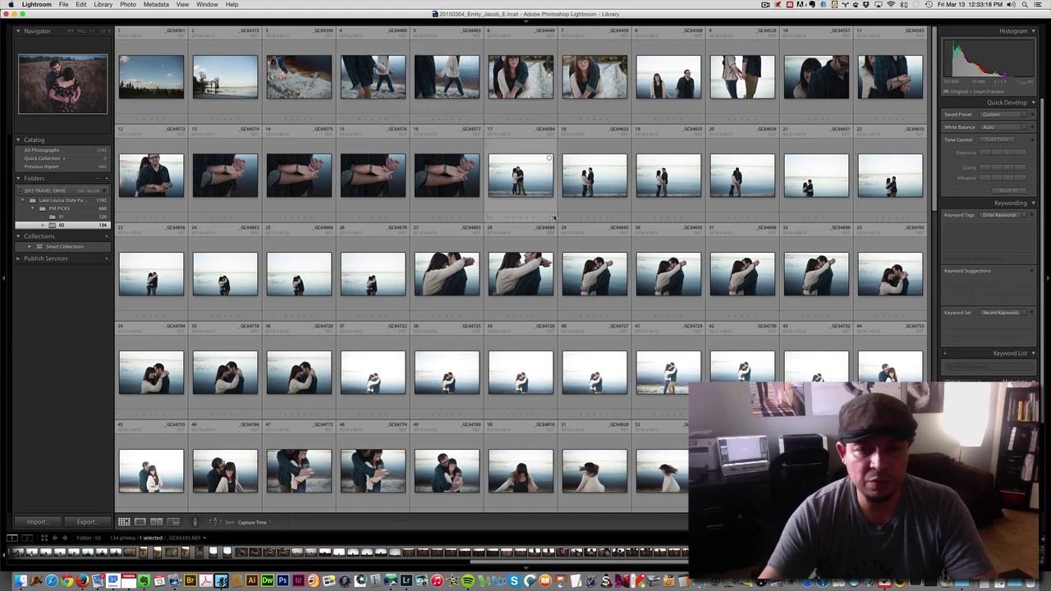
scroll(550, 205, down, 5)
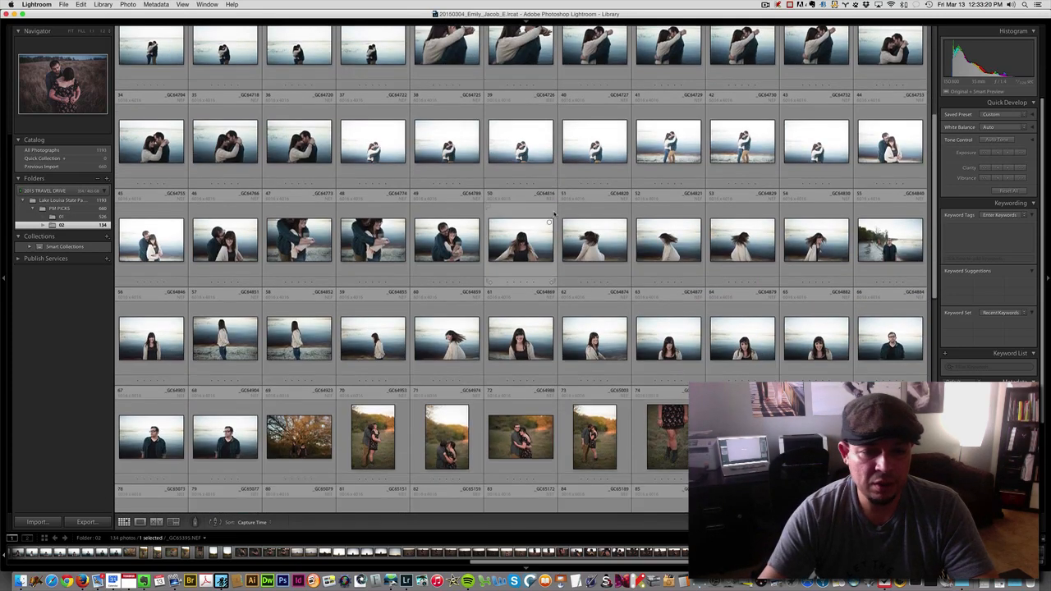
scroll(551, 217, down, 4)
scroll(436, 211, down, 3)
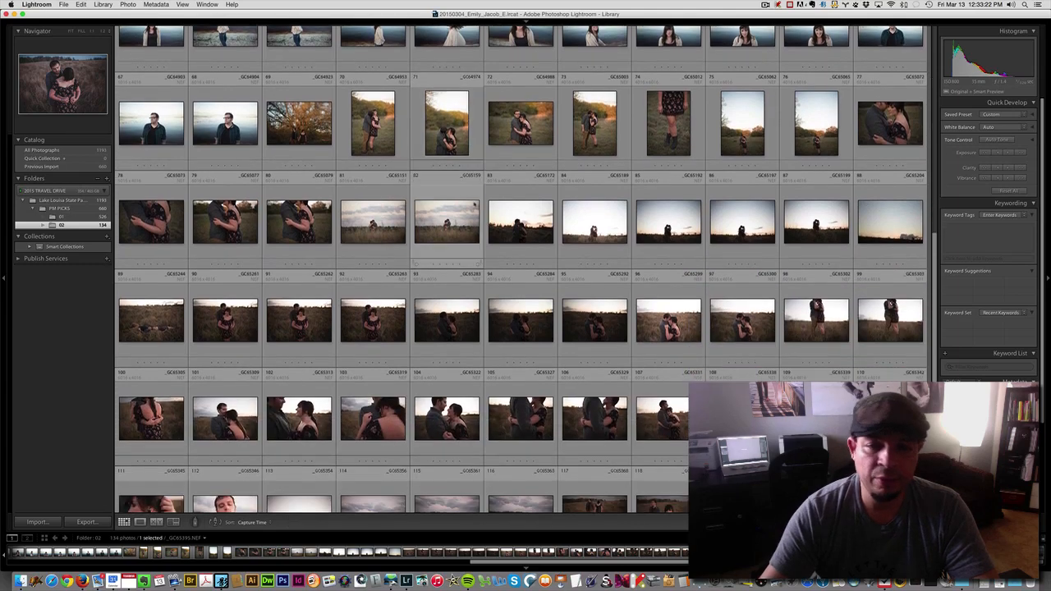
click(514, 83)
scroll(455, 78, down, 6)
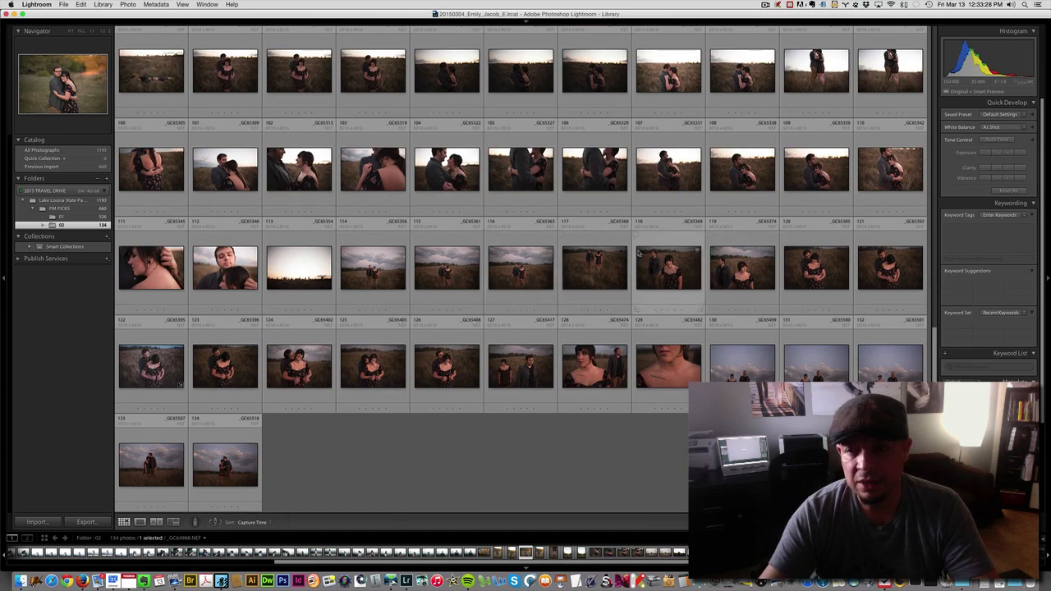
scroll(489, 283, up, 1)
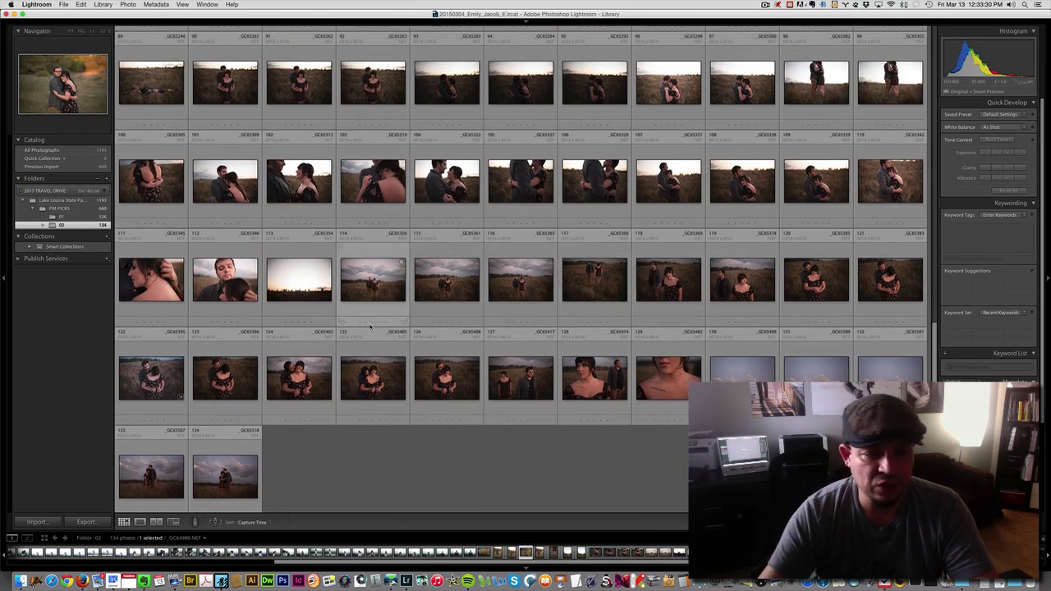
scroll(309, 486, up, 15)
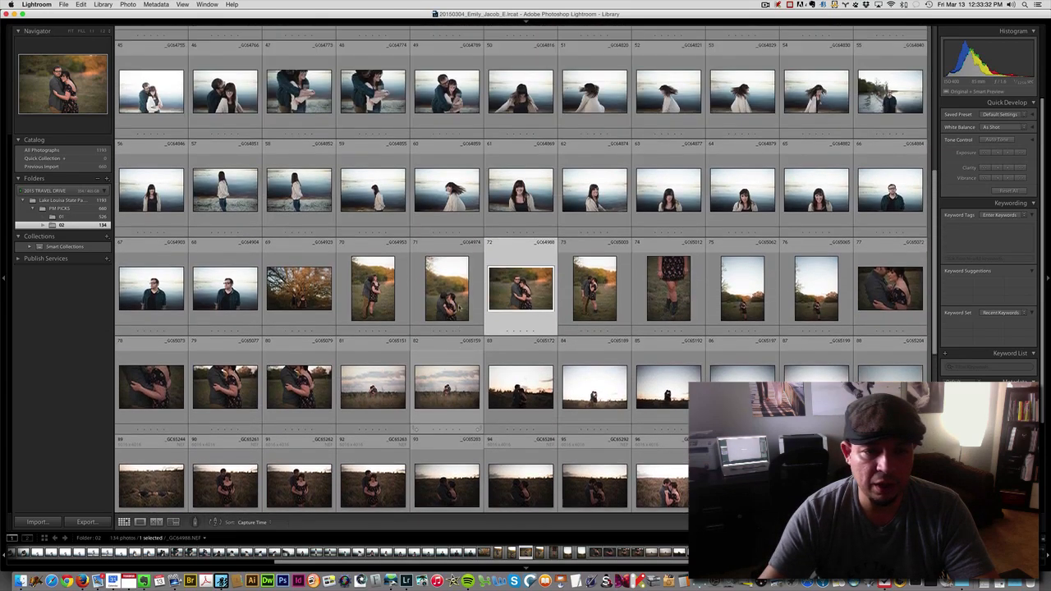
scroll(459, 328, up, 5)
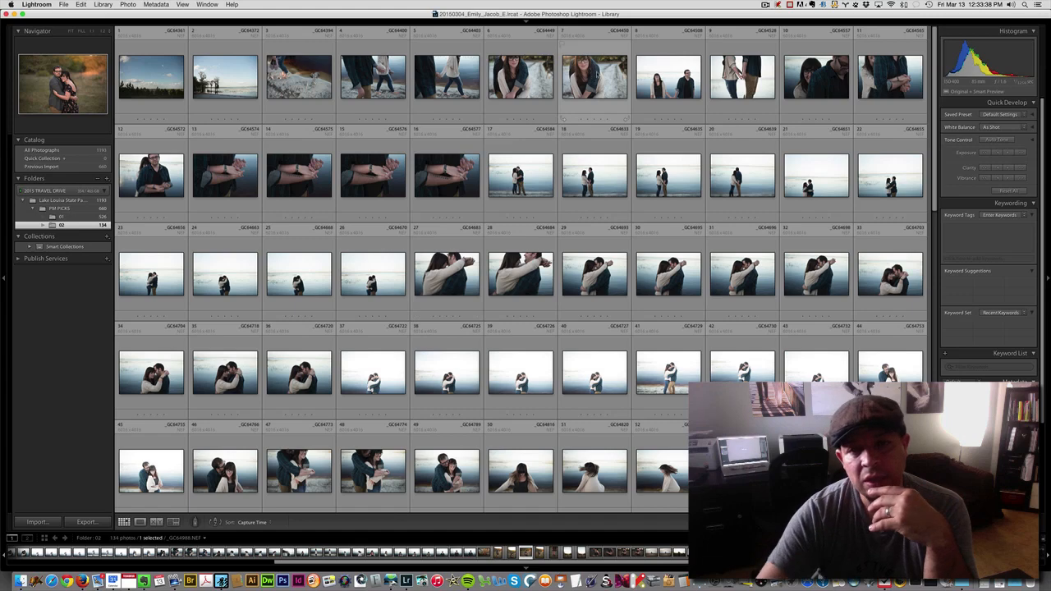
Enlarge photo 9, the couple holding hands, and apply Preset 03 followed by Preset 05 to it
double_click(743, 78)
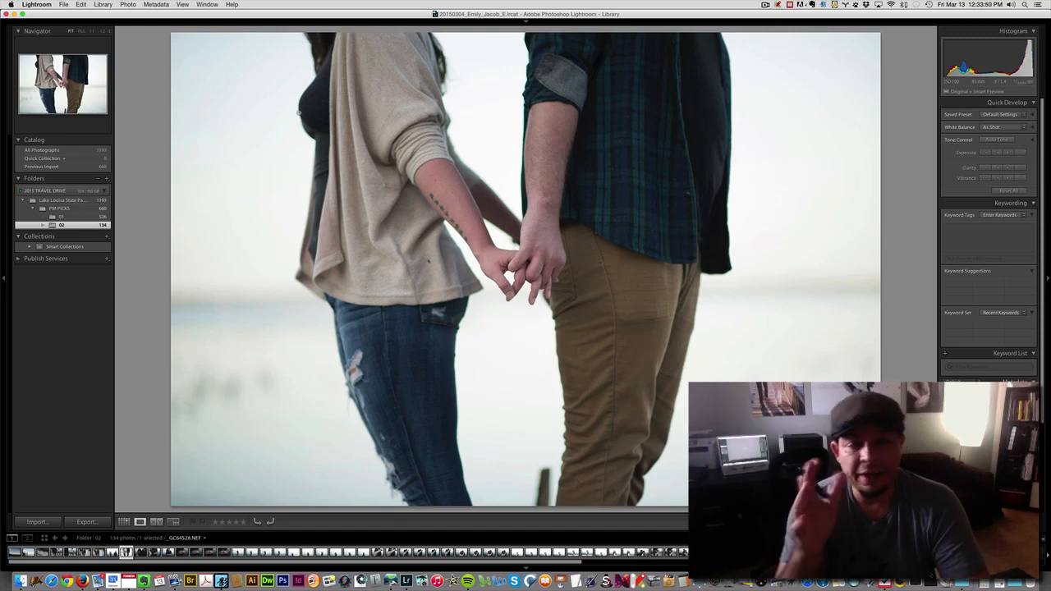
key(1)
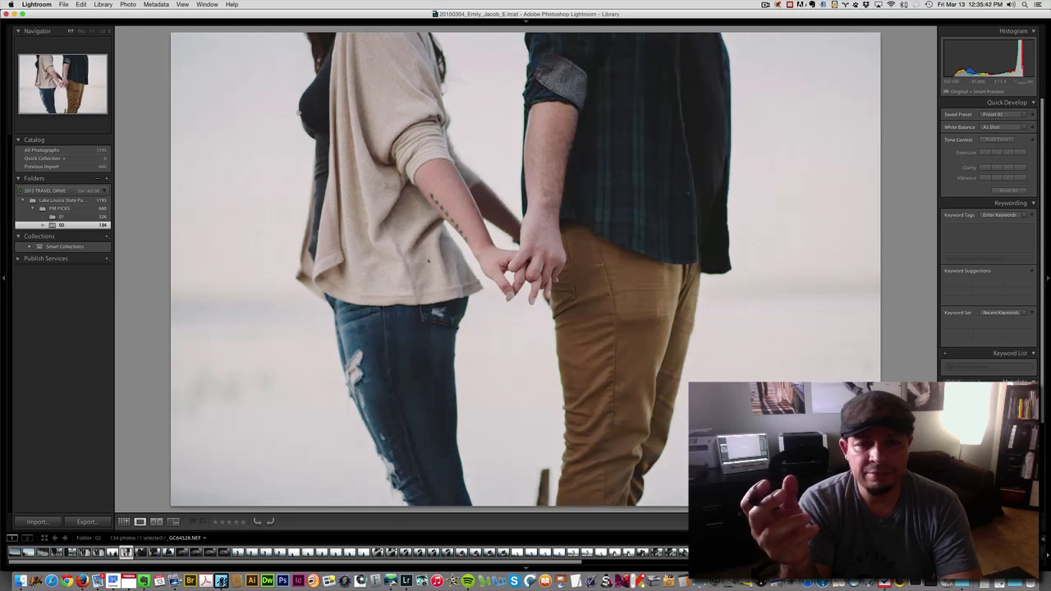
key(5)
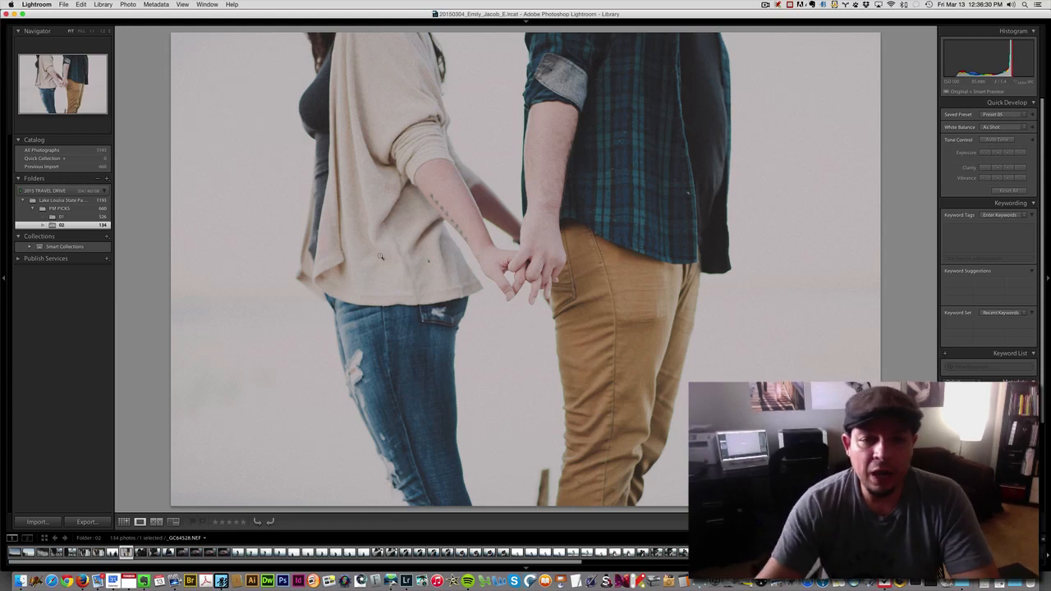
Review the lakeside photos of the couple embracing, from the wide shots through to the close-ups
click(322, 554)
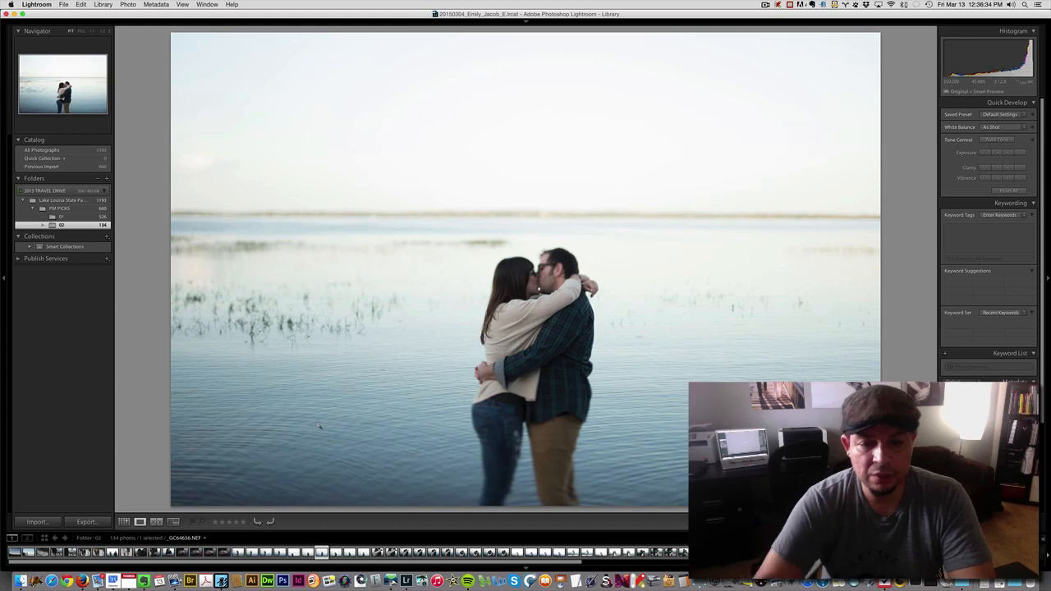
key(Right)
key(Right)
key(Left)
key(Right)
key(Right)
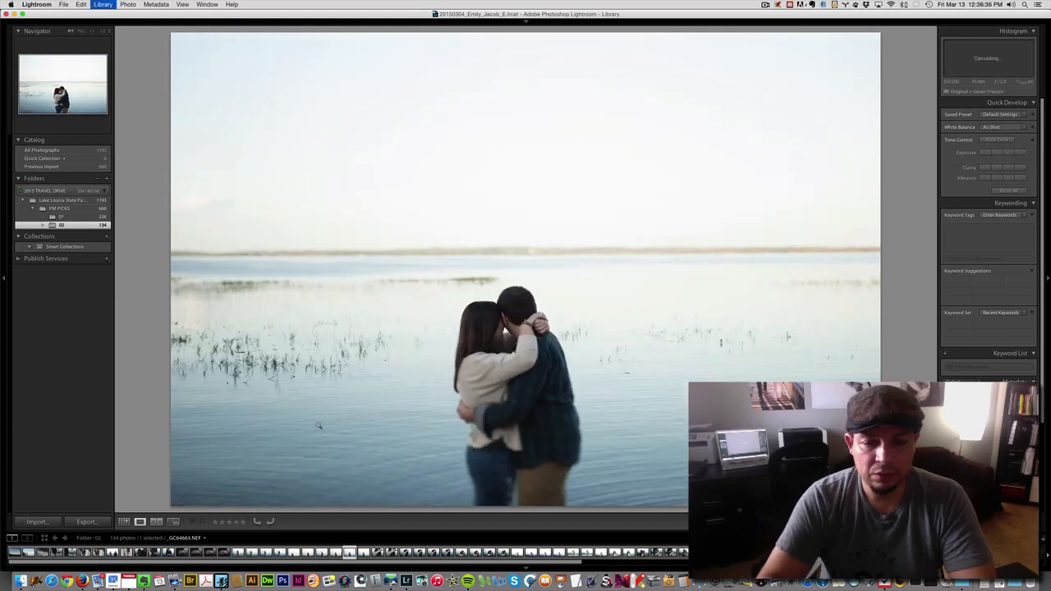
key(Right)
key(Right)
key(Right)
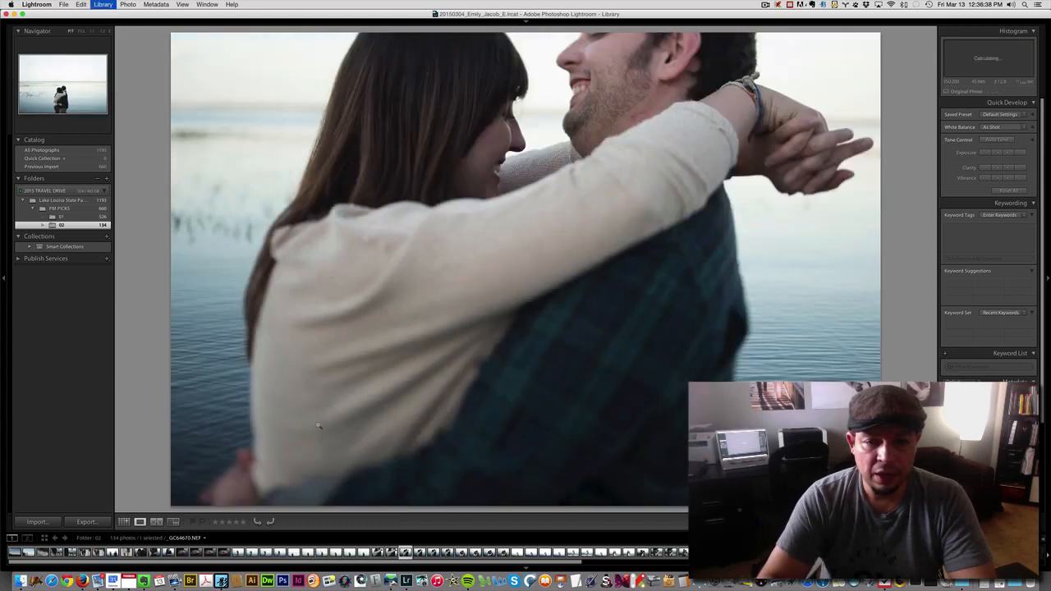
key(Right)
key(Right)
key(Right)
key(Right)
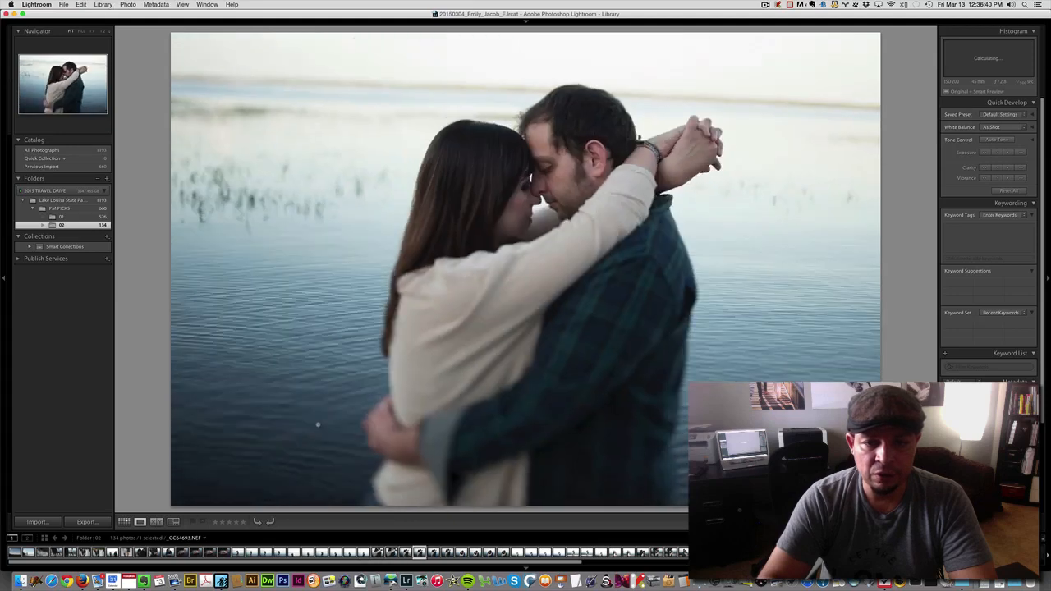
Compare the two similar close-ups of the couple forehead to forehead with her arms around his neck
key(Left)
key(Right)
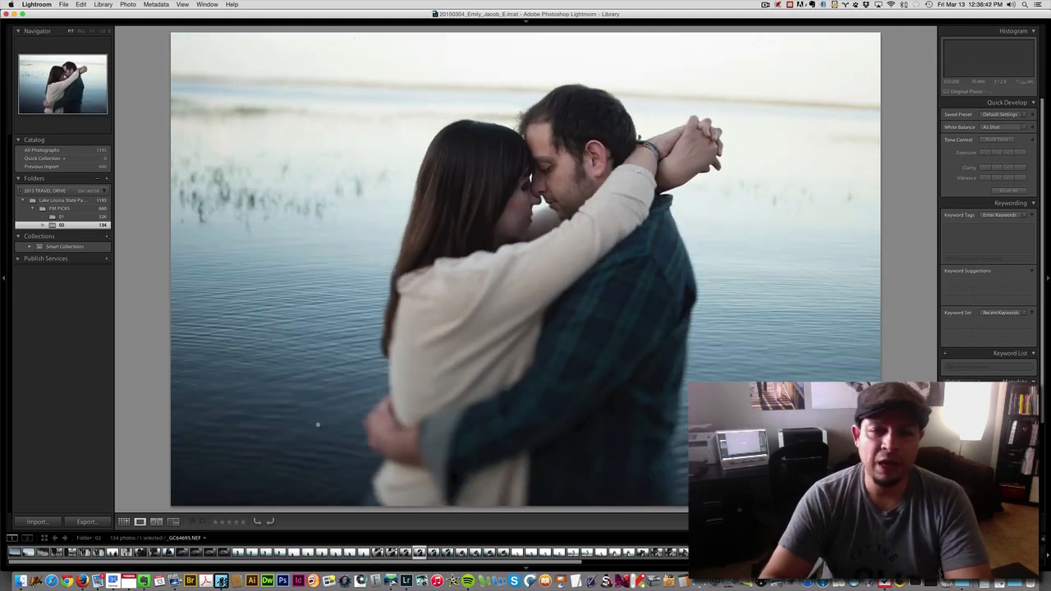
key(Right)
key(Left)
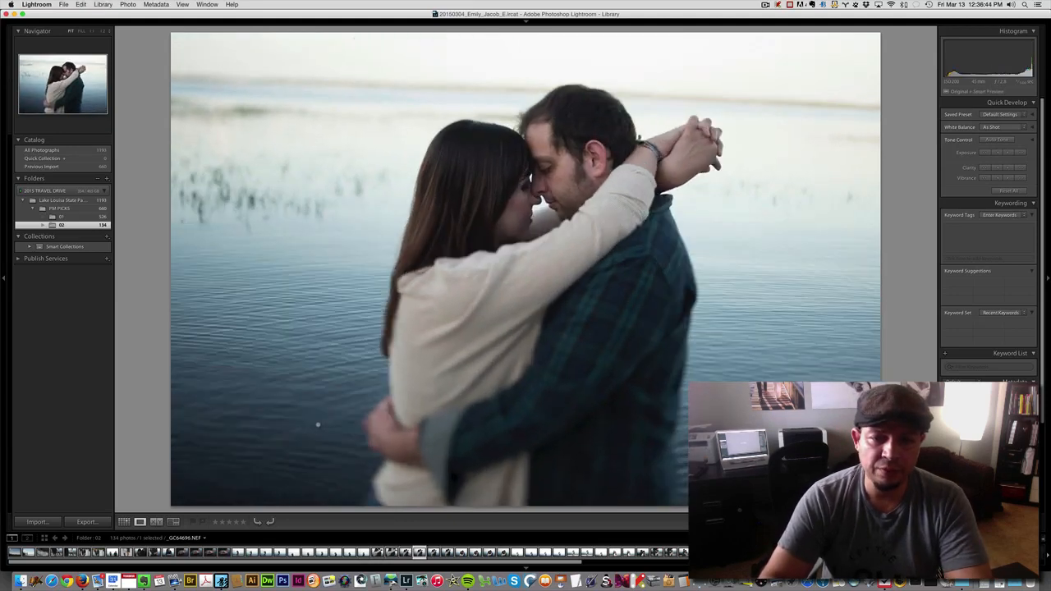
key(Left)
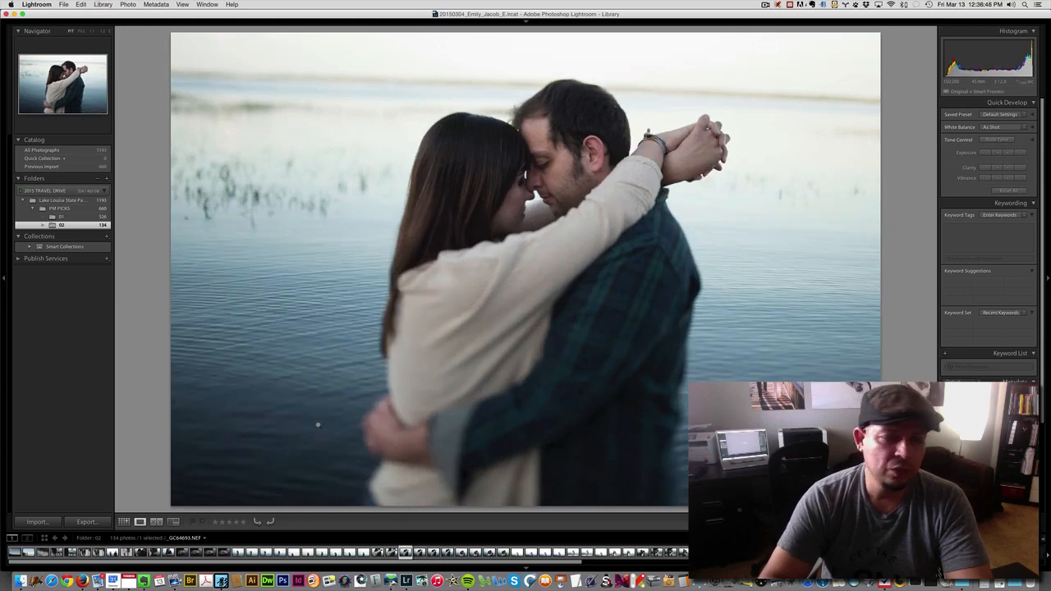
key(Right)
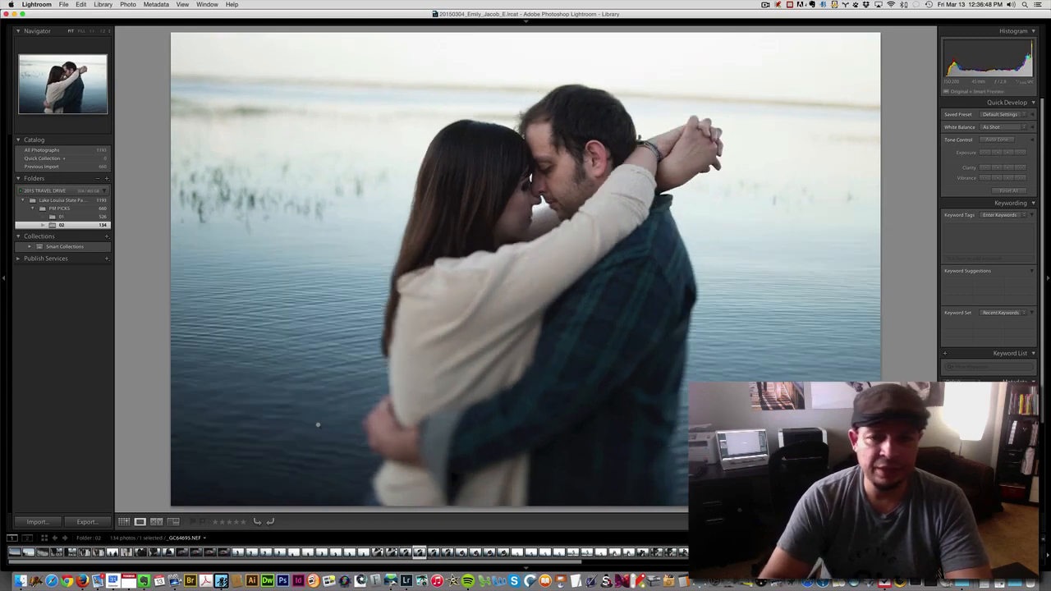
Advance to photo _GC64718.NEF, the lakeside close-up where the woman looks down against the man's face
key(Right)
key(Right)
key(Right)
key(Right)
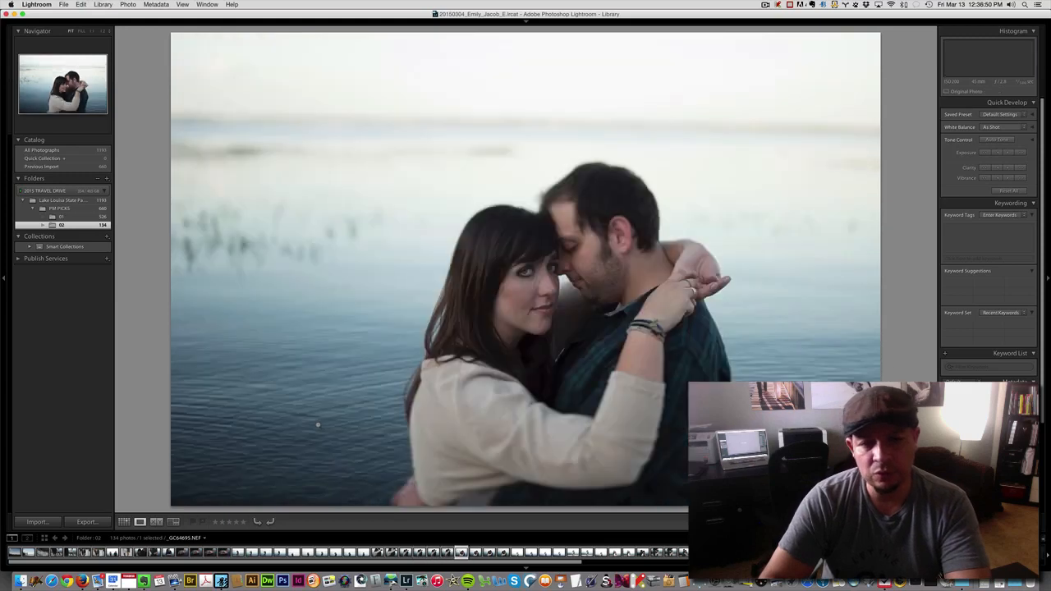
key(Right)
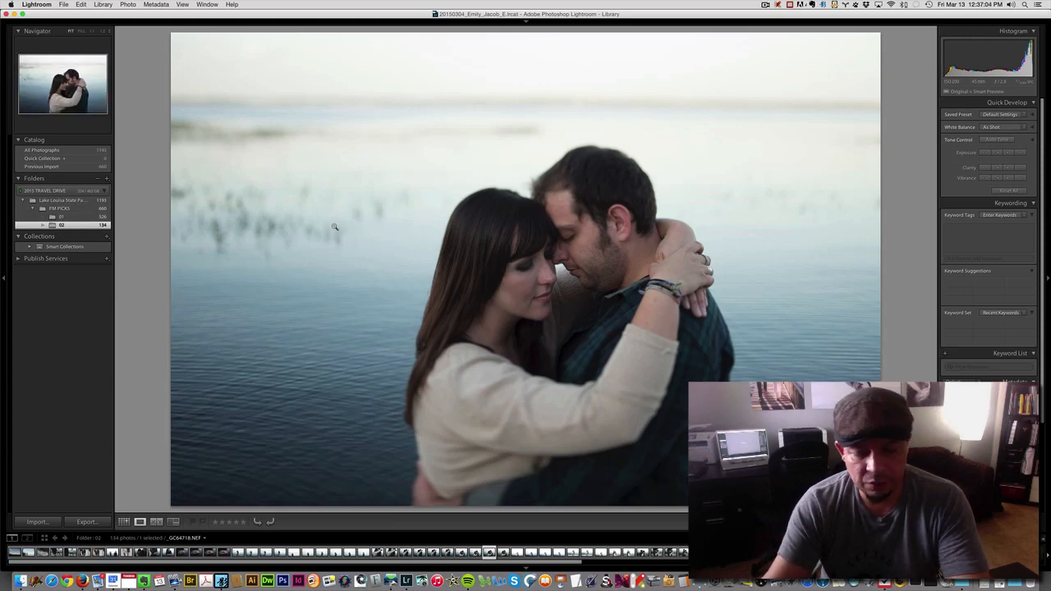
Try two different VSCO Keys presets with adjusted exposure on photo _GC64718.NEF
key(super+z)
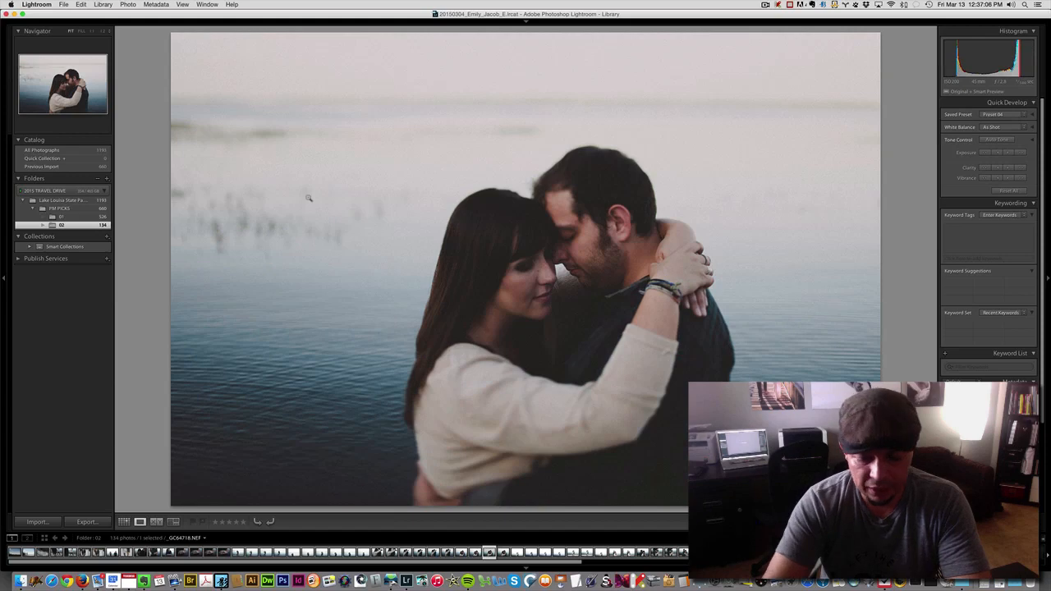
key(super+z)
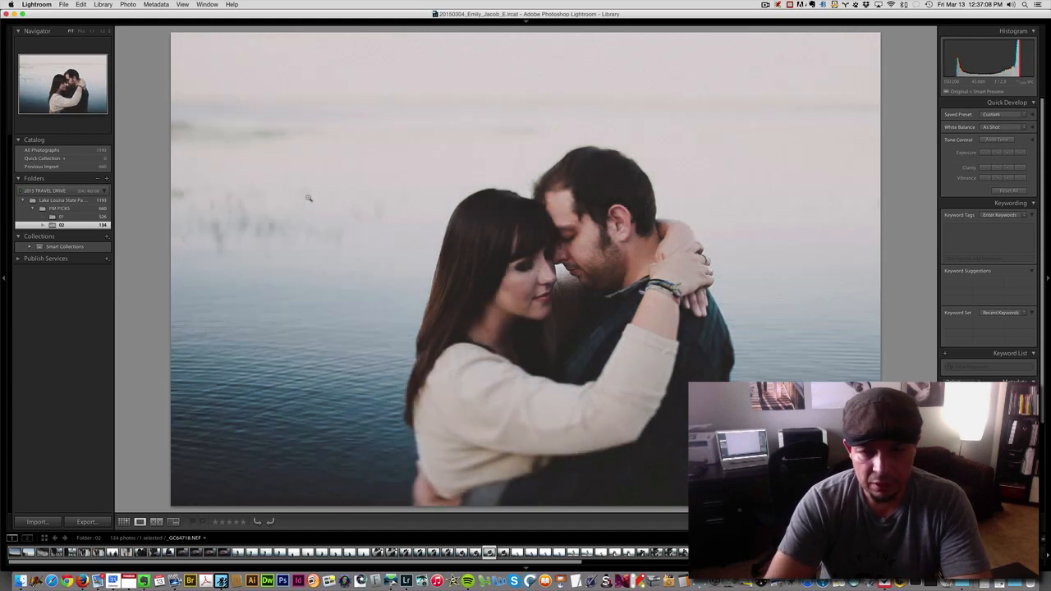
key(super+z)
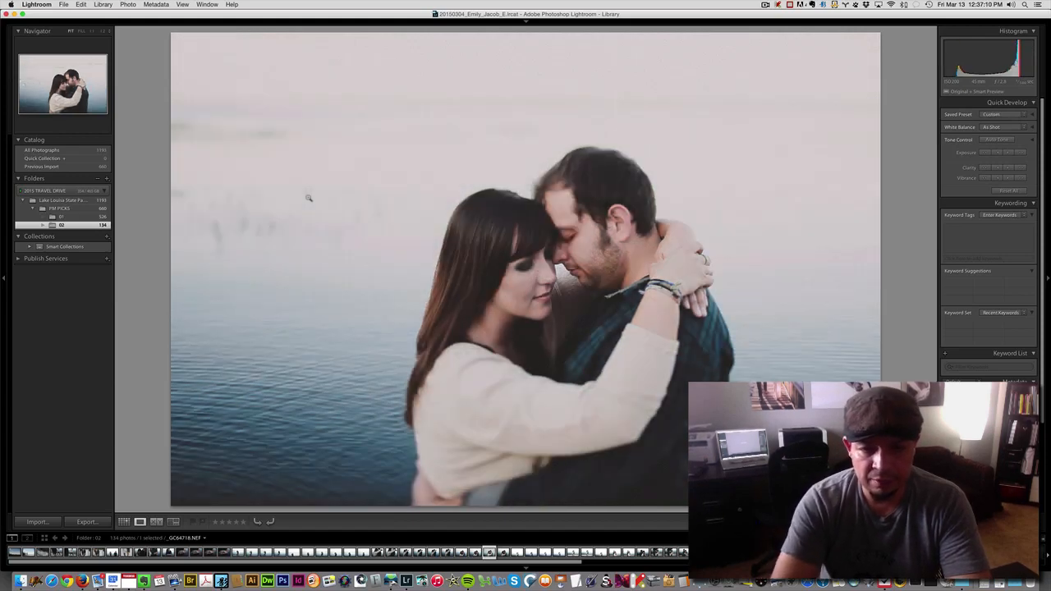
key(super+z)
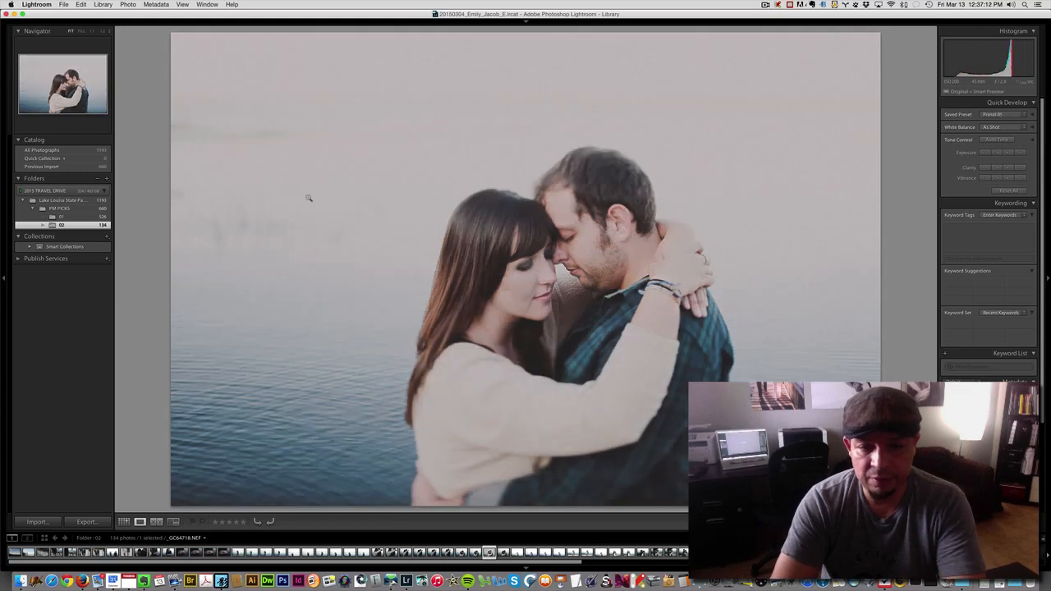
key(super+z)
key(super+z)
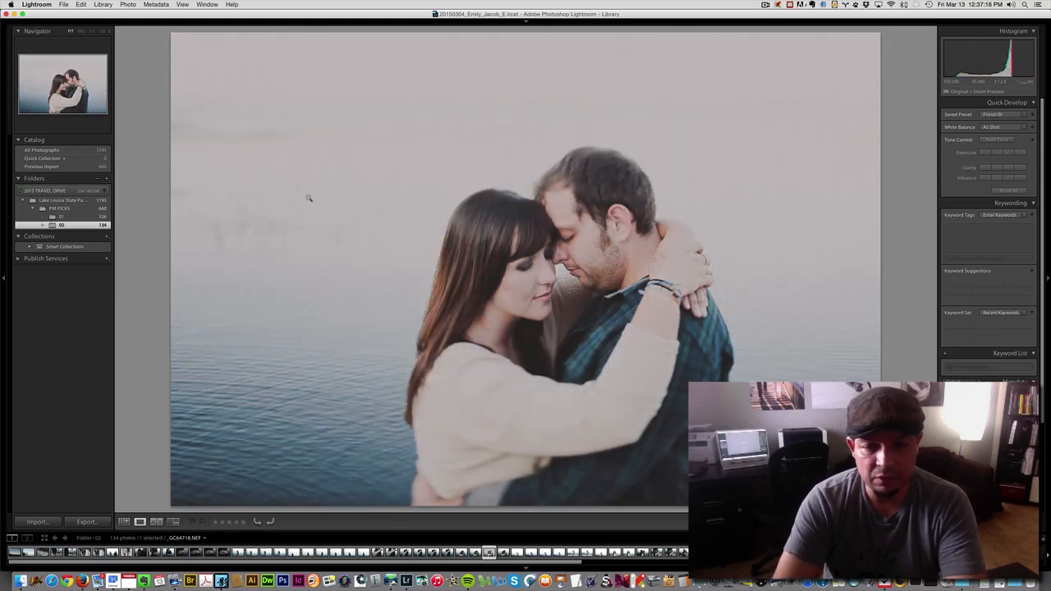
key(super+z)
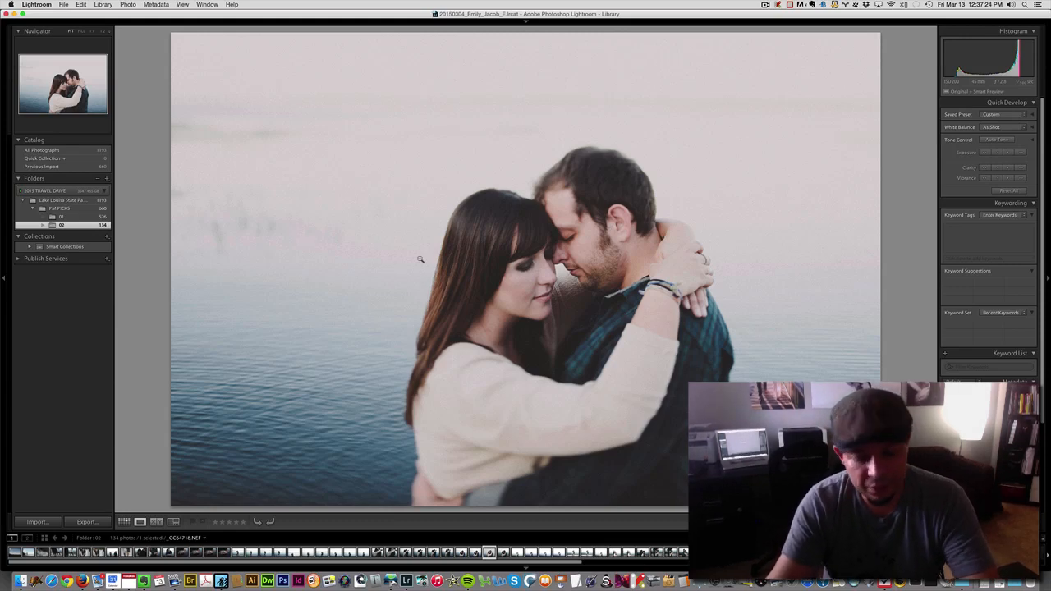
Reset the photo's adjustments in the Develop module and expand the VSCO Film 02 LR4 Nikon presets as far as the Kodak Portra entries
key(d)
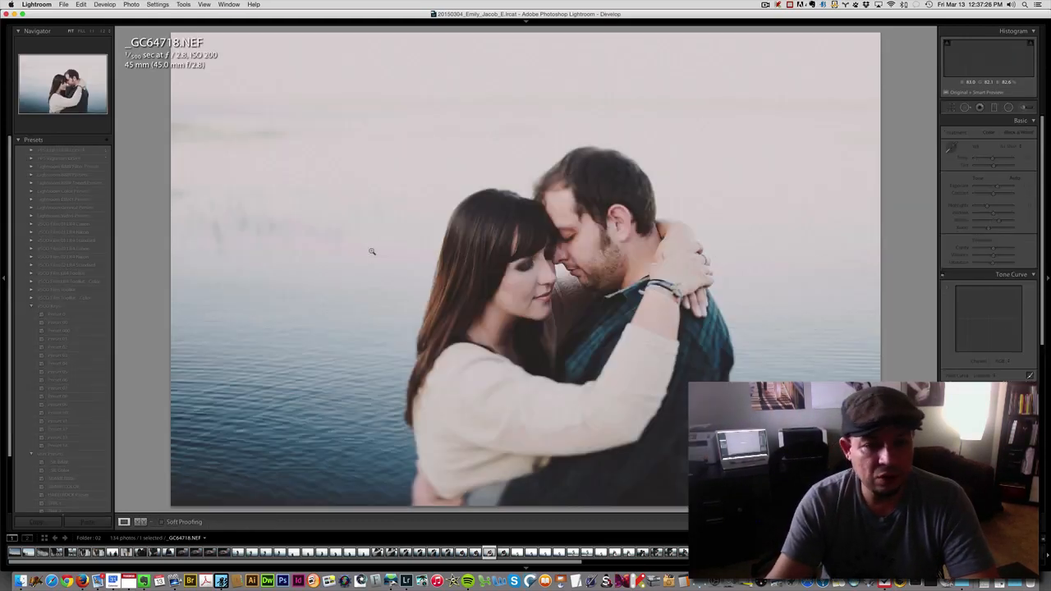
key(super+shift+r)
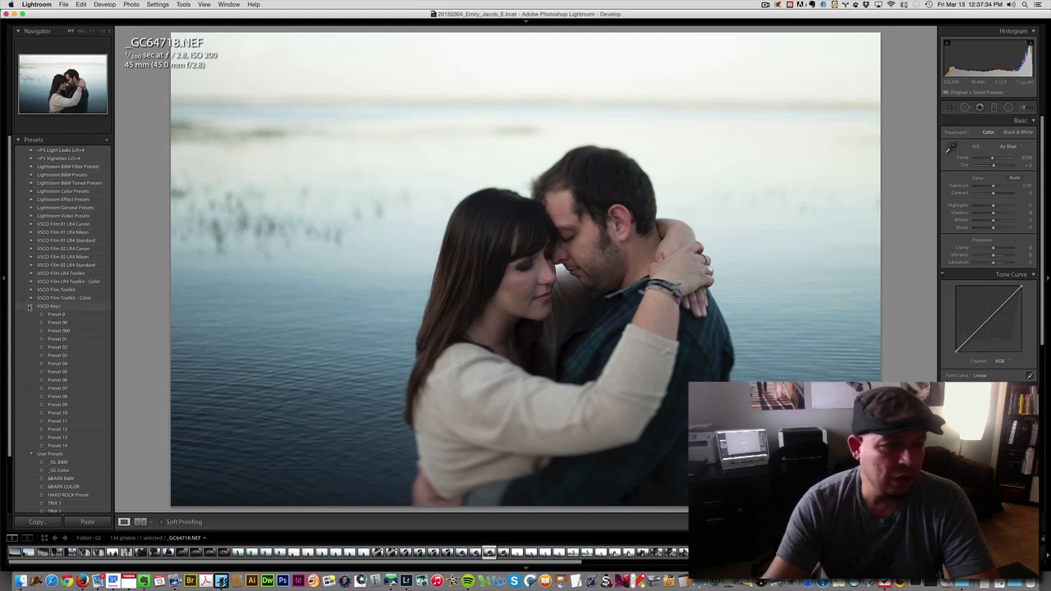
click(76, 225)
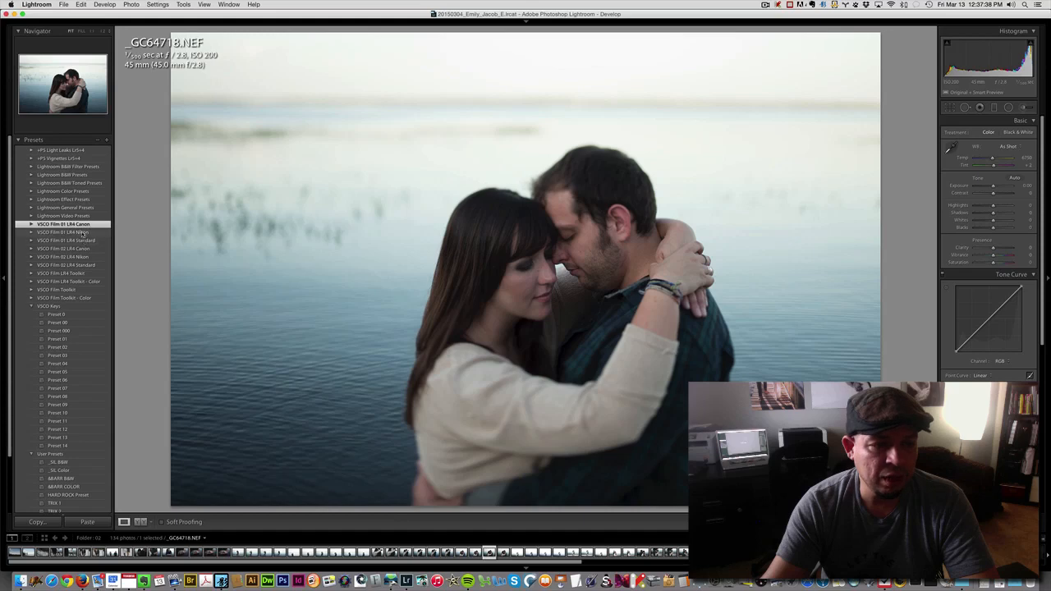
click(37, 234)
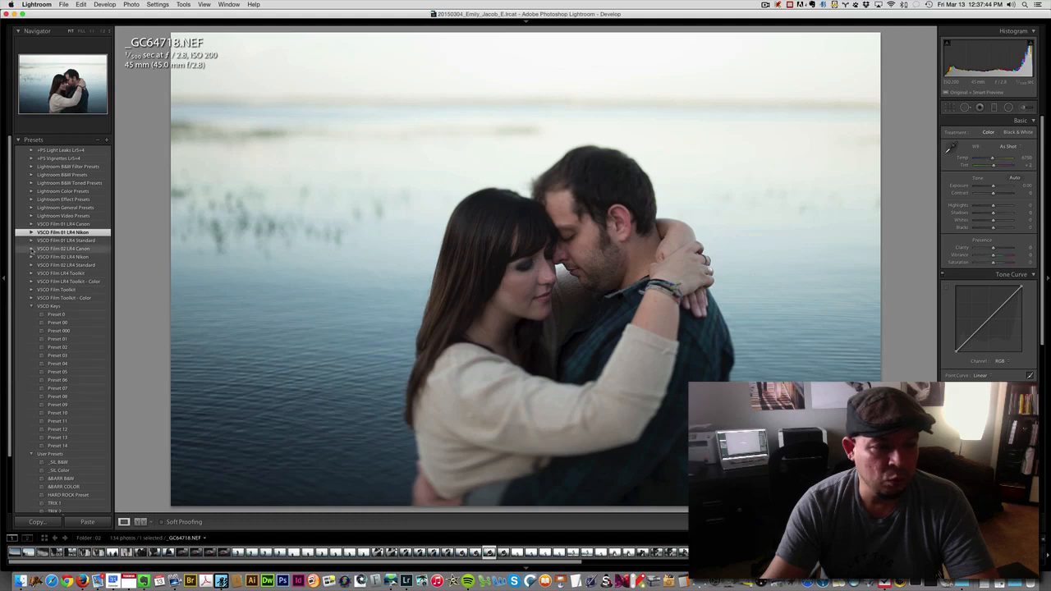
click(31, 249)
click(31, 249)
click(31, 257)
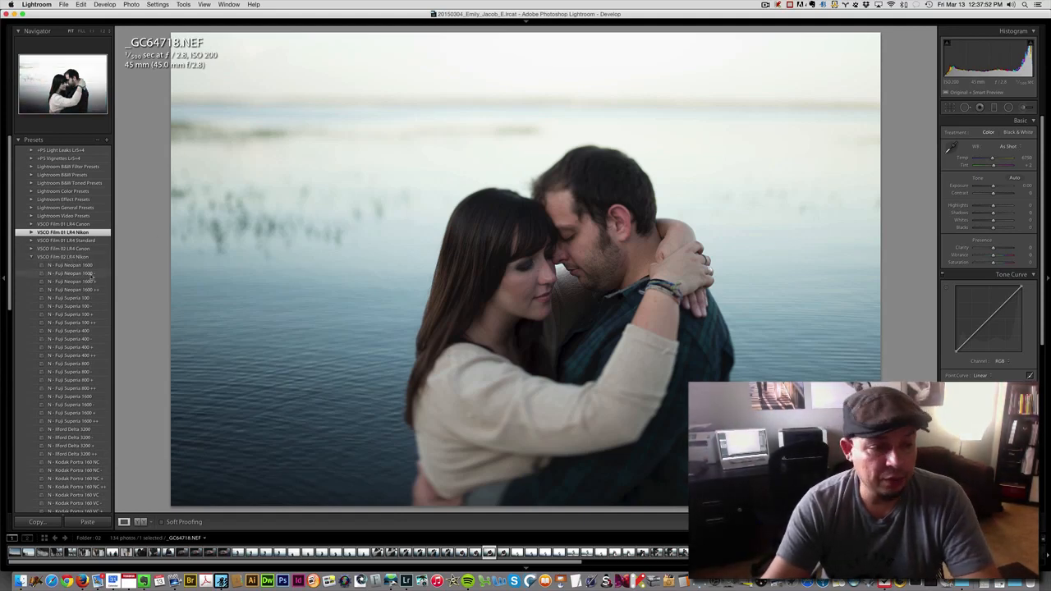
scroll(82, 267, down, 3)
scroll(89, 273, down, 8)
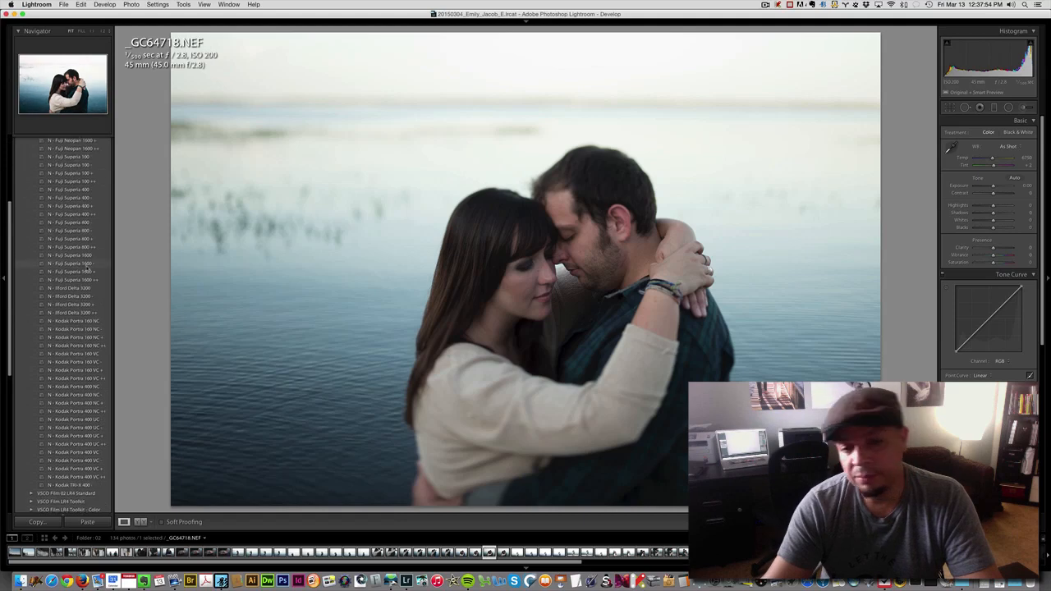
scroll(86, 268, down, 3)
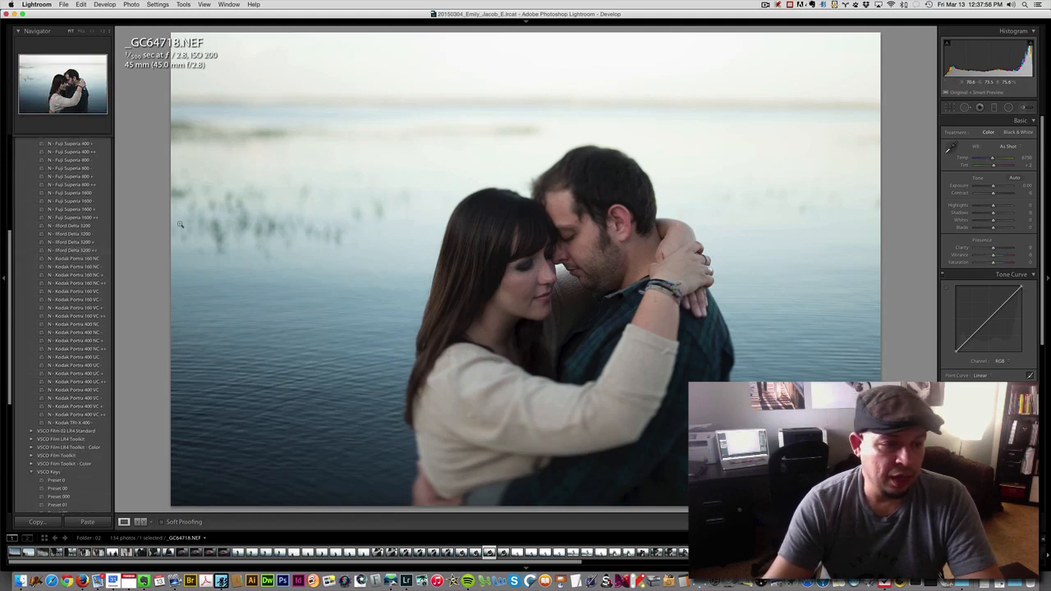
Apply the N - Kodak Portra 160 NC ++ preset, reset the photo to compare with the original, and reapply the preset
click(102, 283)
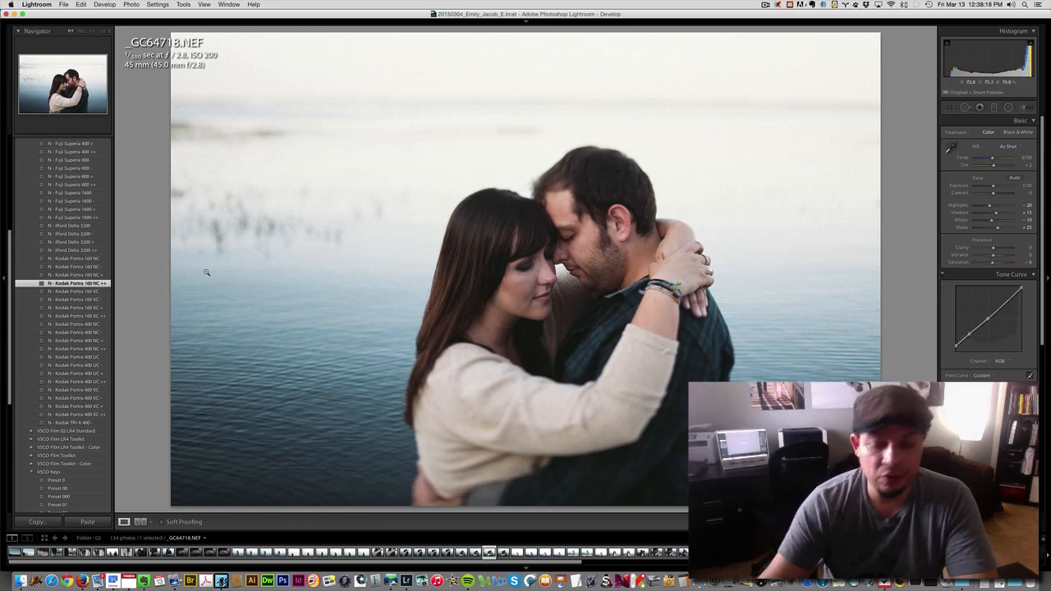
key(super+shift+c)
key(super+shift+r)
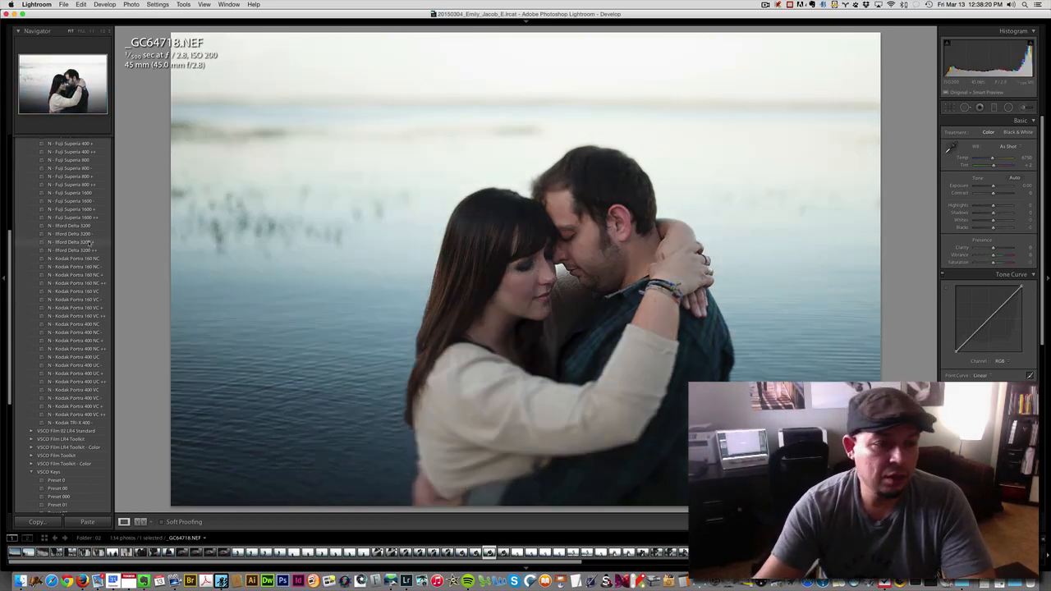
click(91, 282)
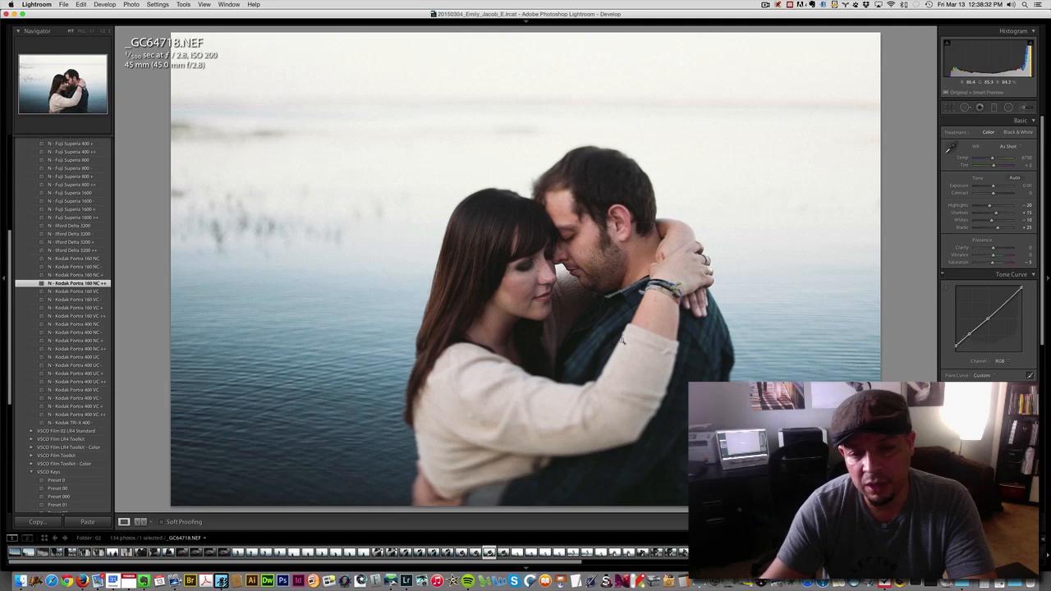
Try a brighter exposure and Auto white balance on the Kodak Portra look, and reset all of the photo's adjustments
key(equal)
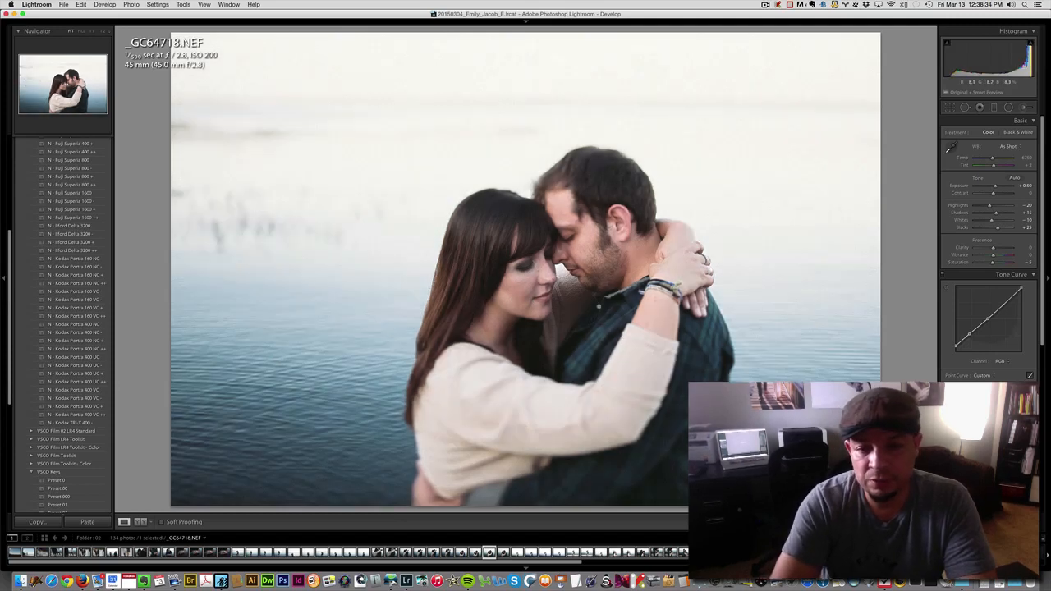
key(minus)
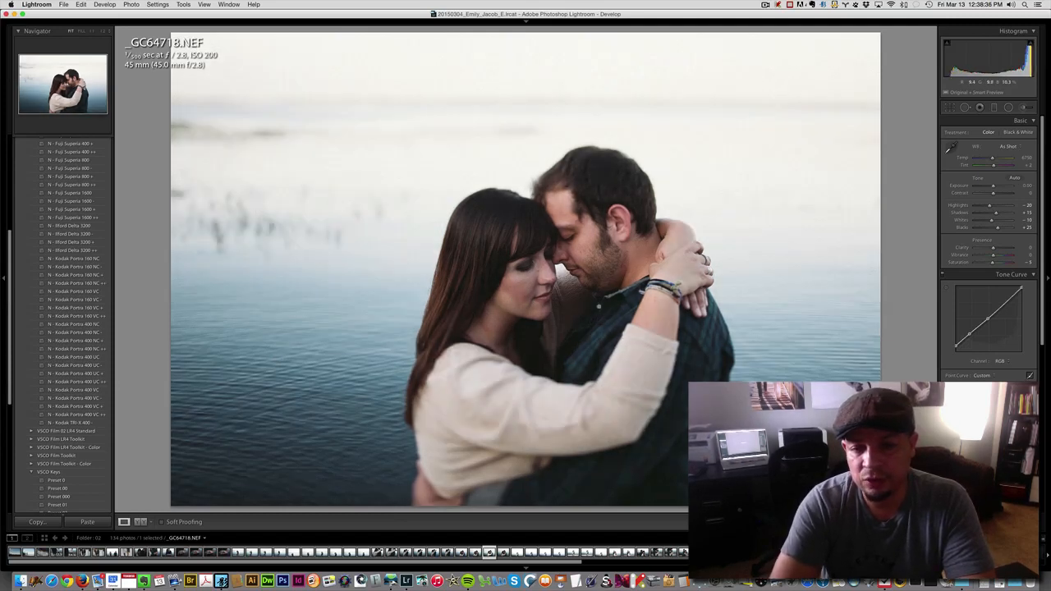
key(equal)
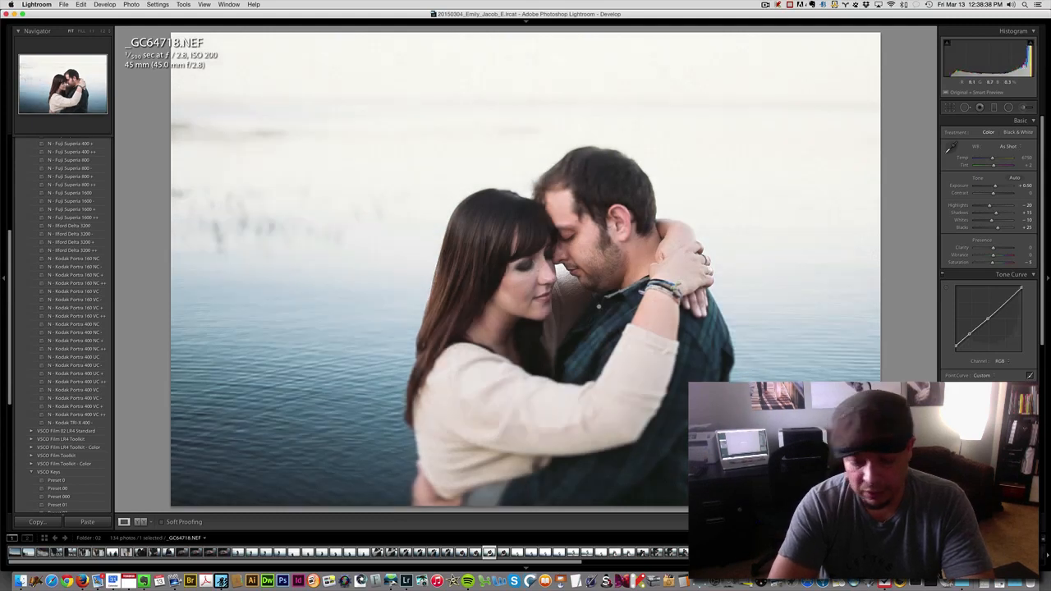
key(super+shift+c)
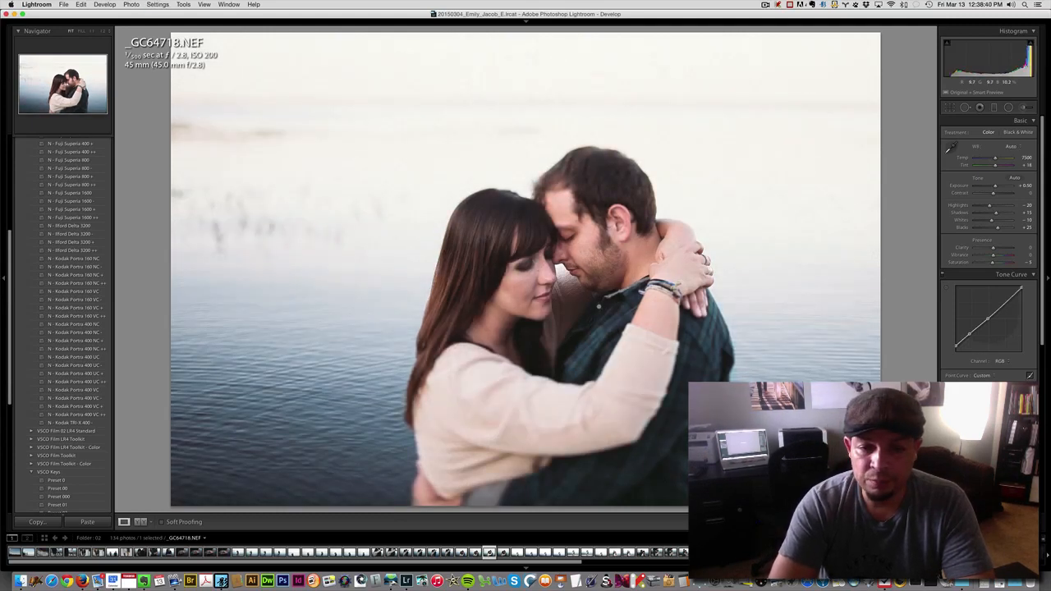
key(super+z)
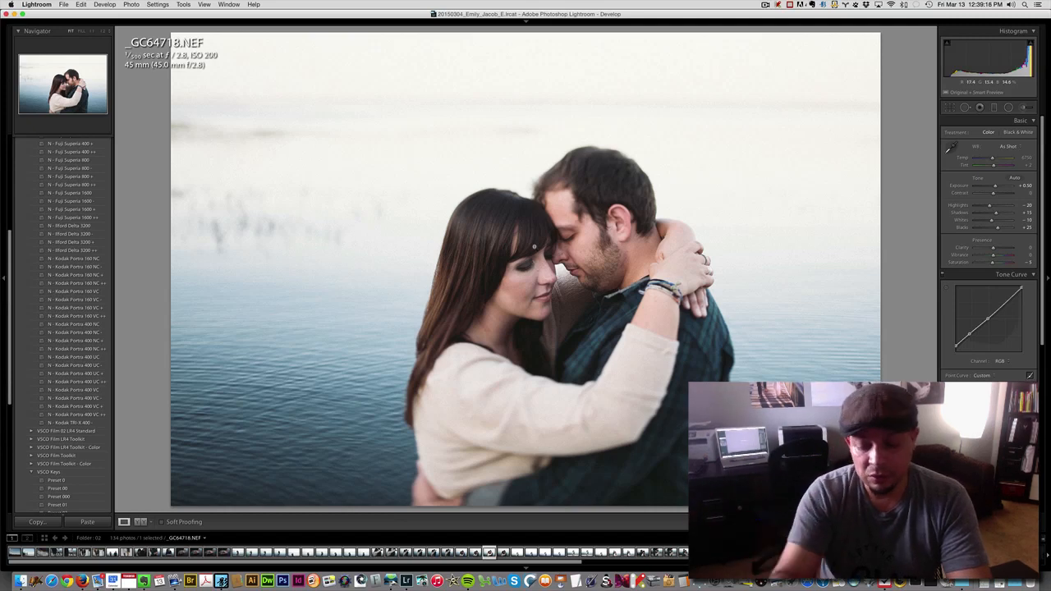
key(super+shift+r)
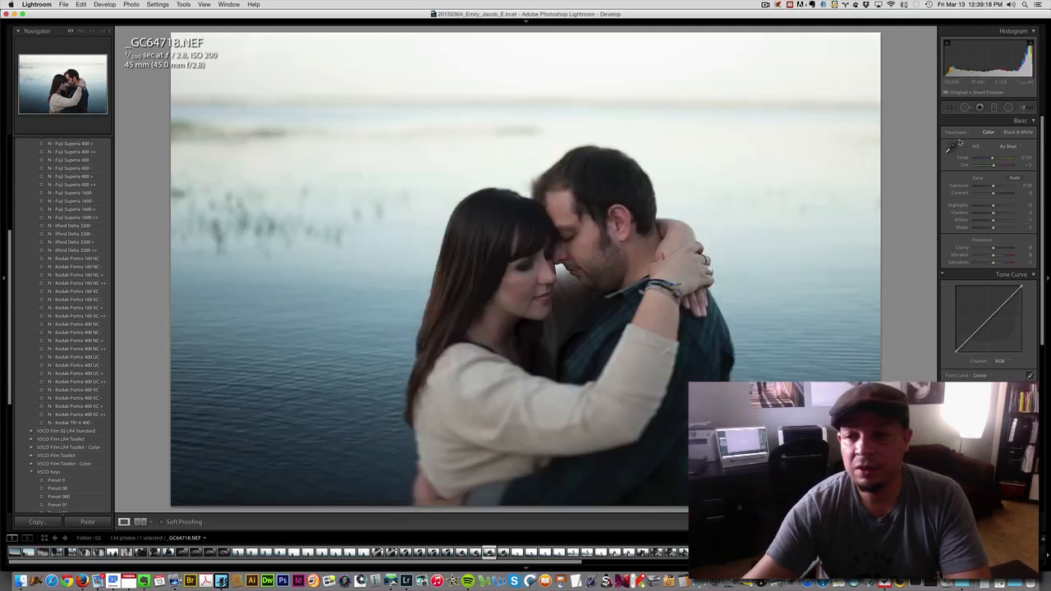
Try neutral white balance samples from the man's shirt, the pale sky and the water background, and restore the as-shot white balance
key(w)
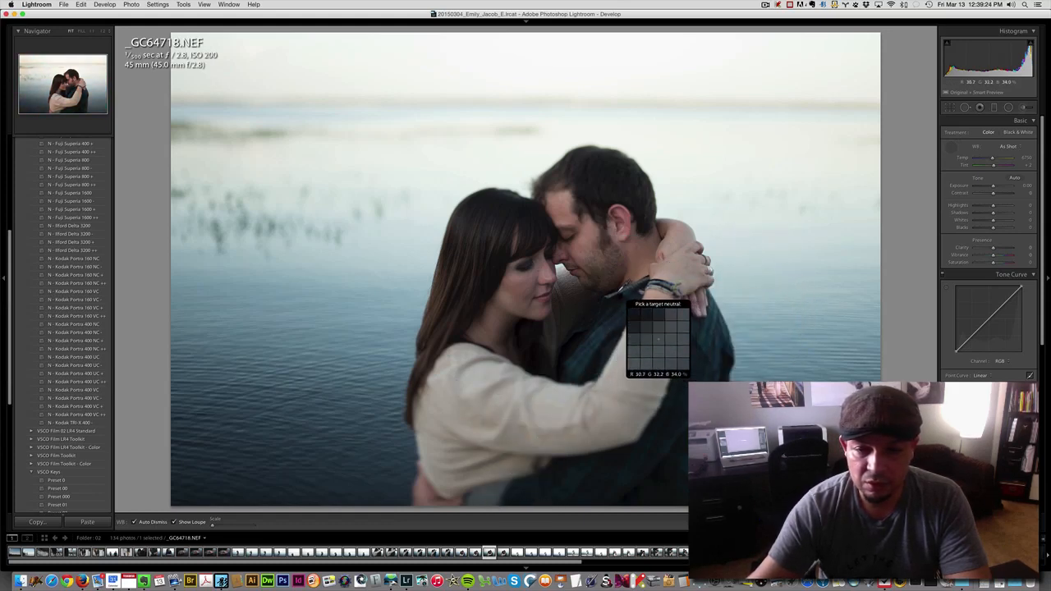
click(622, 296)
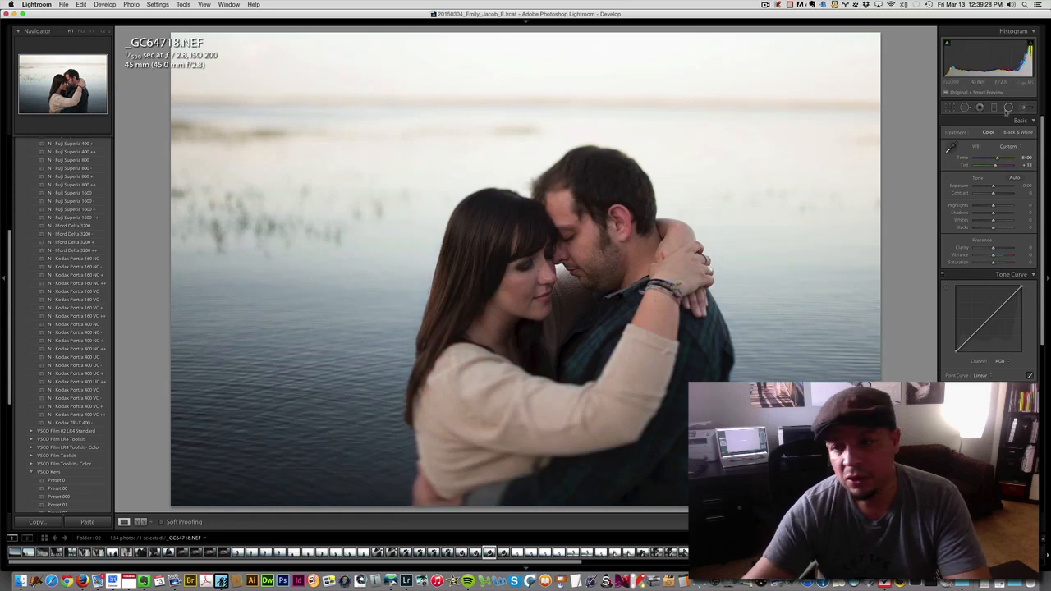
click(951, 147)
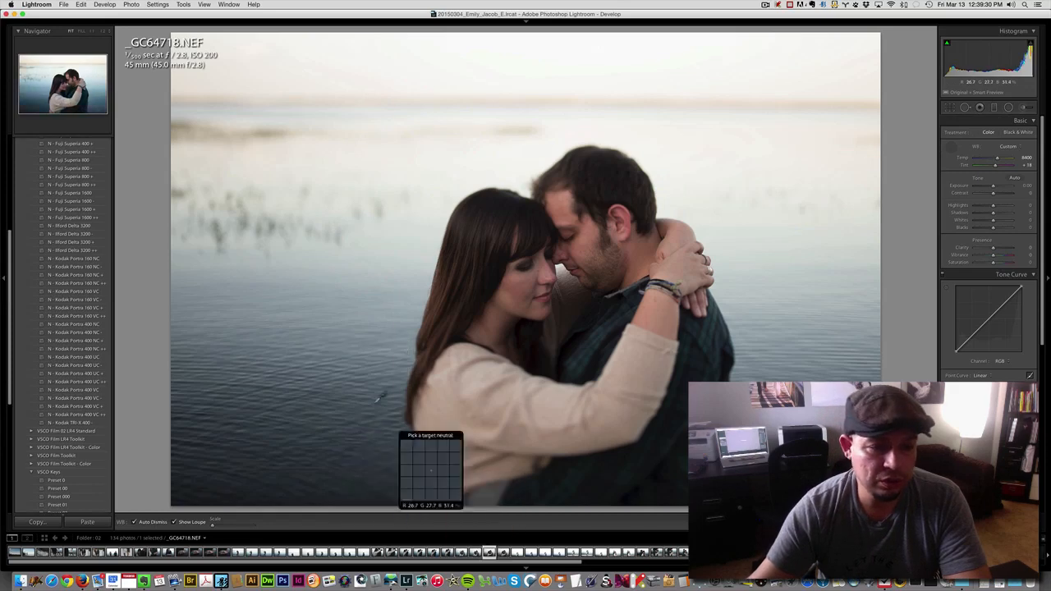
click(274, 59)
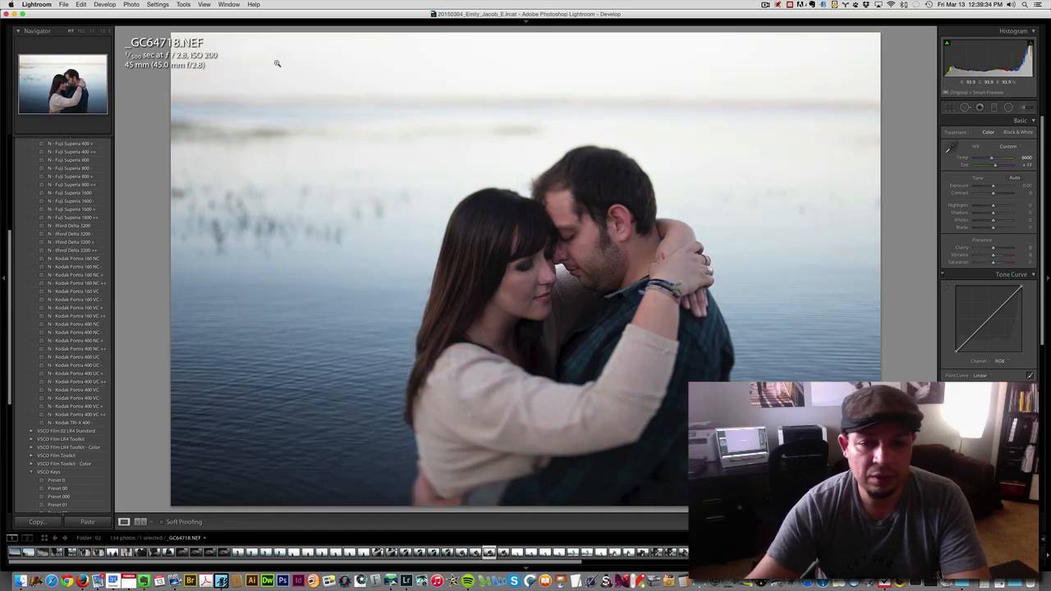
key(shift+super+r)
key(super+z)
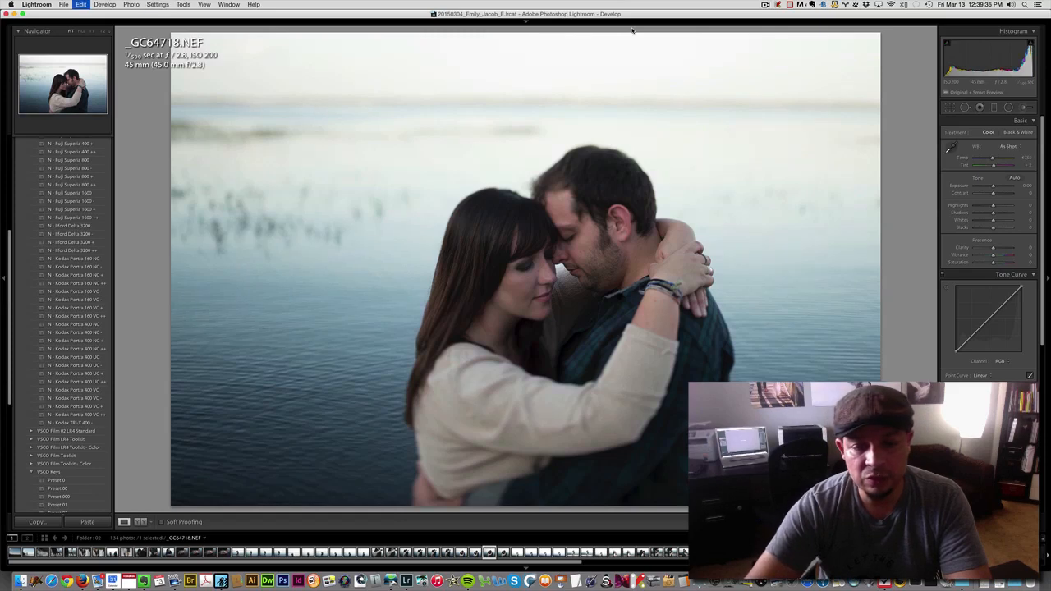
click(950, 148)
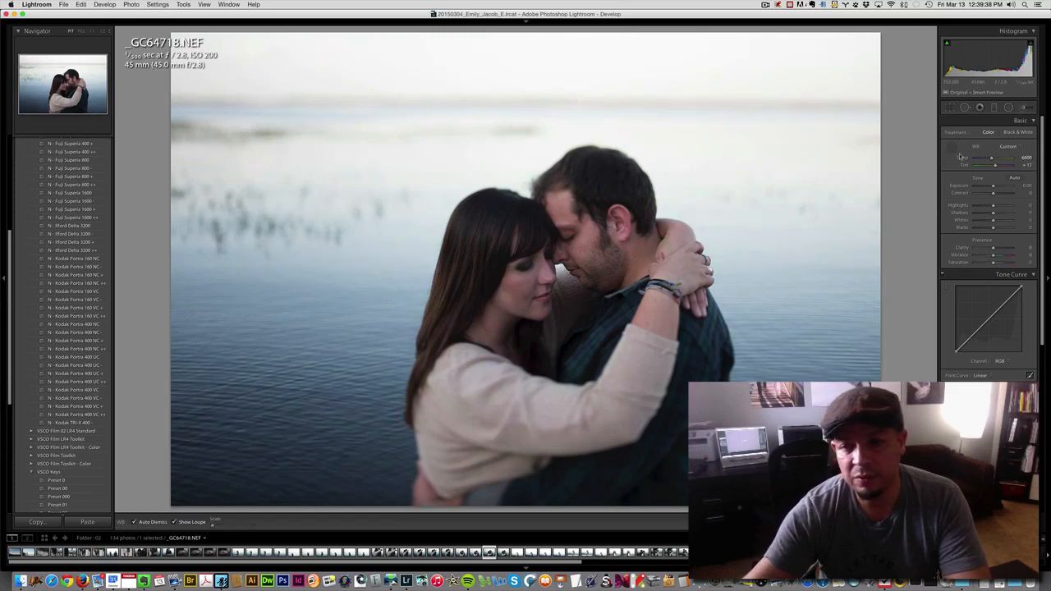
click(333, 164)
key(super+z)
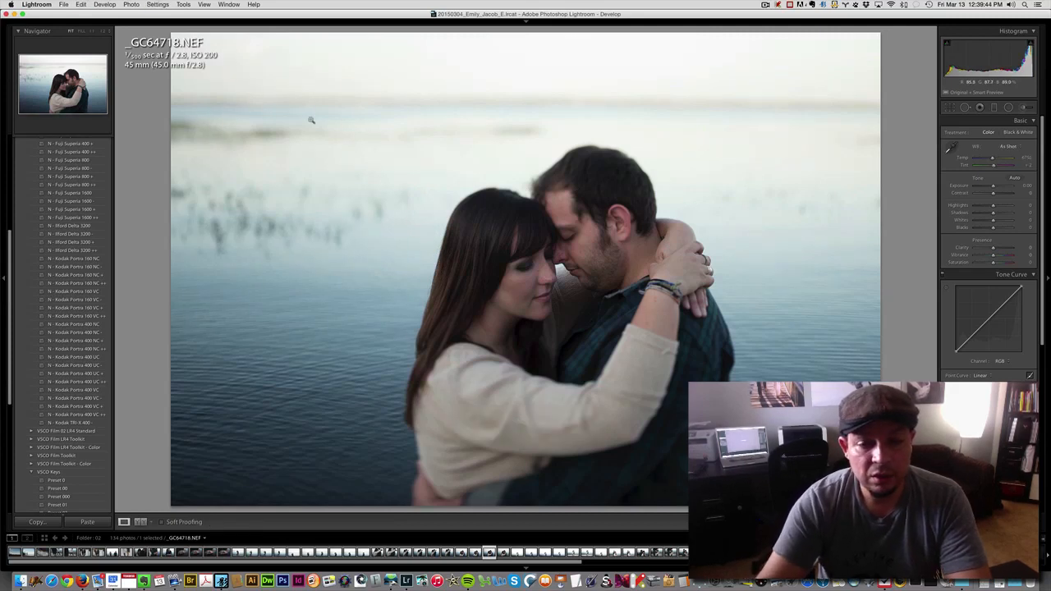
Sample the white balance from the man's shirt and compare it twice with the original by resetting and undoing the reset
click(949, 148)
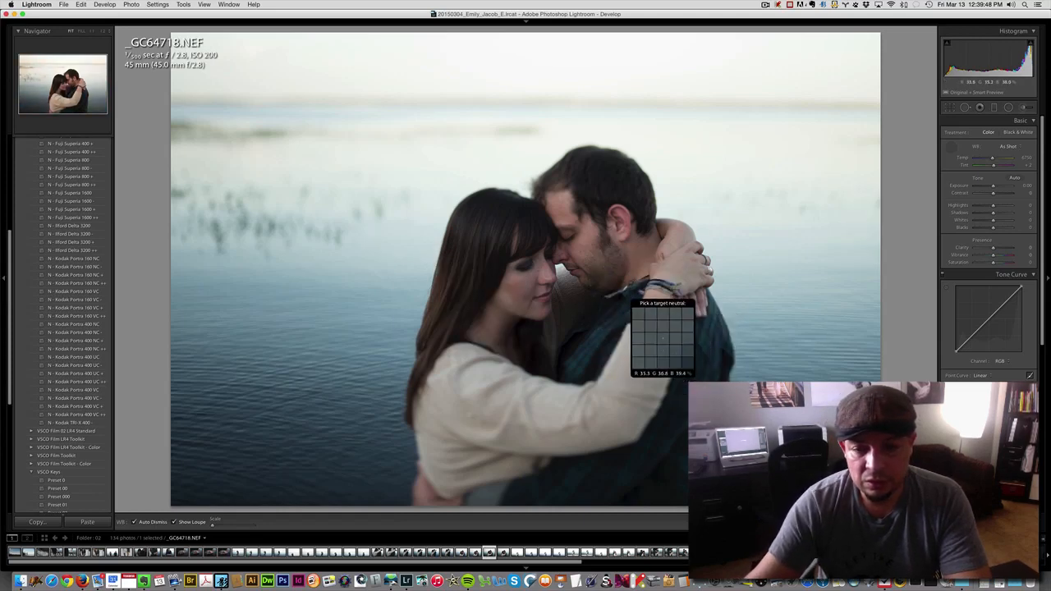
click(623, 291)
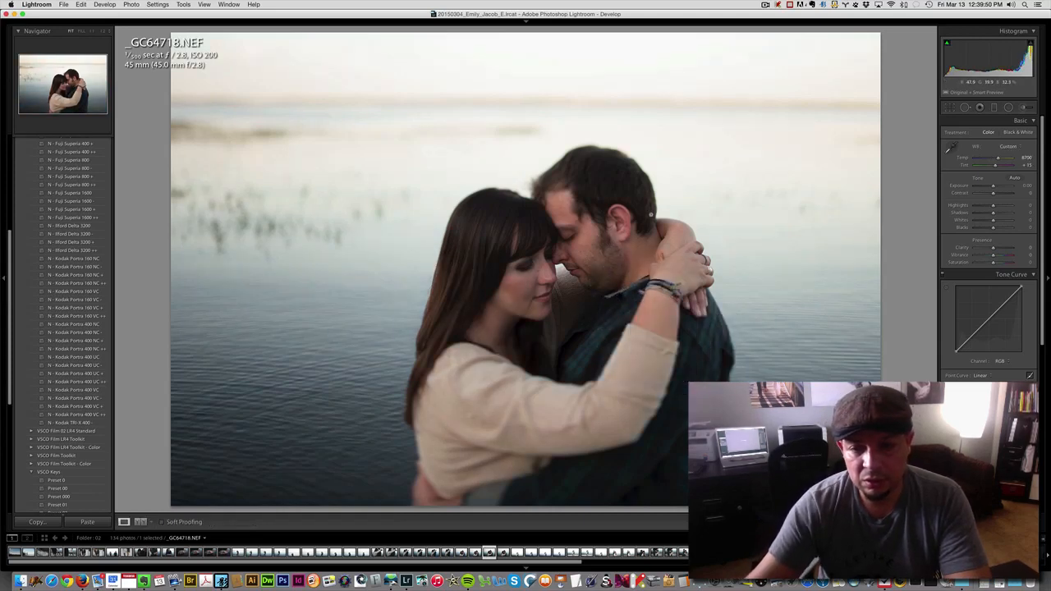
key(shift+super+r)
key(super+z)
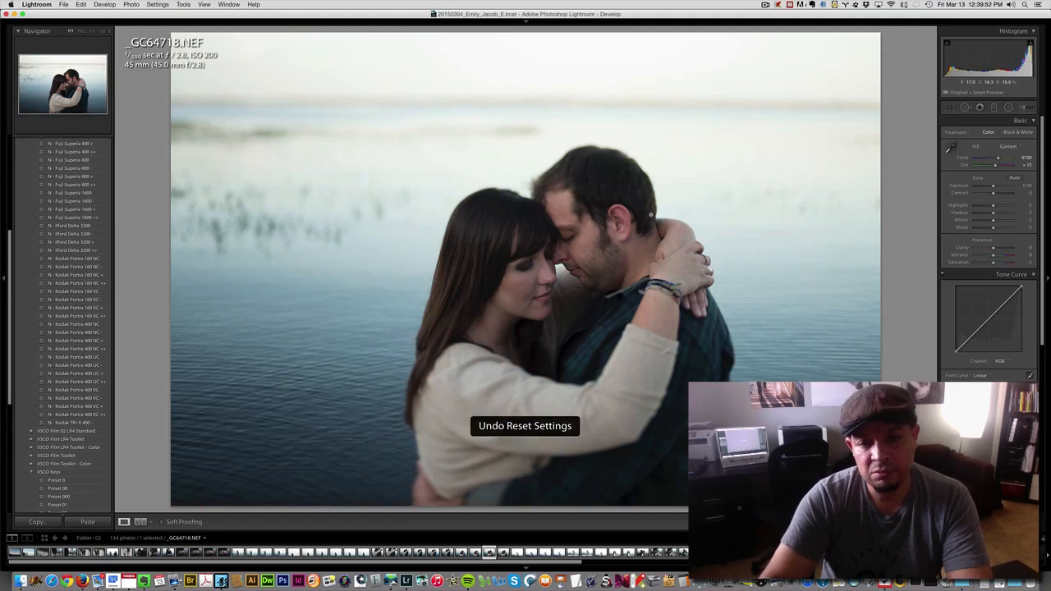
key(shift+super+r)
key(super+z)
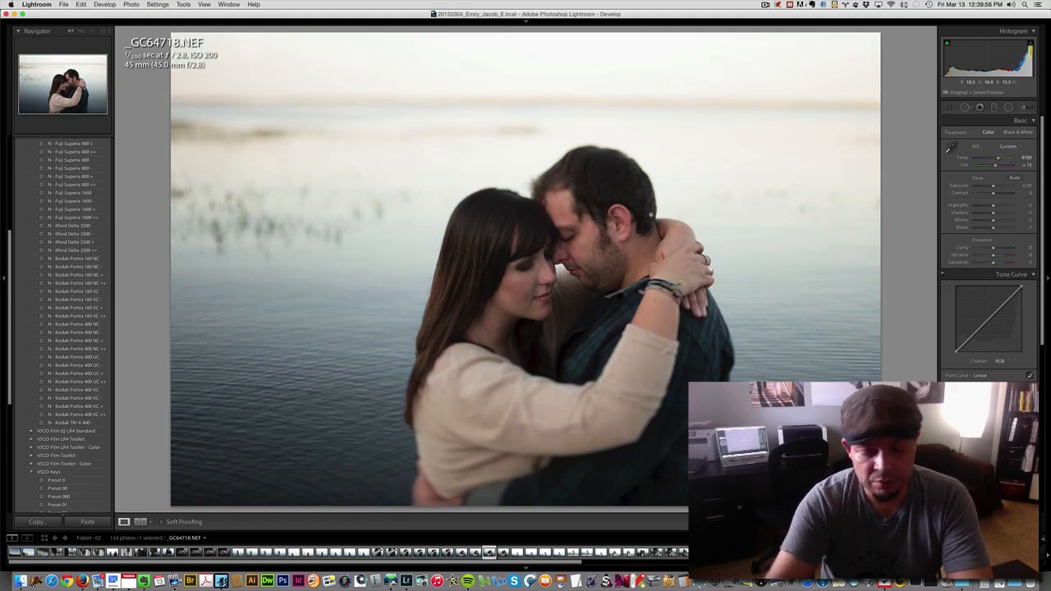
Apply the N - Kodak Portra 160 NC ++ preset and set the white balance to As Shot
click(98, 283)
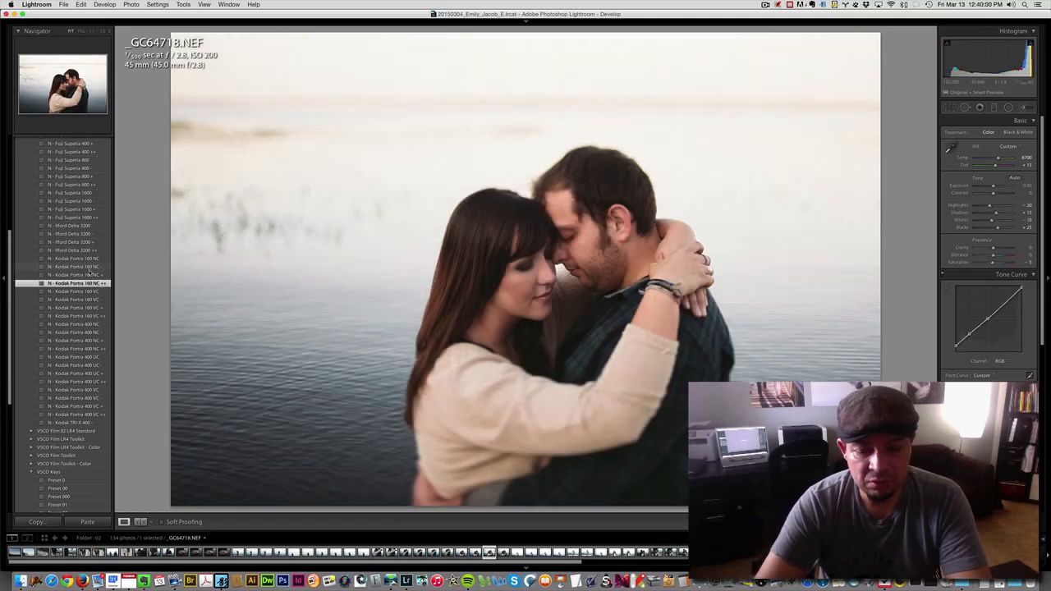
click(1007, 146)
click(1006, 99)
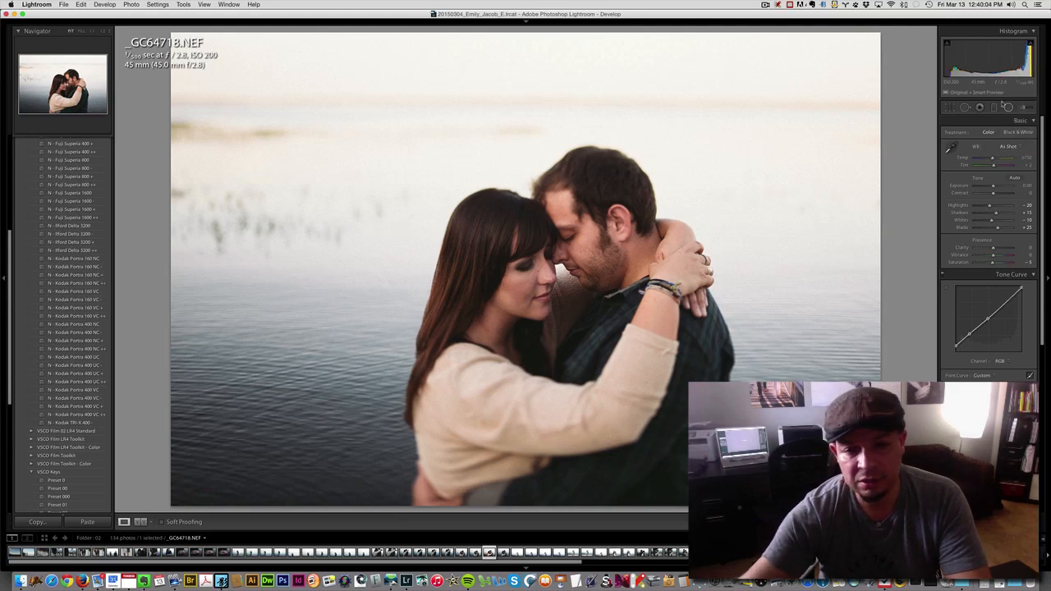
Try the Cloudy and Daylight white balance settings on the photo, and set it back to As Shot
click(1007, 146)
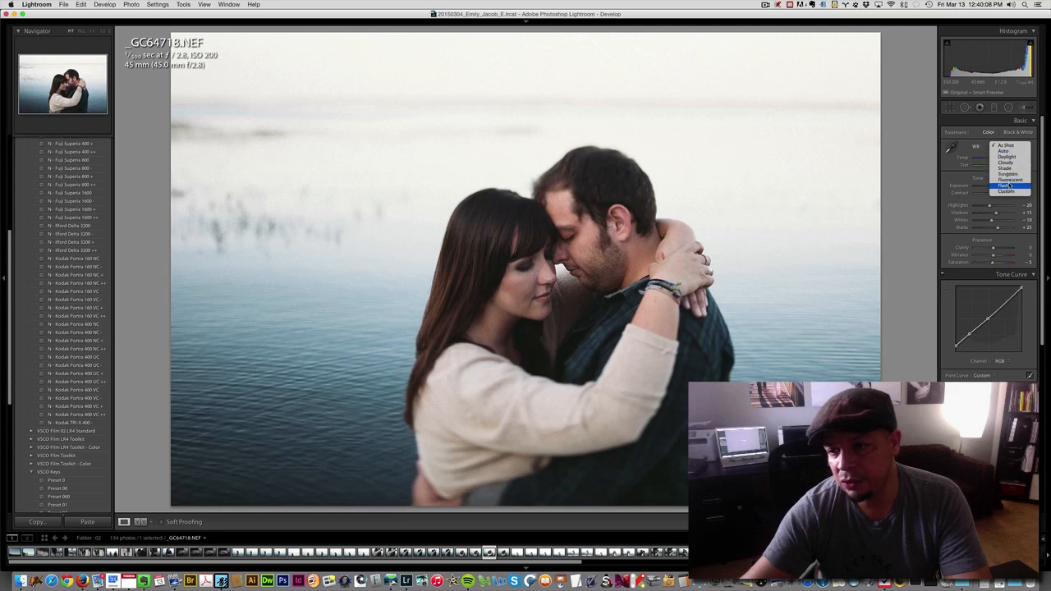
click(1007, 162)
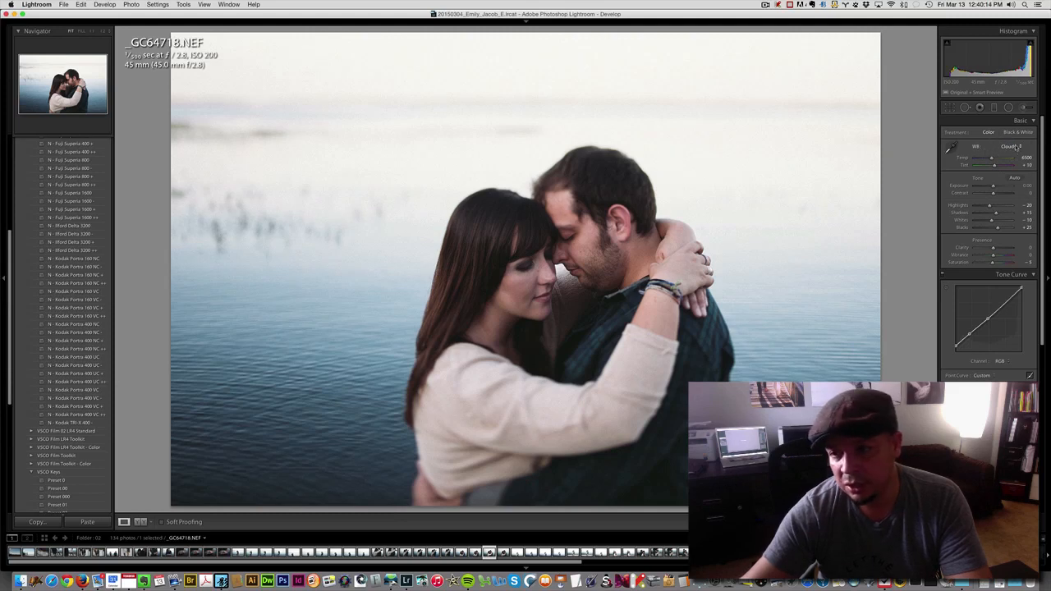
click(1015, 148)
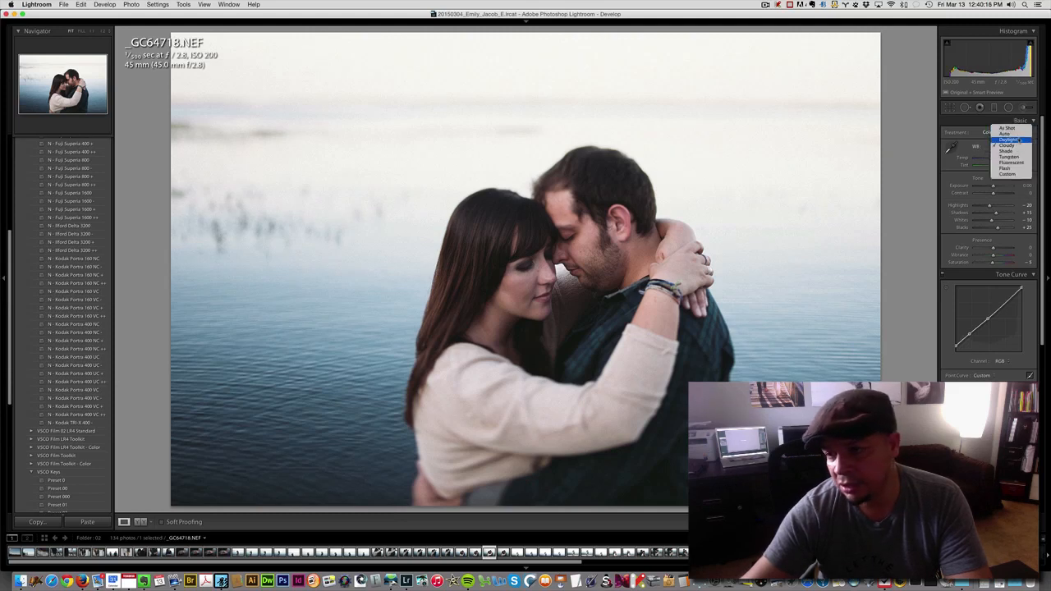
click(1011, 139)
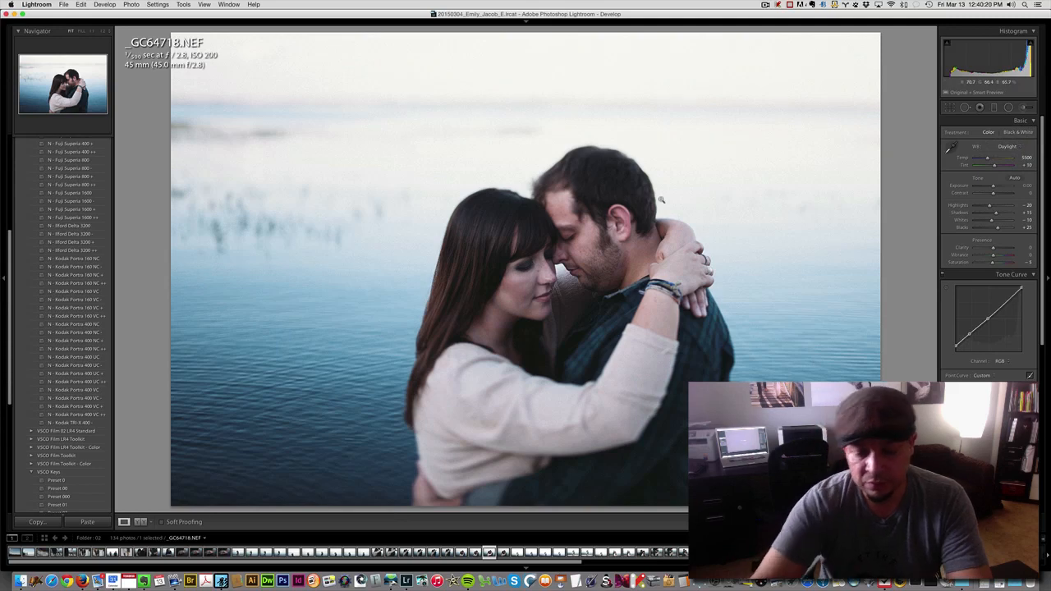
click(1015, 146)
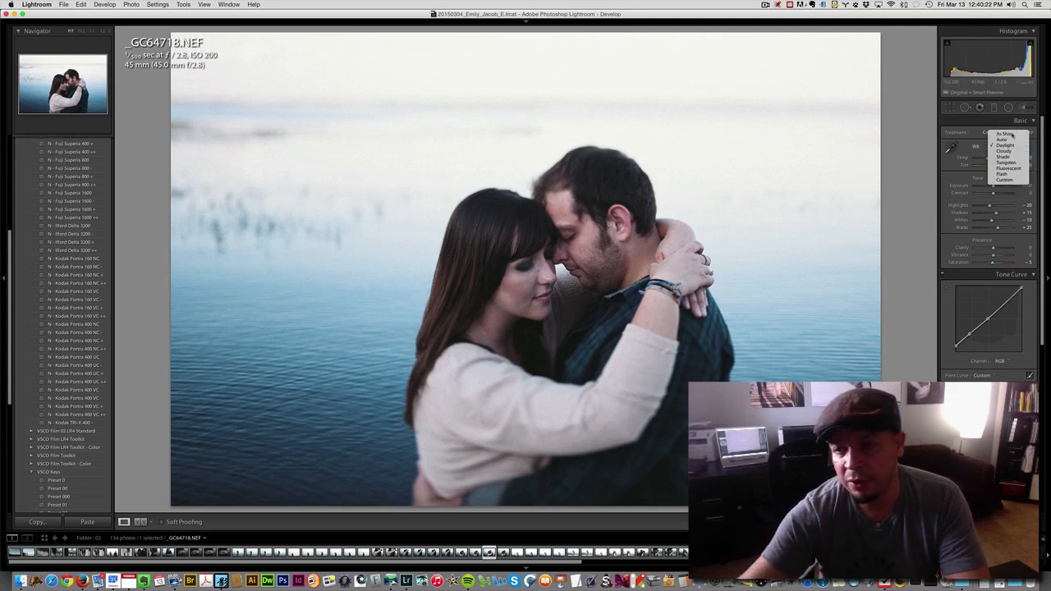
click(1003, 133)
Compare the Daylight, Cloudy and As Shot white balance by undoing and redoing the changes, ending on As Shot
key(super+z)
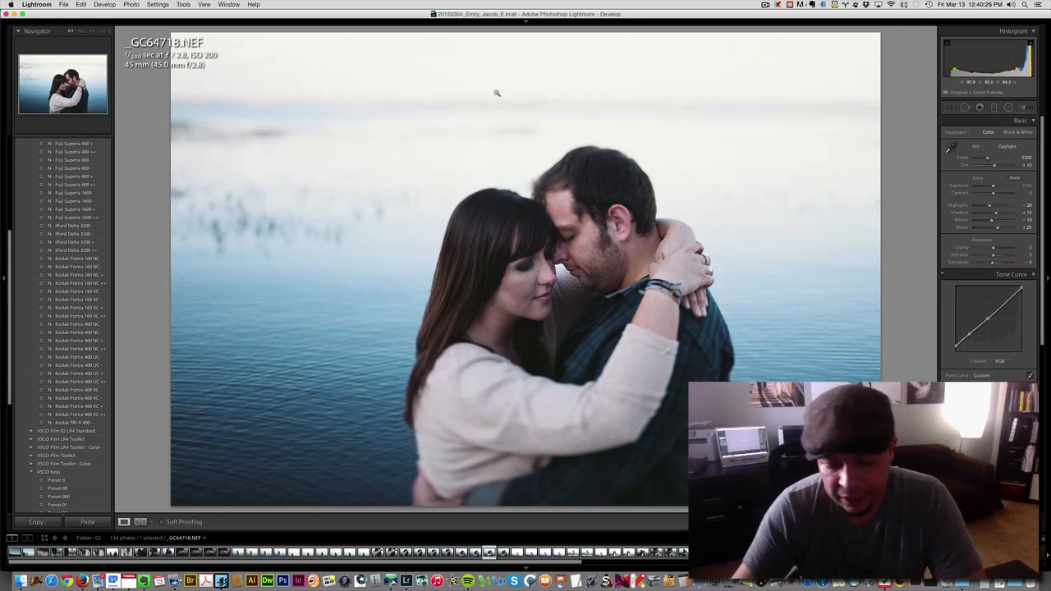
key(super+z)
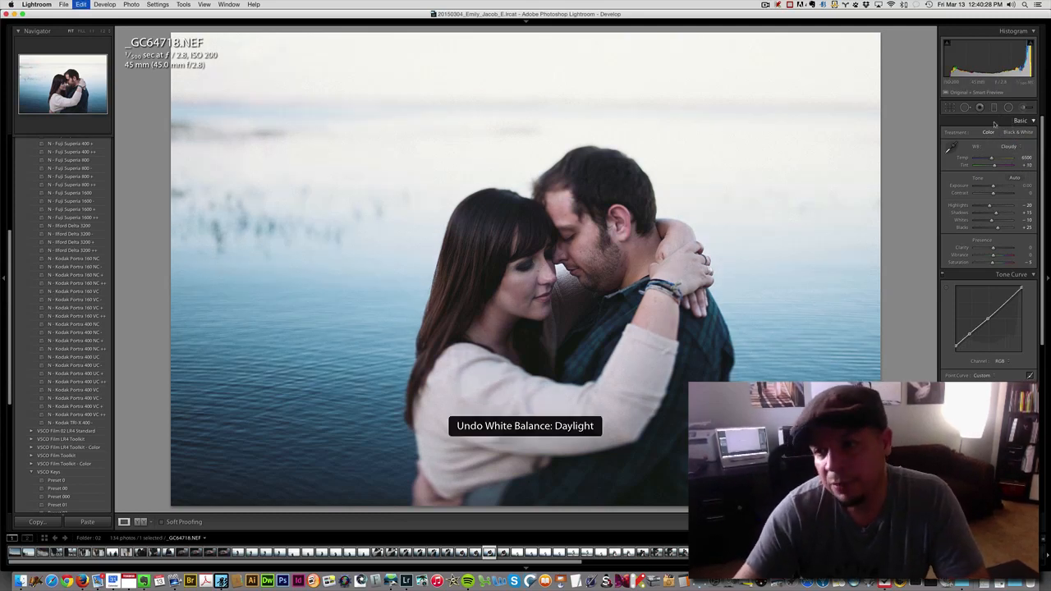
key(super+shift+z)
key(super+shift+z)
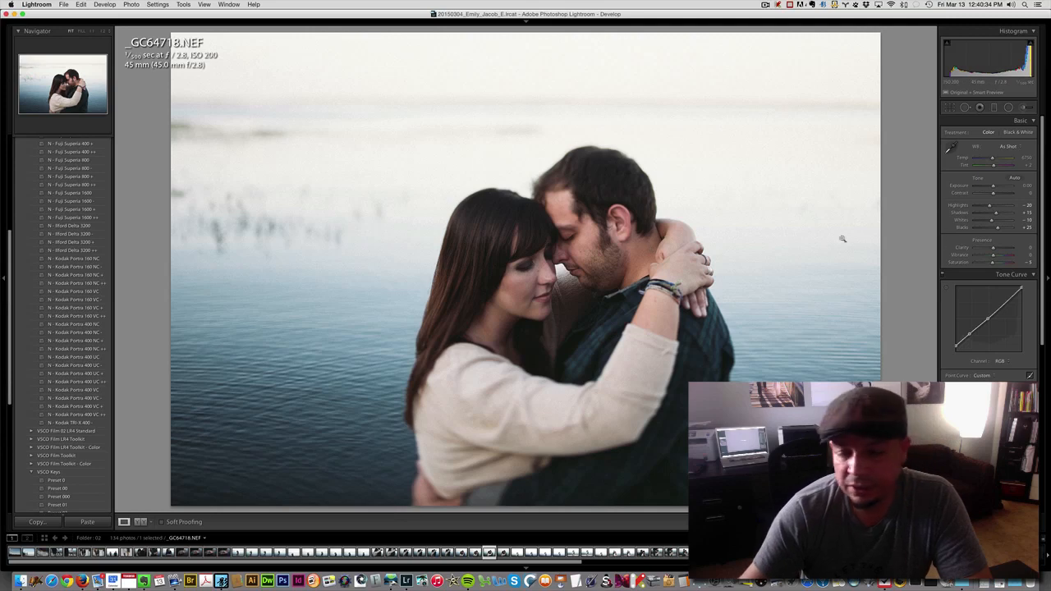
Expand the VSCO Film 01 LR4 Nikon presets and try N - Fuji 400H ++ and N - Kodak Portra 400 ++ on the photo
scroll(94, 241, up, 5)
scroll(82, 241, up, 2)
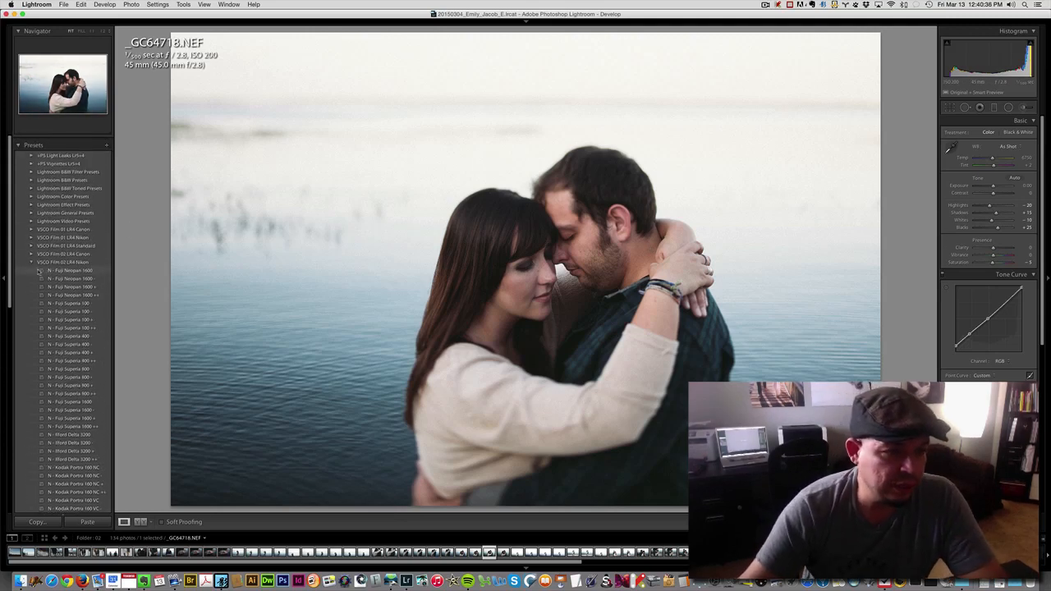
click(29, 232)
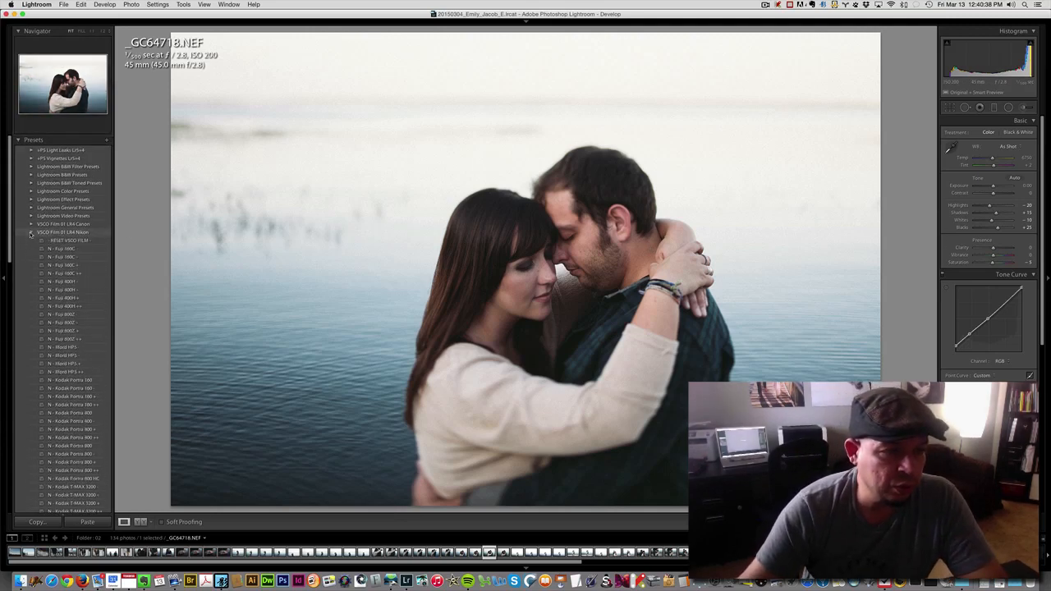
scroll(94, 225, down, 3)
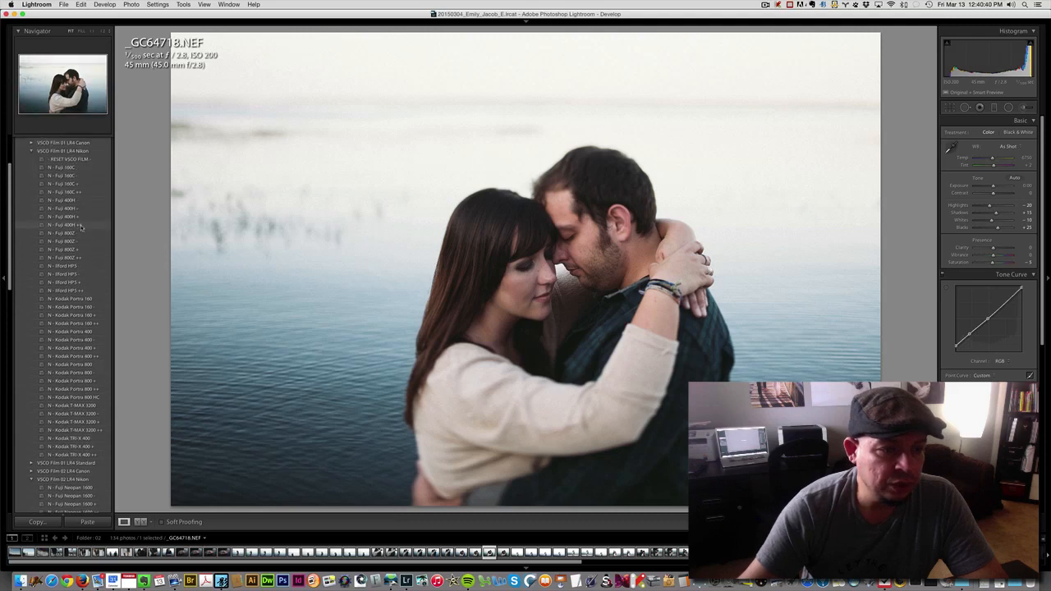
click(82, 226)
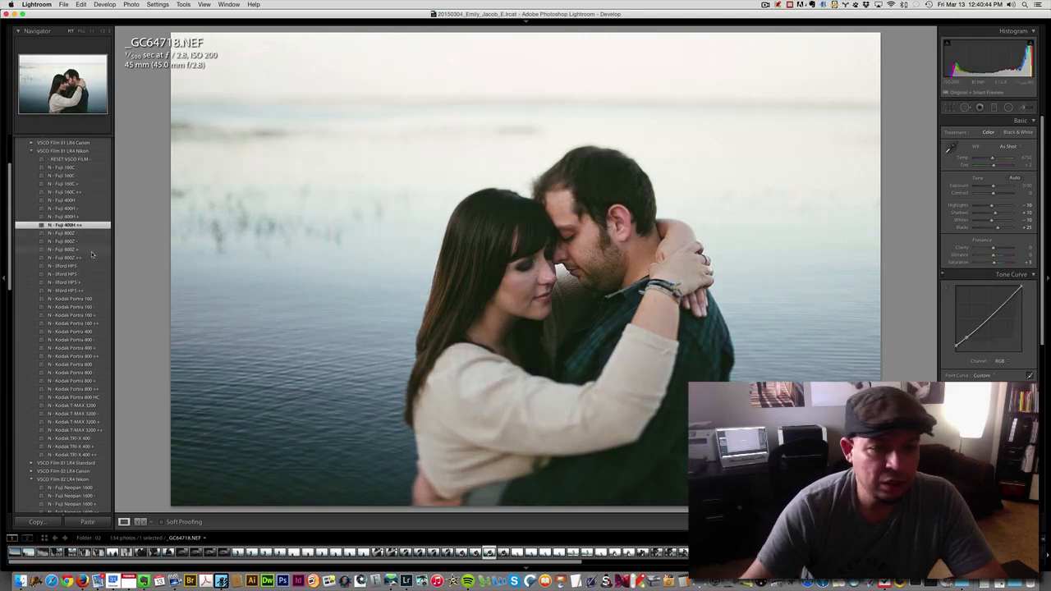
scroll(92, 255, down, 5)
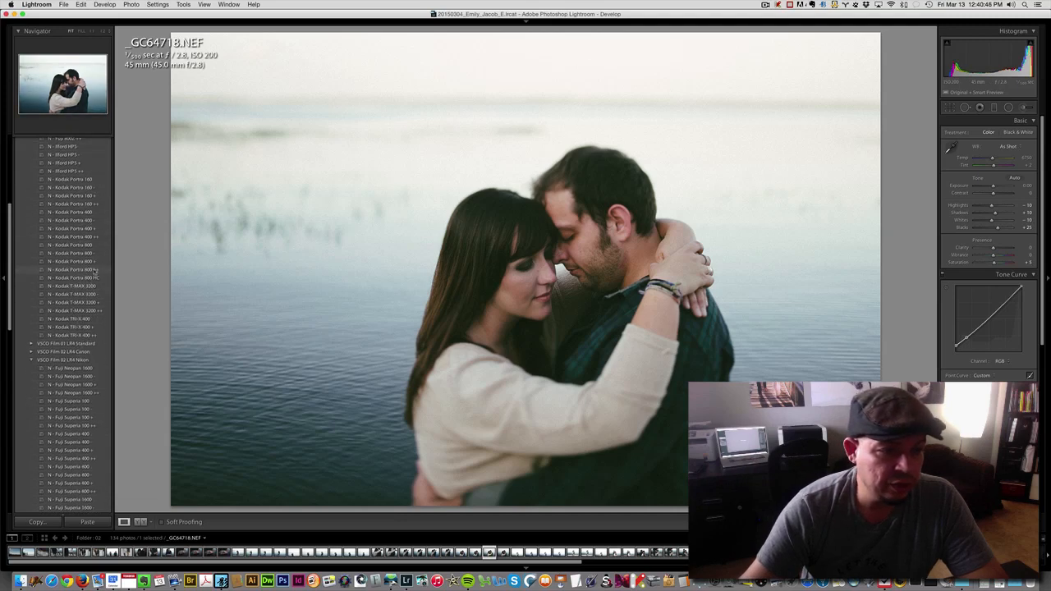
click(98, 238)
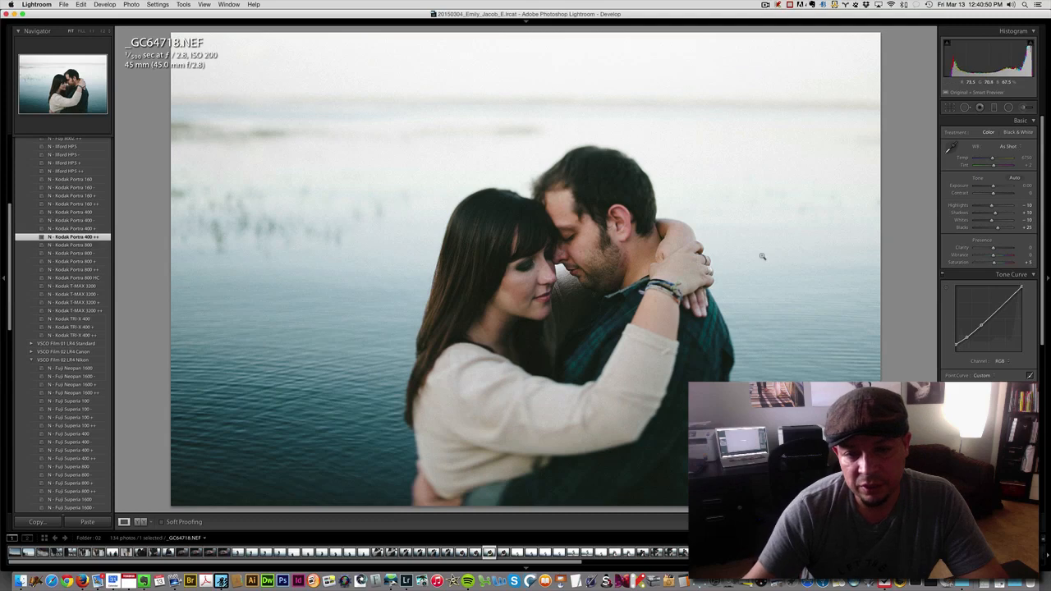
Compare the Kodak Portra 400 ++, Fuji 400H ++ and Kodak Portra 160 NC ++ looks by undoing and redoing the preset changes
click(213, 191)
key(super+z)
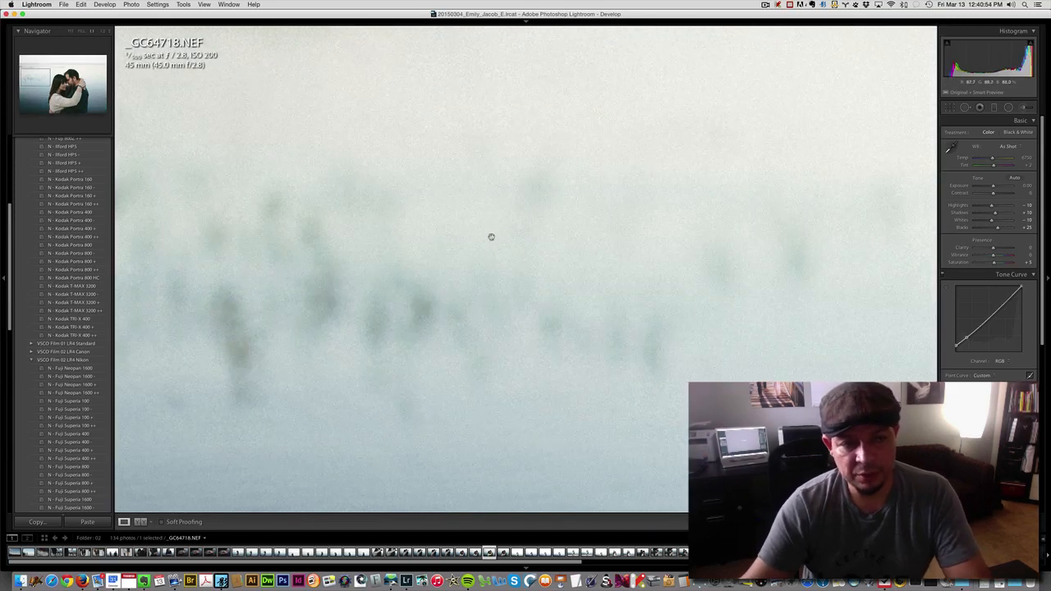
click(493, 237)
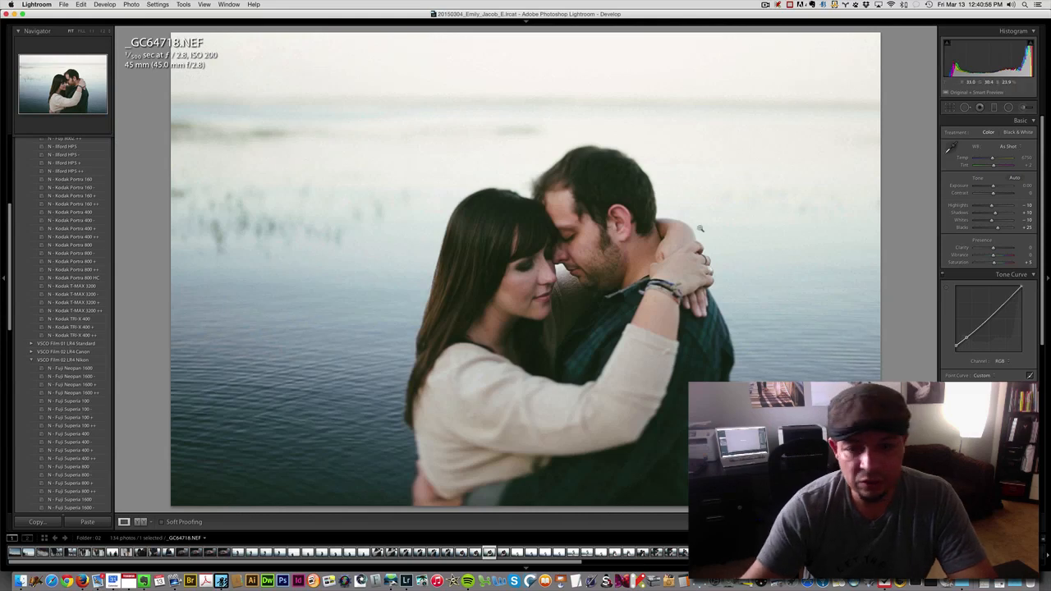
key(super+z)
key(super+shift+z)
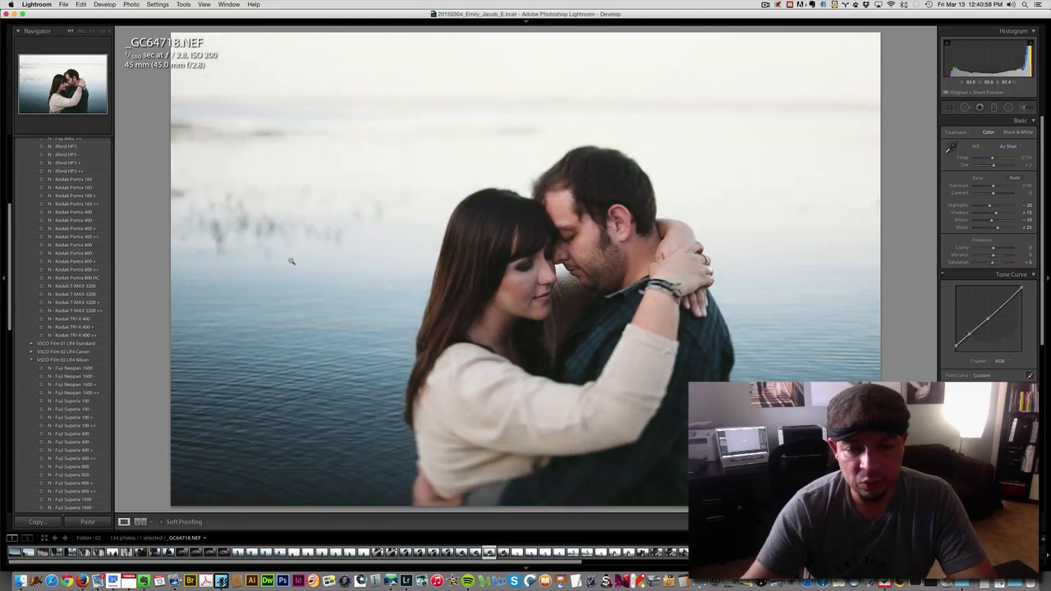
key(super+z)
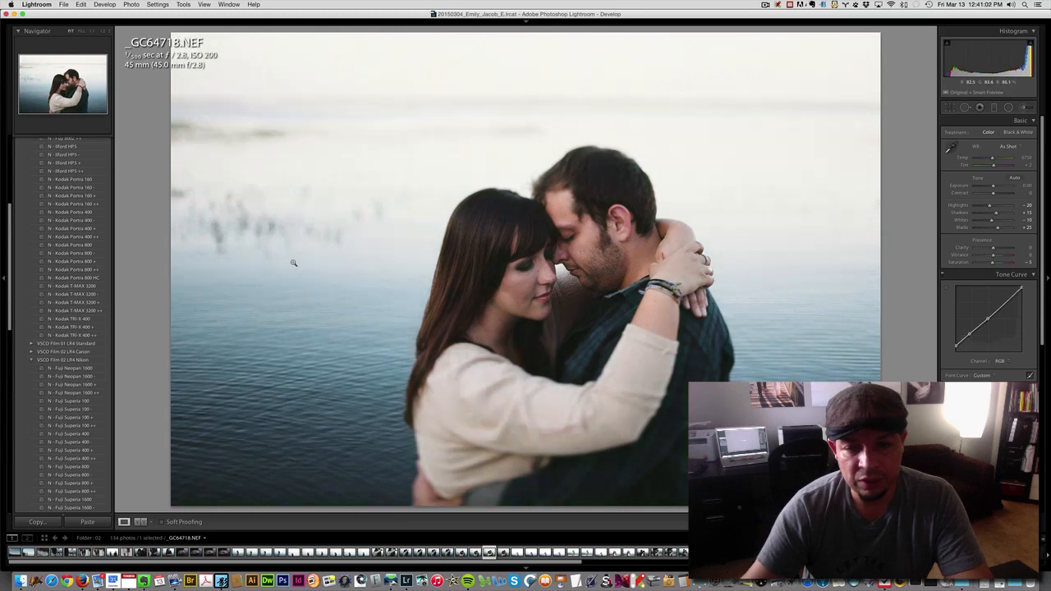
key(super+shift+z)
key(super+shift+z)
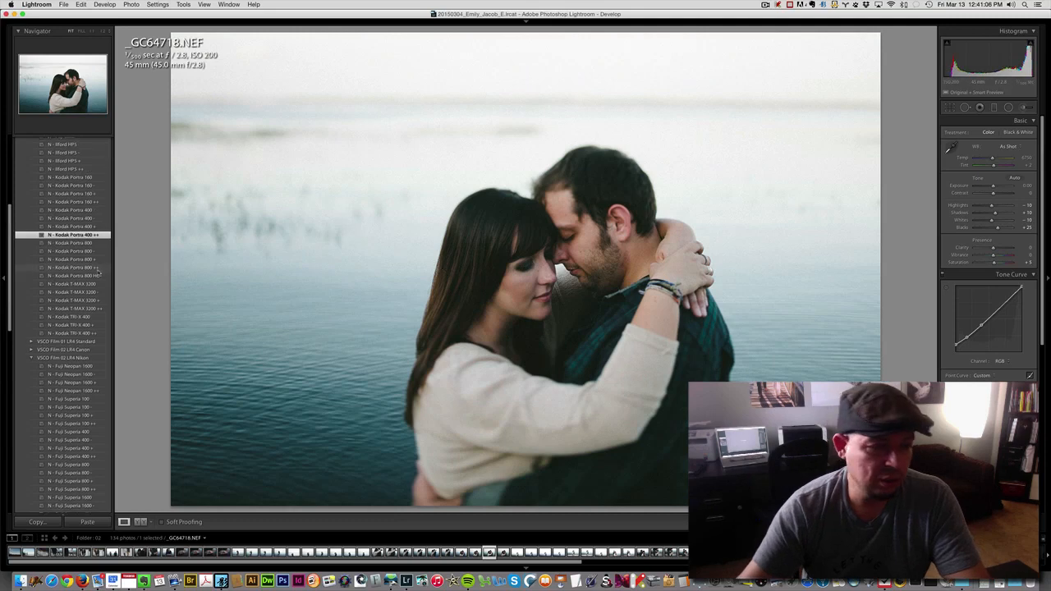
Apply the N - Kodak Portra 160 NC ++ preset from VSCO Film 02 LR4 Nikon and raise the exposure to +0.15
scroll(99, 271, down, 5)
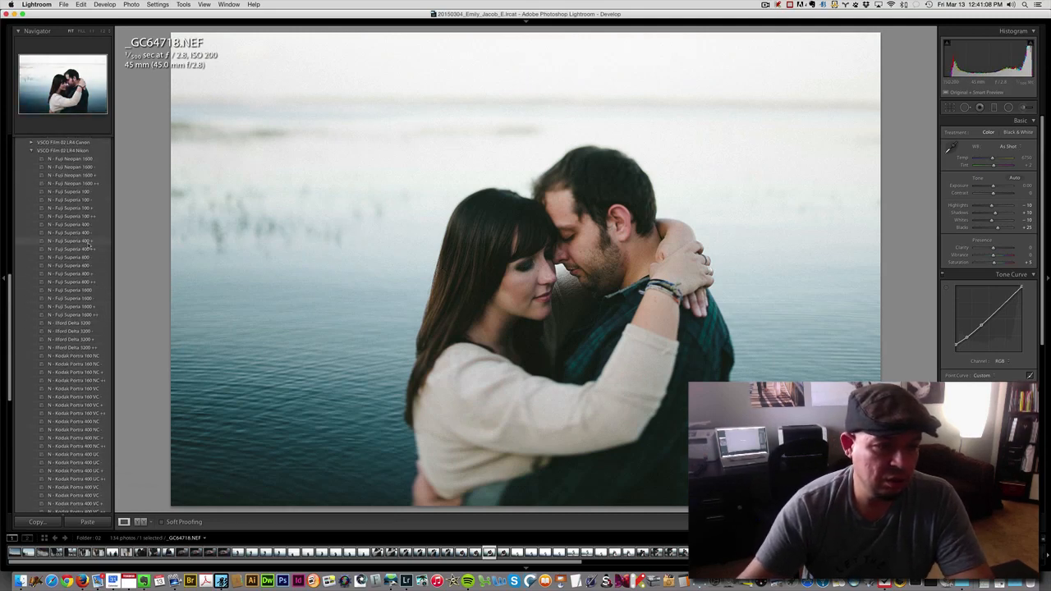
click(109, 382)
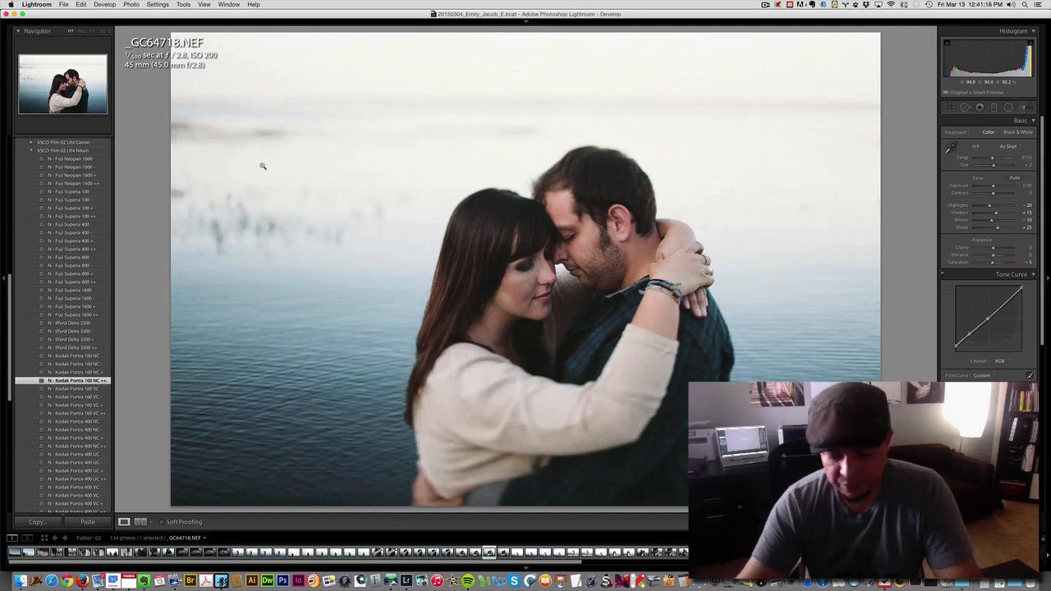
key(equal)
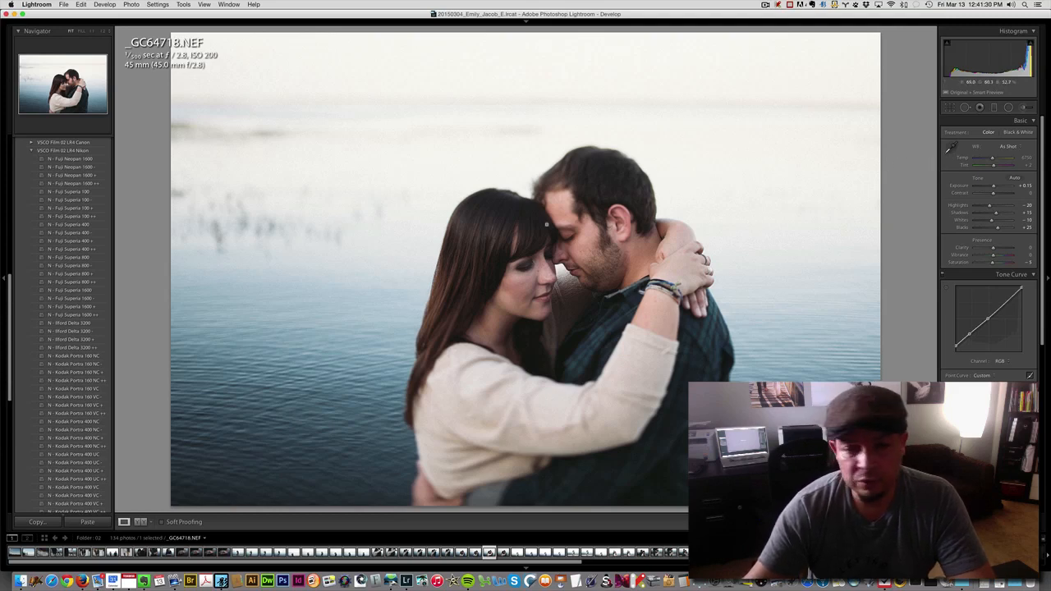
Collapse the VSCO Film 02 LR4 Nikon presets, expand the VSCO Film Toolkit and apply its Fade +++ preset to the photo
click(31, 151)
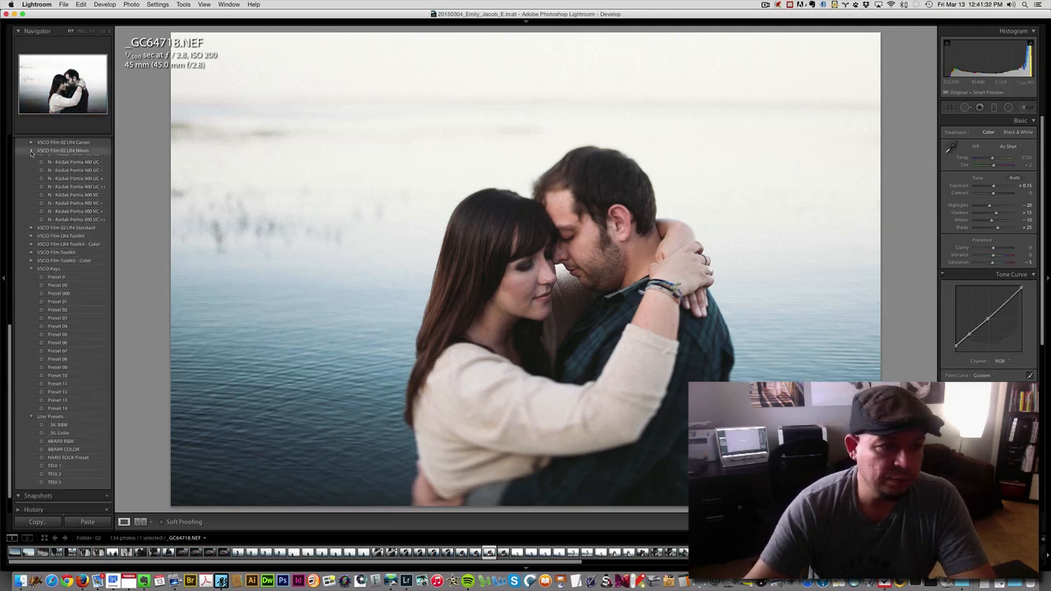
click(31, 151)
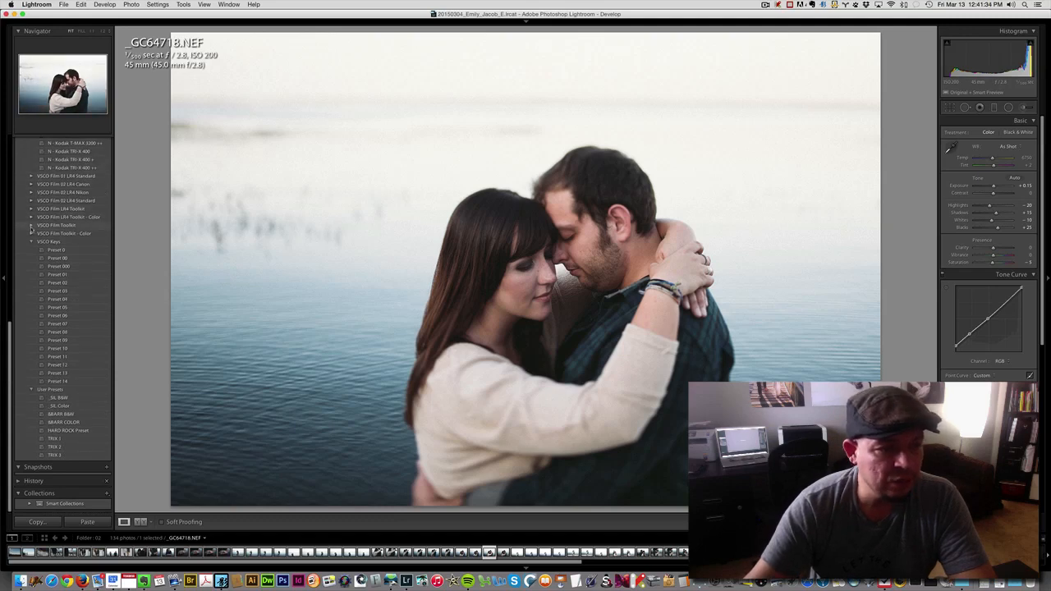
click(31, 226)
scroll(76, 218, down, 3)
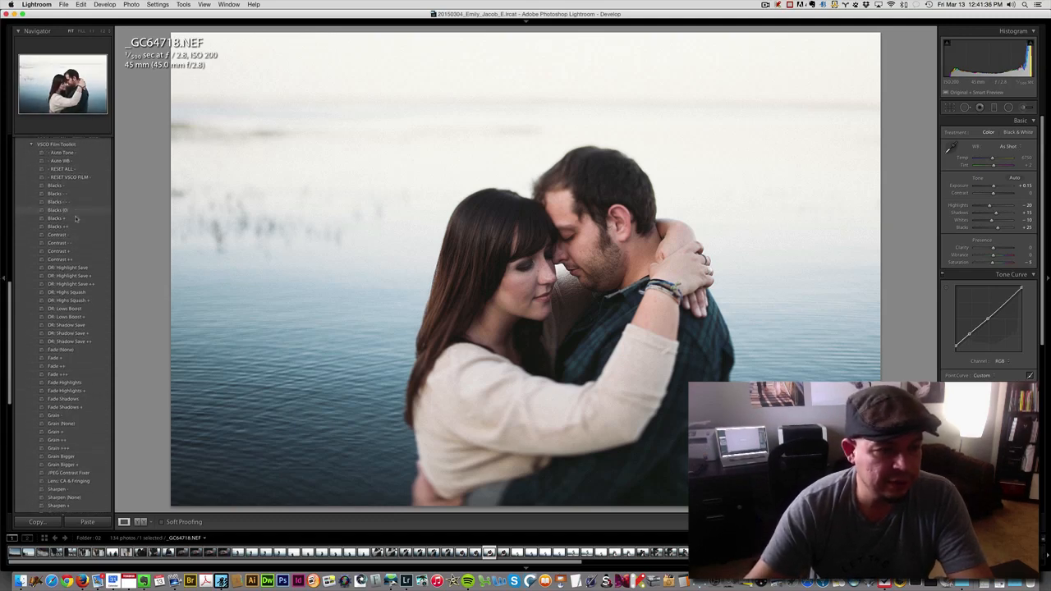
scroll(75, 218, down, 5)
click(63, 266)
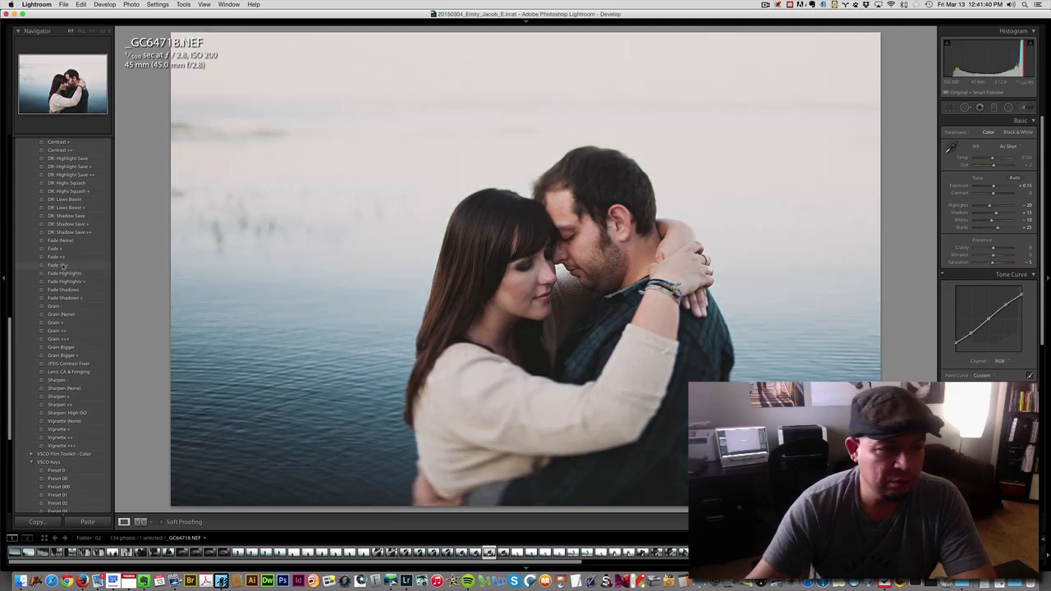
click(62, 266)
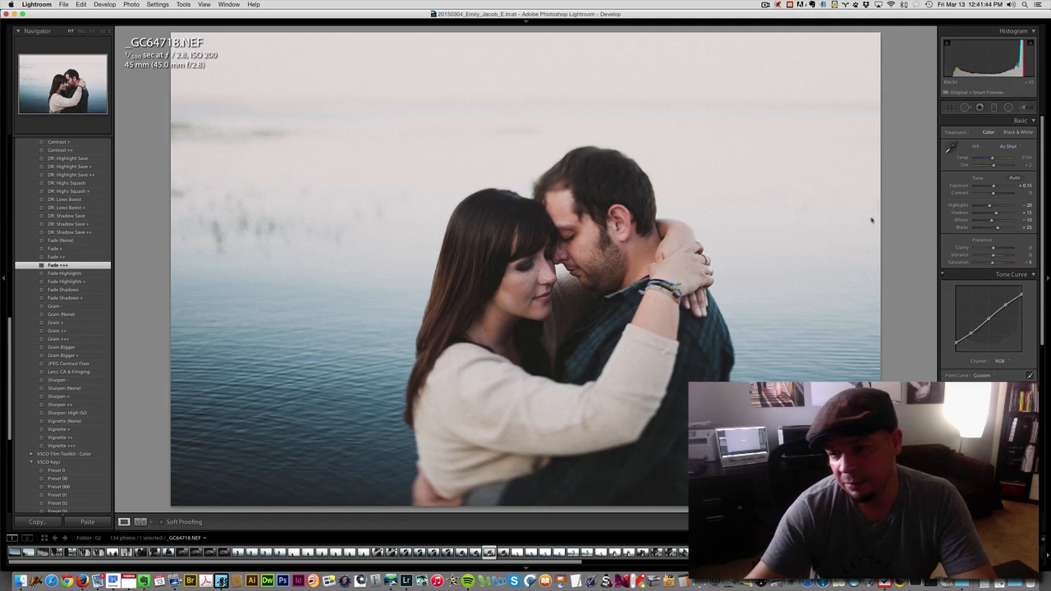
Compare the photo with and without the Fade +++ preset by undoing and redoing it, ending without the fade
key(super+z)
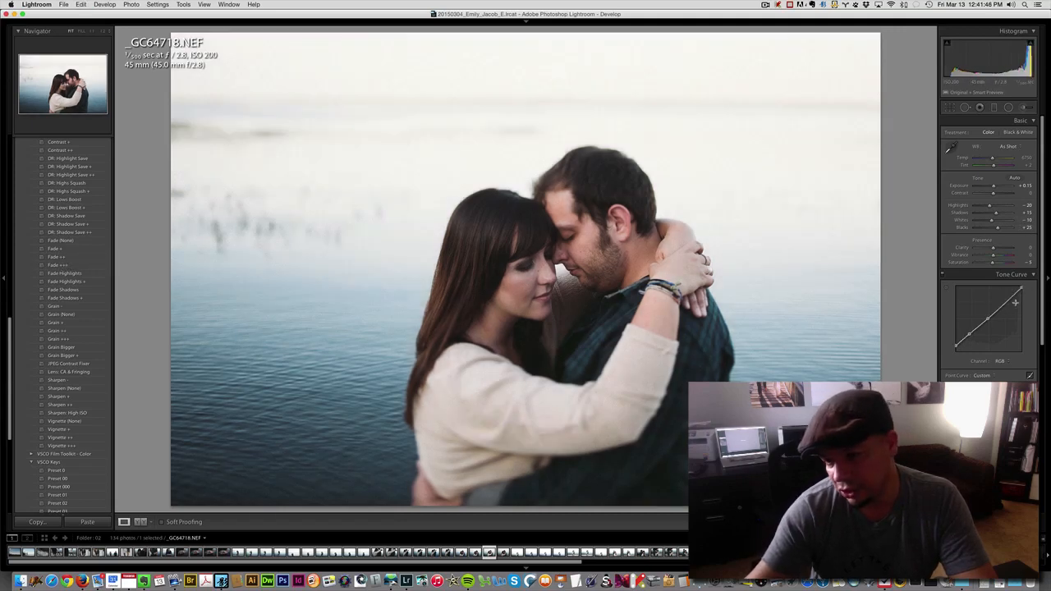
key(super+shift+z)
key(super+z)
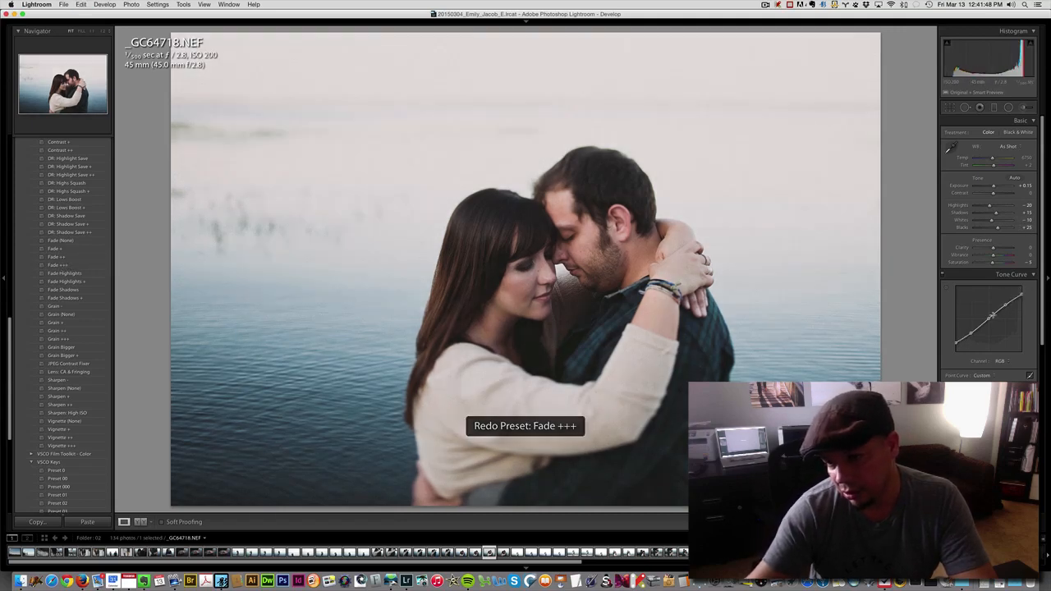
key(super+shift+z)
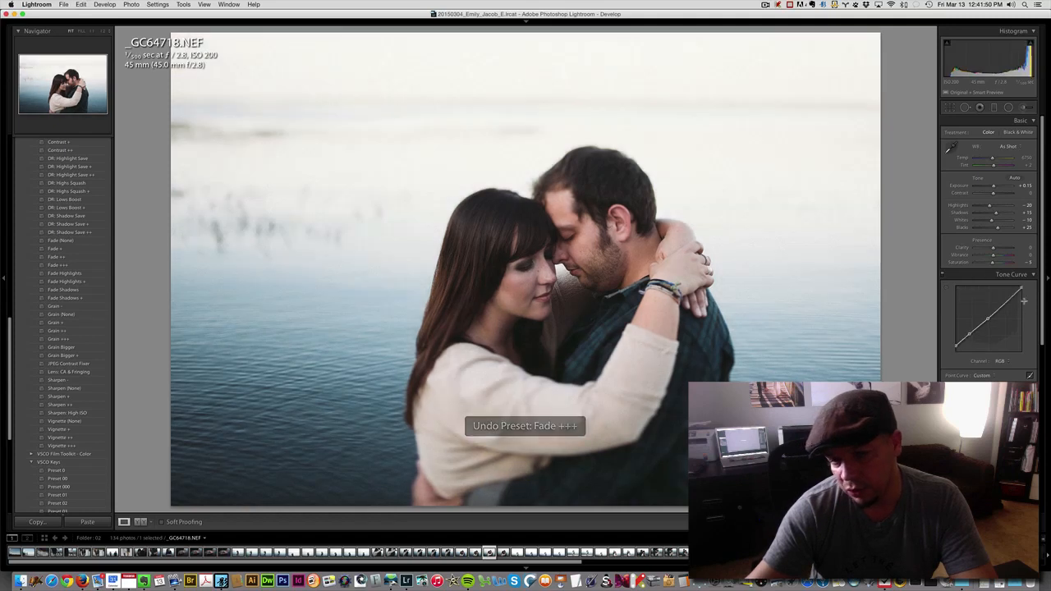
key(super+z)
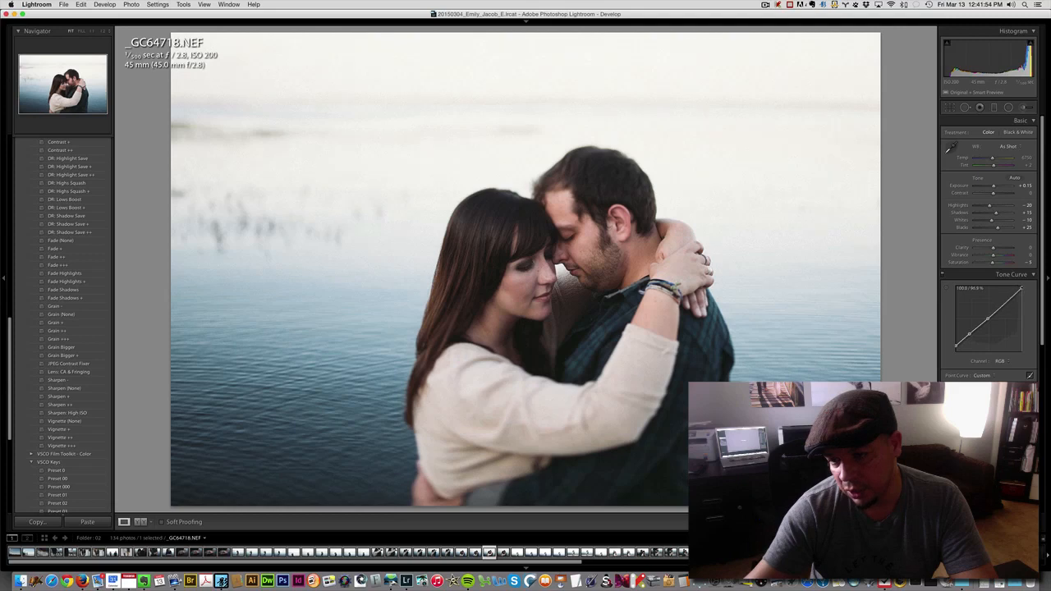
Fade the photo manually by lowering the tone curve's white end and raising its black end, compare it with Fade +++, and keep Fade +++
mouse_move(1020, 288)
mouse_down()
mouse_move(1020, 316)
mouse_move(1023, 298)
mouse_up()
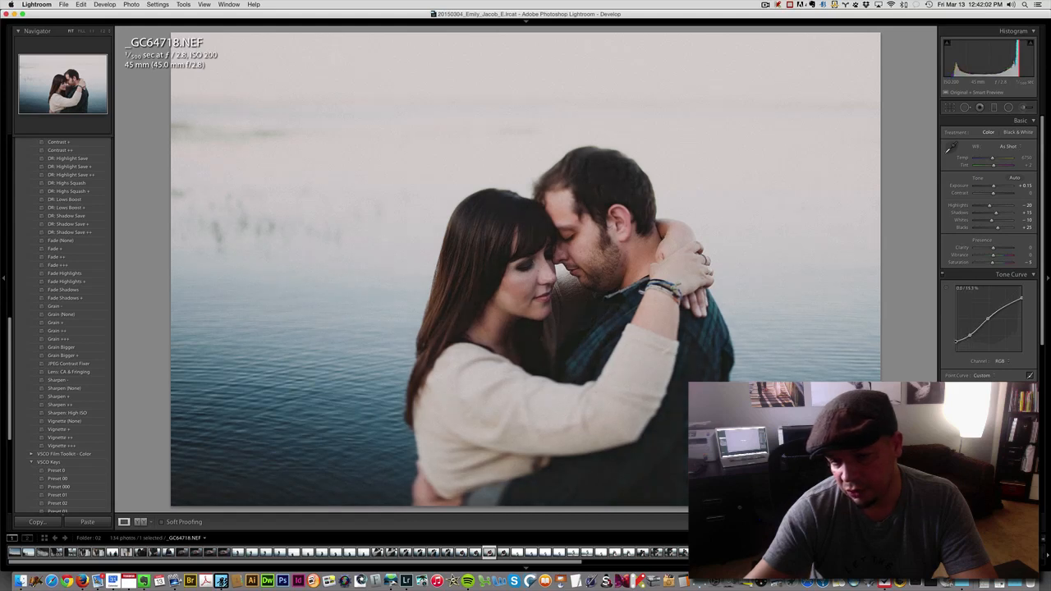
click(61, 264)
key(super+z)
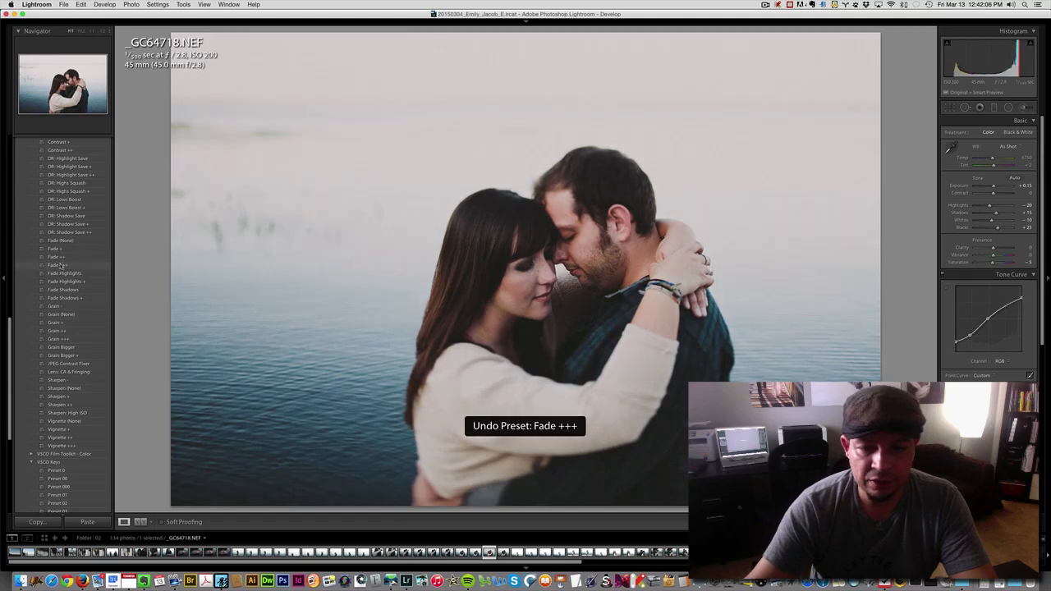
click(60, 265)
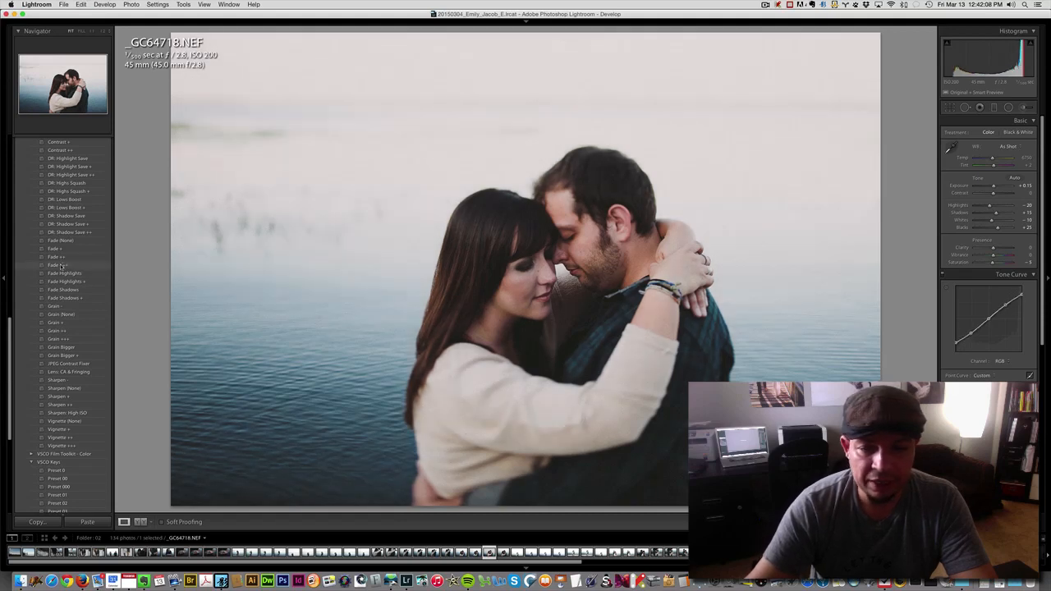
key(super+z)
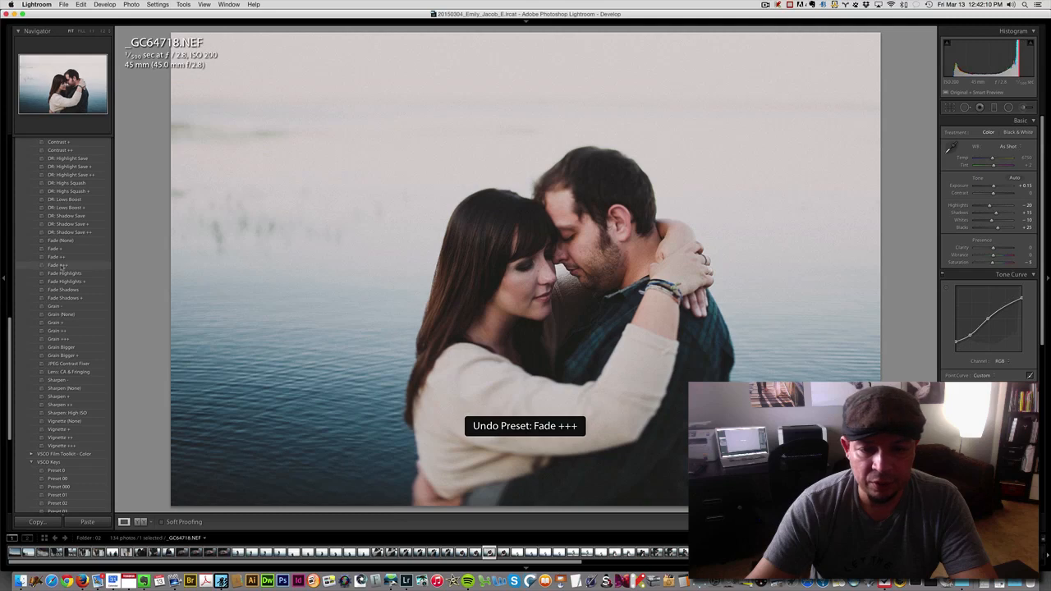
click(60, 265)
key(super+z)
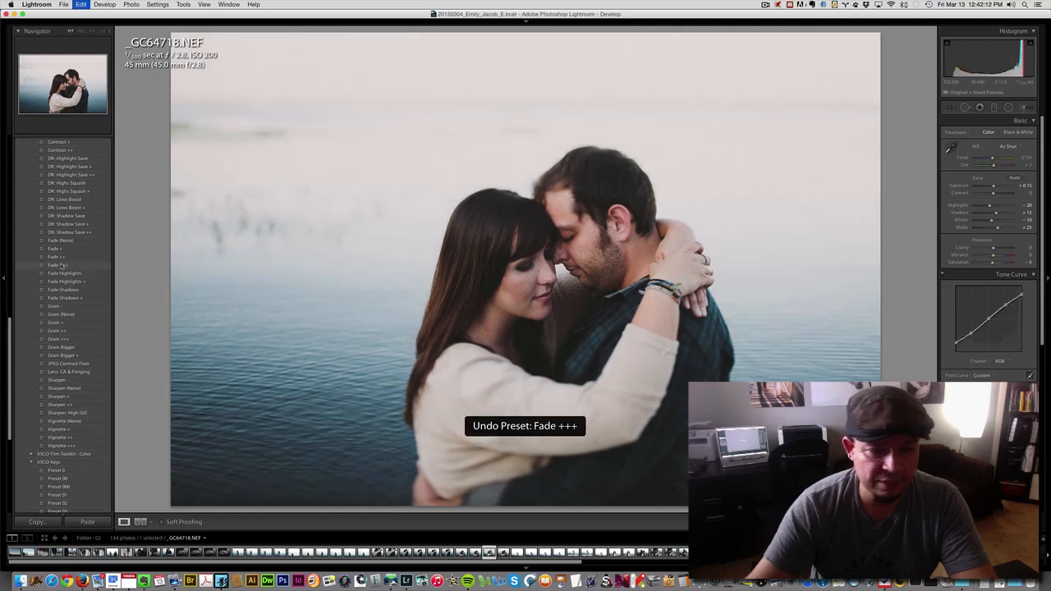
click(60, 265)
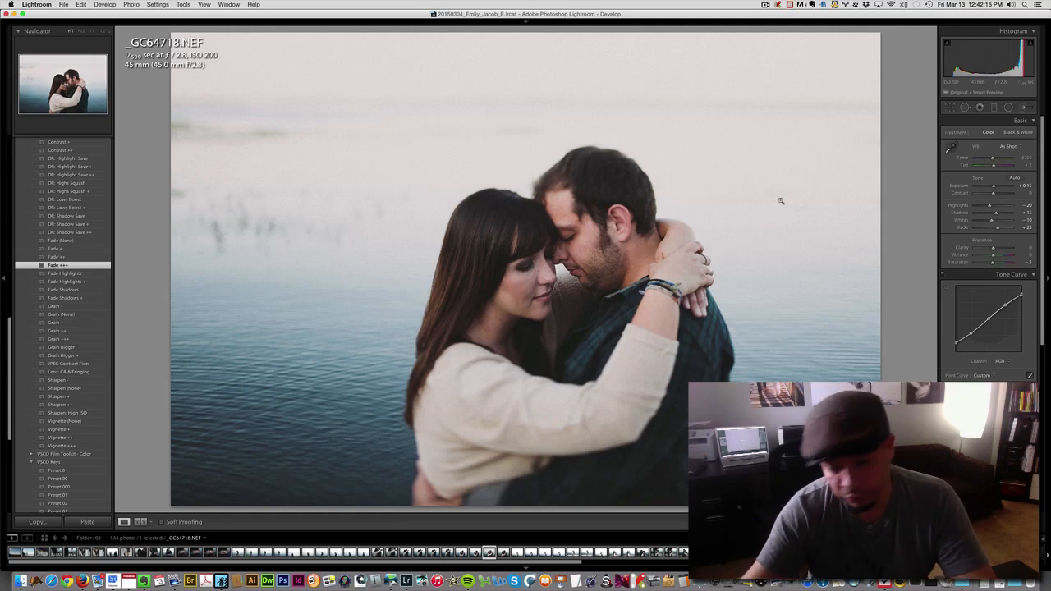
Apply the DR: Highs Squash + preset to the photo and undo the trial tonal changes made on top of it
scroll(72, 266, up, 5)
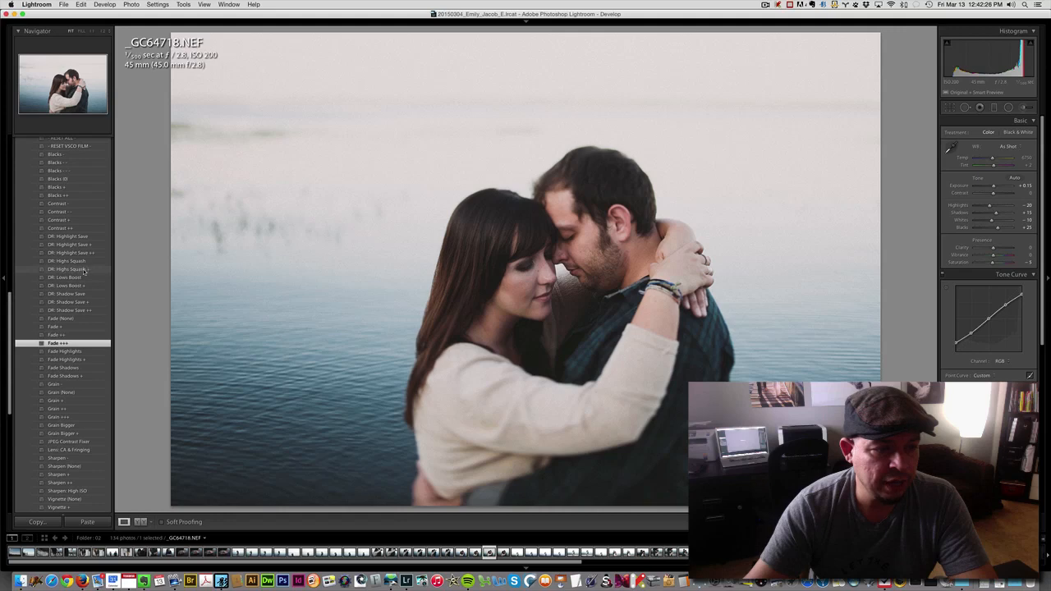
click(83, 269)
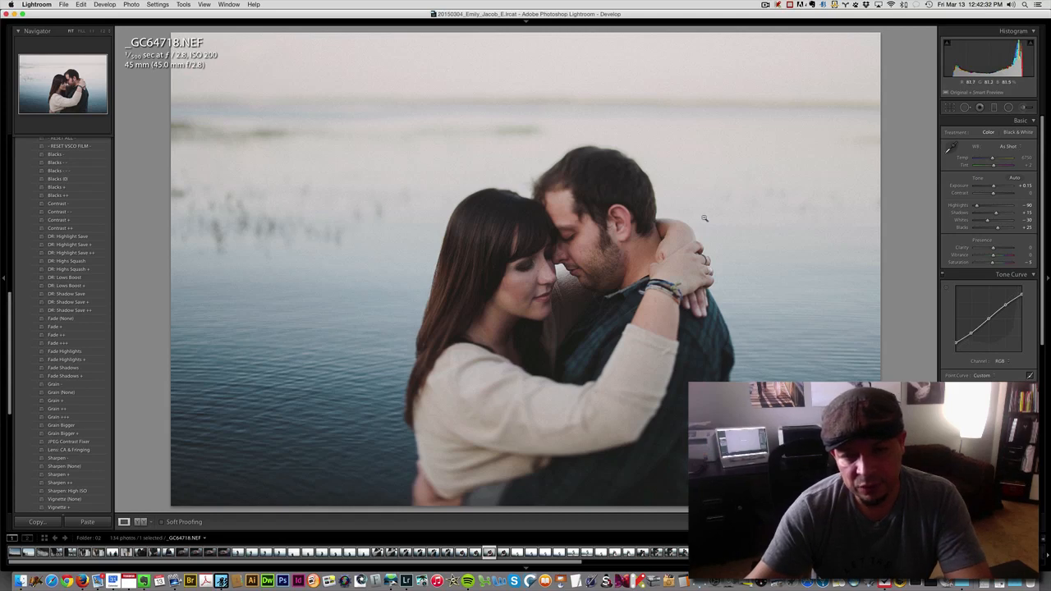
key(super+z)
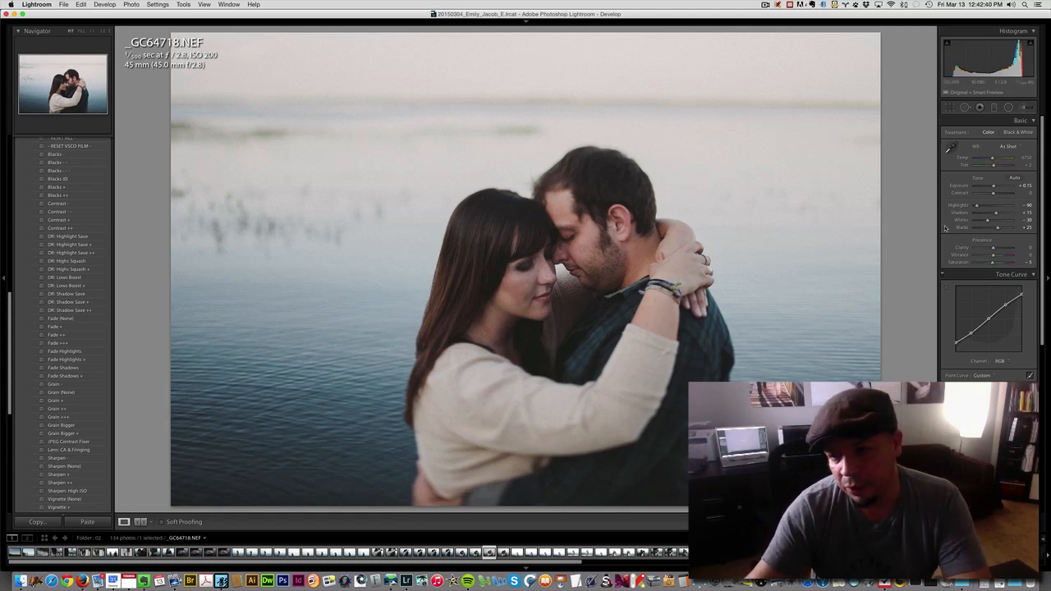
key(super+z)
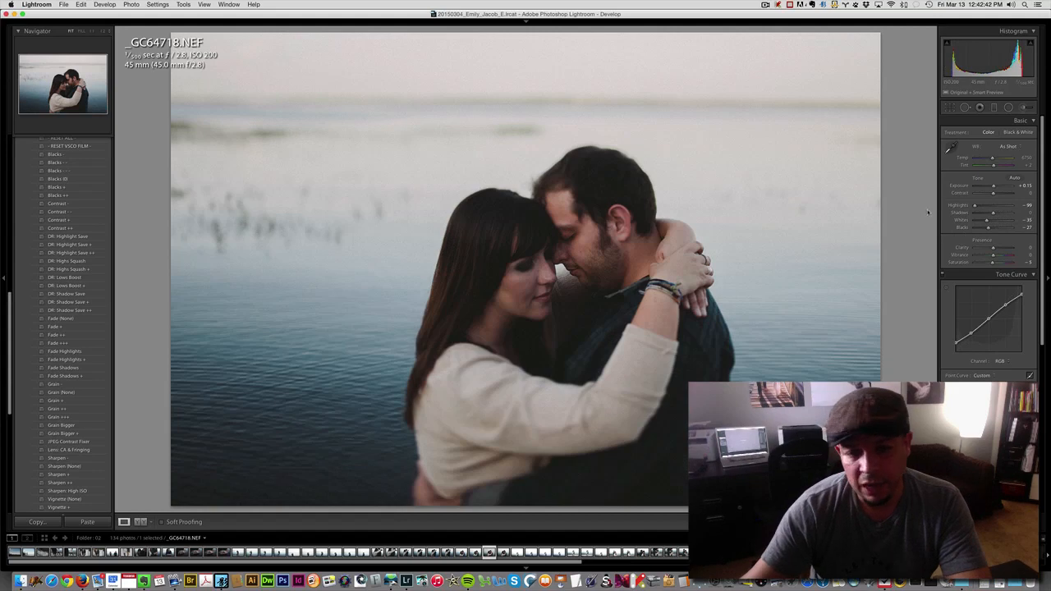
key(super+z)
Set the Highlights to -61, then try strongly raised Shadows and undo the Shadows change
drag(990, 206, 1012, 216)
key(super+z)
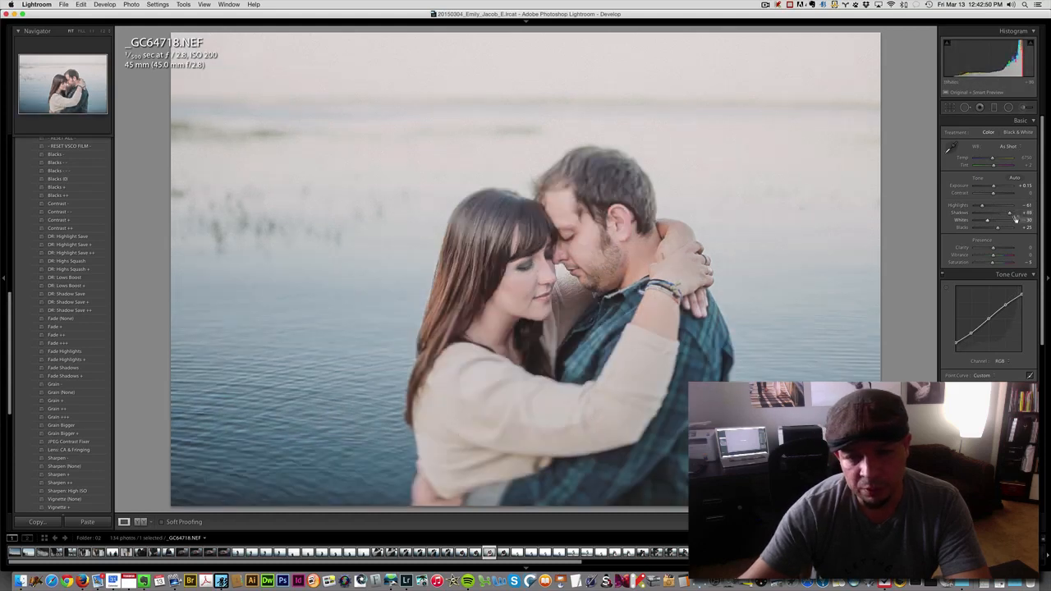
key(super+z)
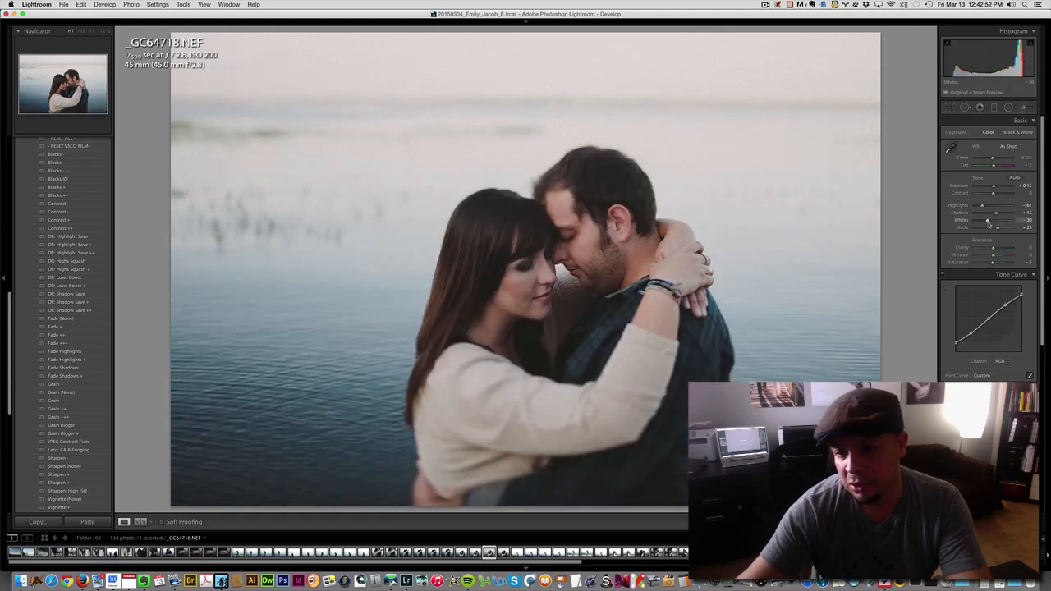
Set the Whites to +64, then try Highlights at +75 and Whites at +100 and undo both trials
drag(994, 224, 1005, 206)
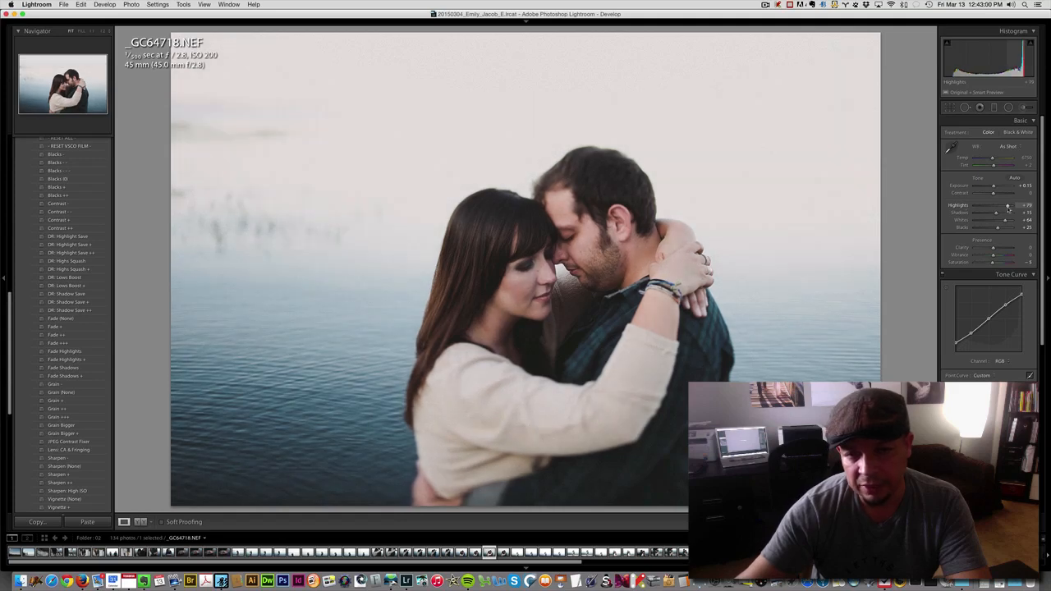
key(super+z)
mouse_move(1005, 221)
mouse_down()
mouse_move(975, 228)
mouse_move(1007, 227)
mouse_up()
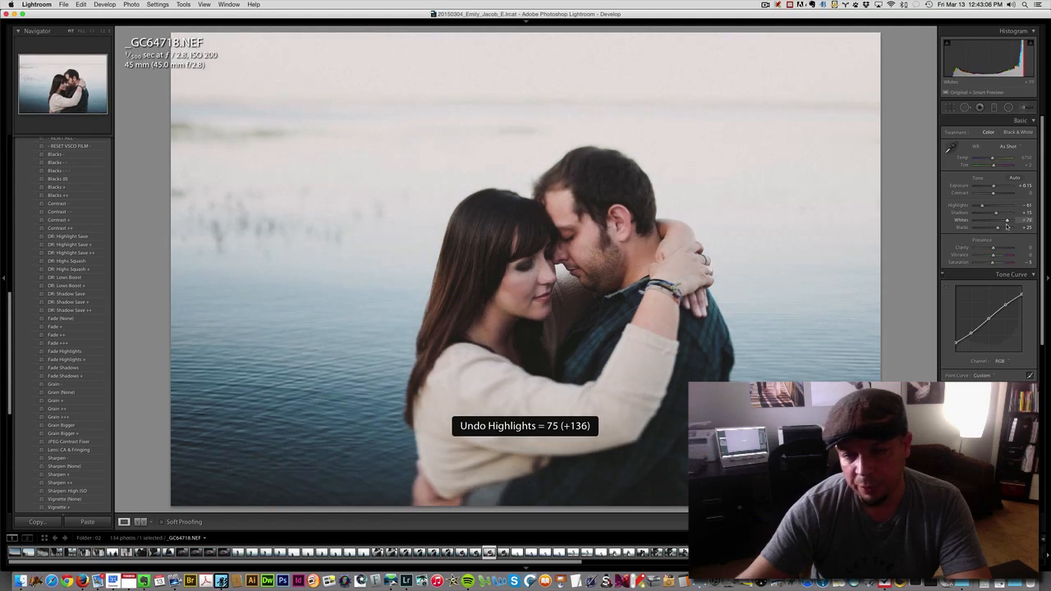
mouse_move(1007, 227)
mouse_down()
mouse_move(977, 227)
mouse_move(1015, 228)
mouse_up()
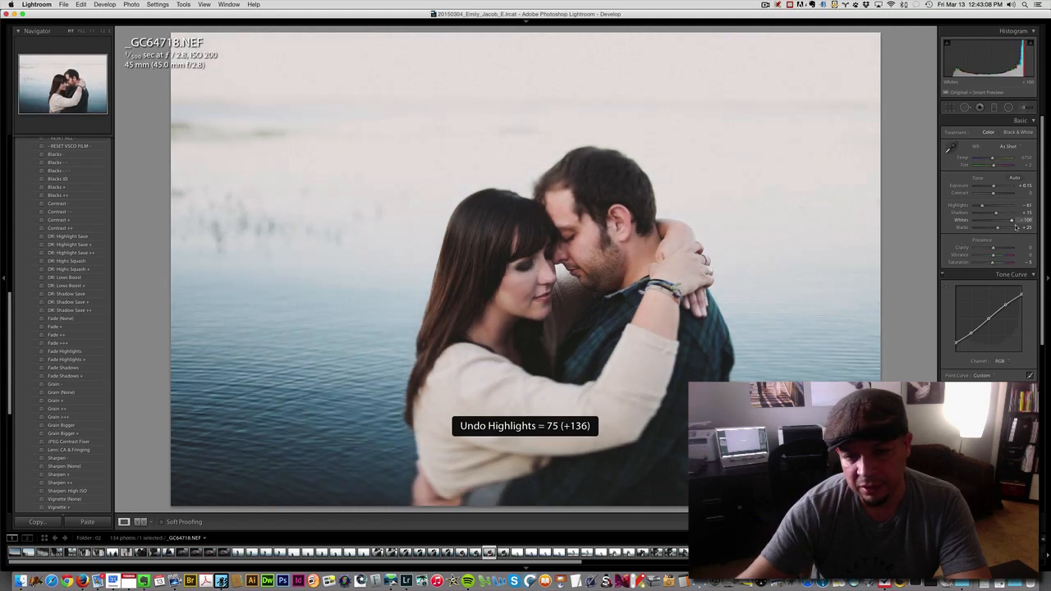
key(ctrl+z)
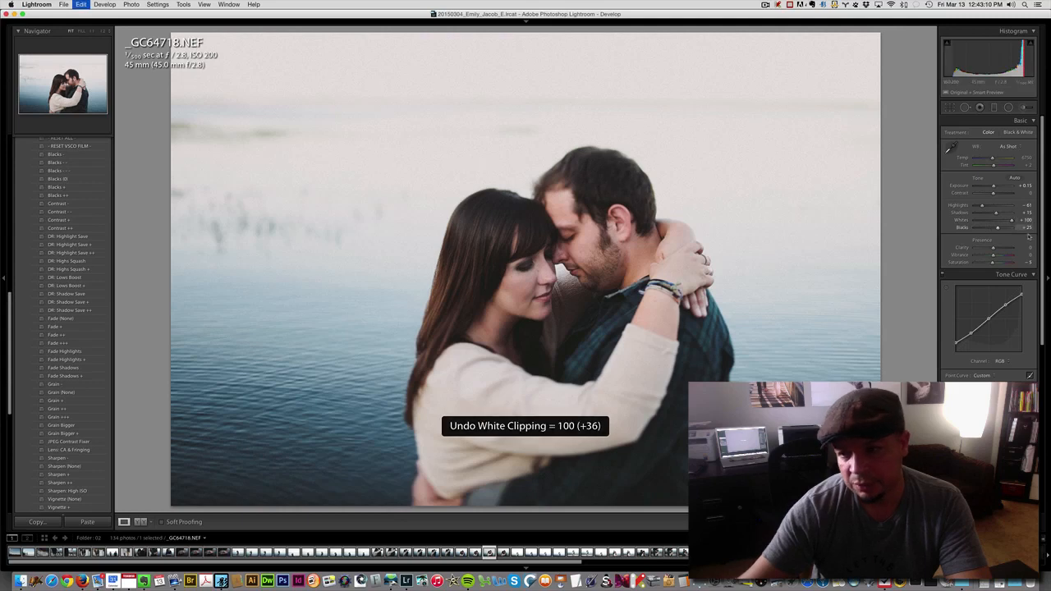
Try Blacks at +56 and -33, raised Contrast up to +100 and a Saturation reset, undoing each trial change
mouse_move(997, 230)
mouse_down()
mouse_move(983, 233)
mouse_move(1002, 233)
mouse_up()
key(ctrl+z)
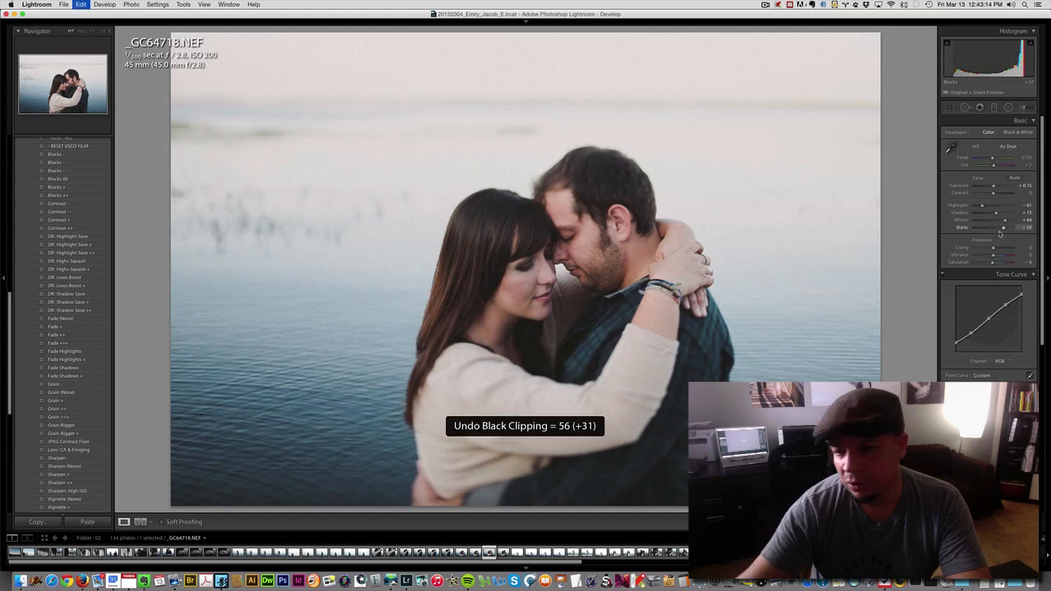
mouse_move(995, 194)
mouse_down()
mouse_move(1010, 198)
mouse_move(985, 198)
mouse_move(1013, 200)
mouse_up()
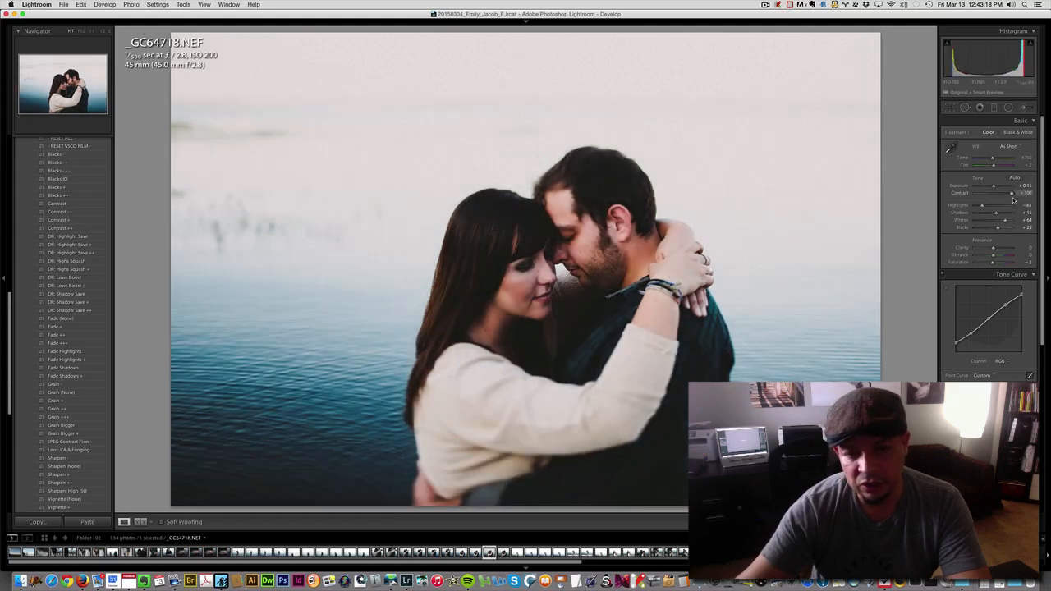
key(ctrl+z)
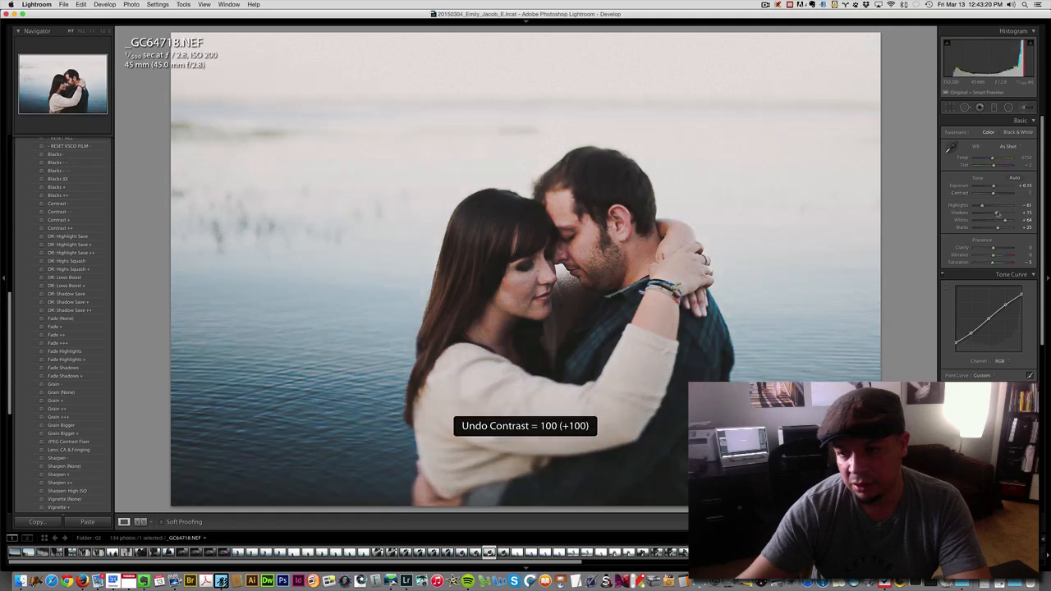
drag(998, 227, 988, 231)
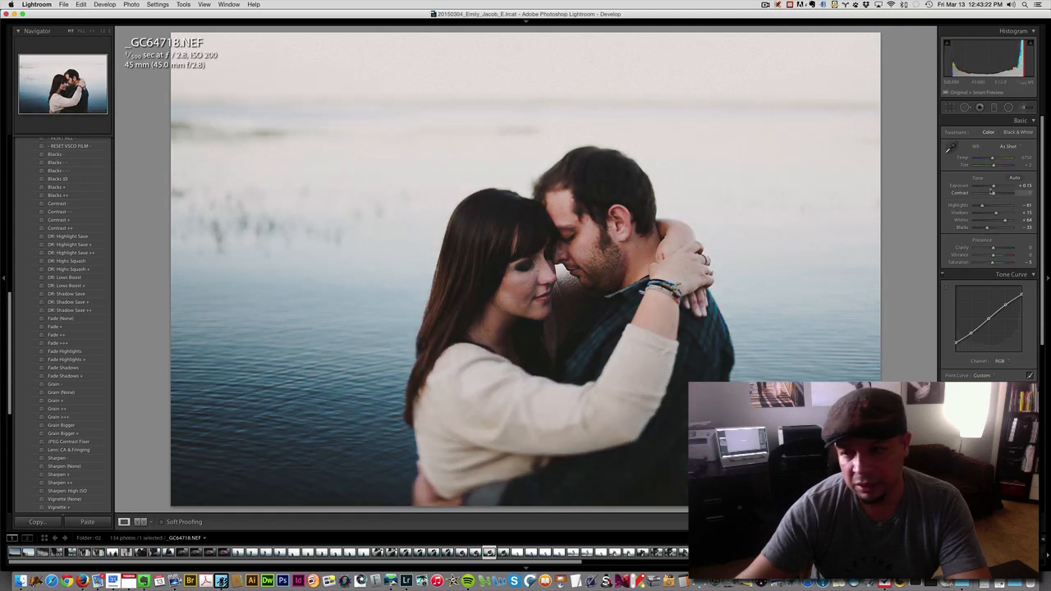
key(ctrl+z)
drag(996, 195, 1006, 194)
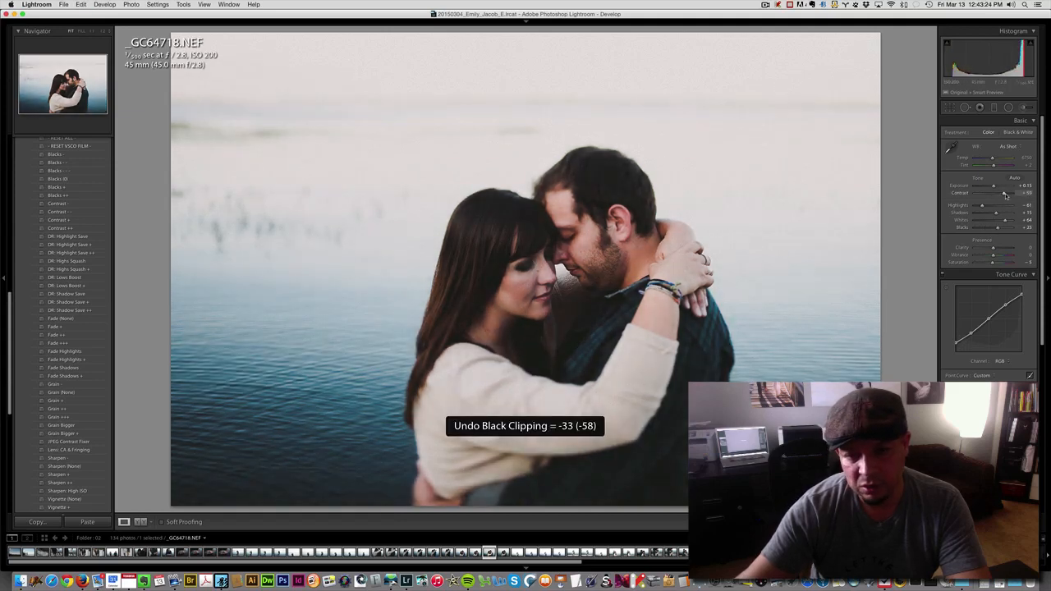
key(ctrl+z)
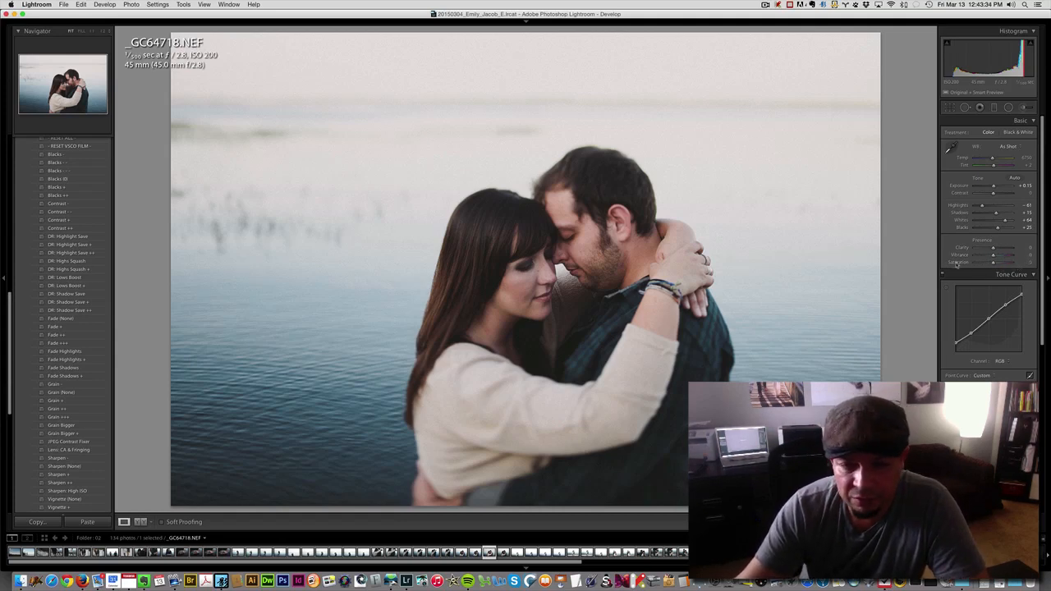
key(super+z)
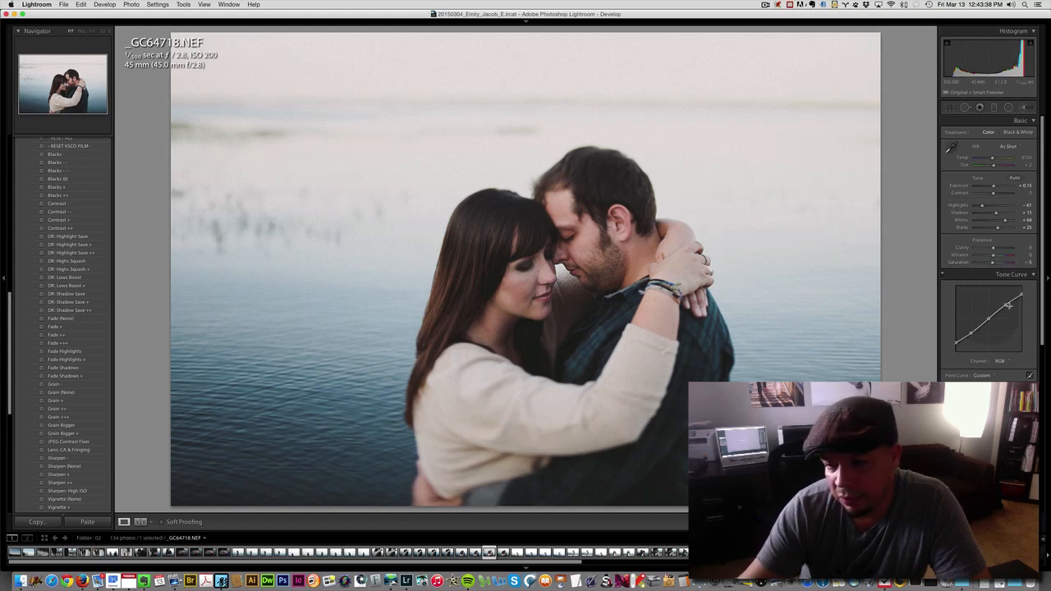
Lower the white end of the RGB tone curve further and remove the curve's upper highlight point for a stronger fade
drag(1021, 293, 1026, 305)
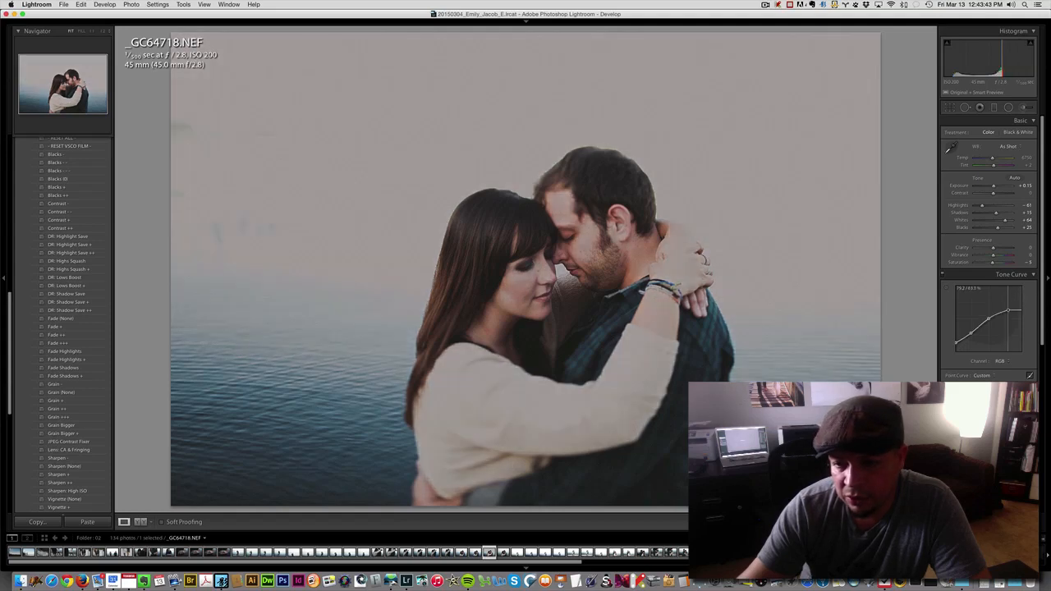
drag(1006, 304, 847, 318)
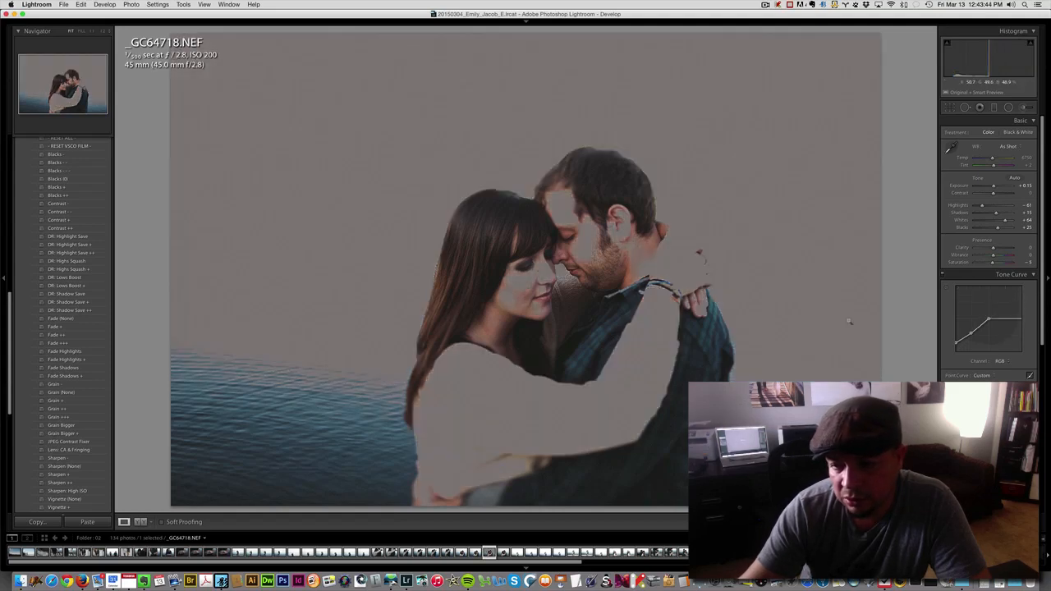
drag(1020, 318, 1021, 306)
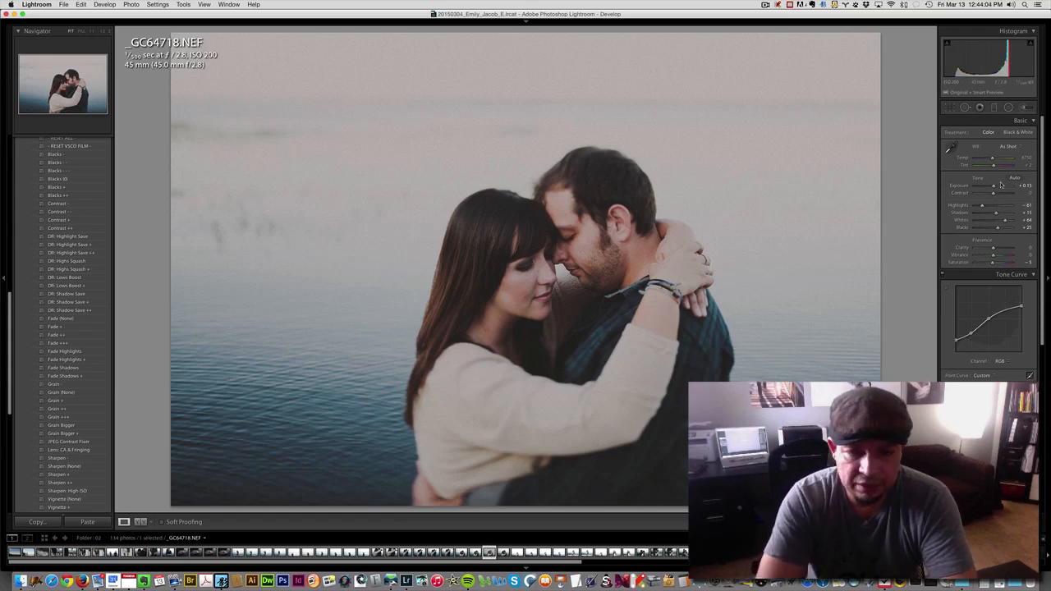
Restore the Preset 05 tone values, Highlights -28 and Whites +45, and try Exposure at +0.30 before undoing that exposure change
key(Up)
key(Up)
key(Up)
key(super+z)
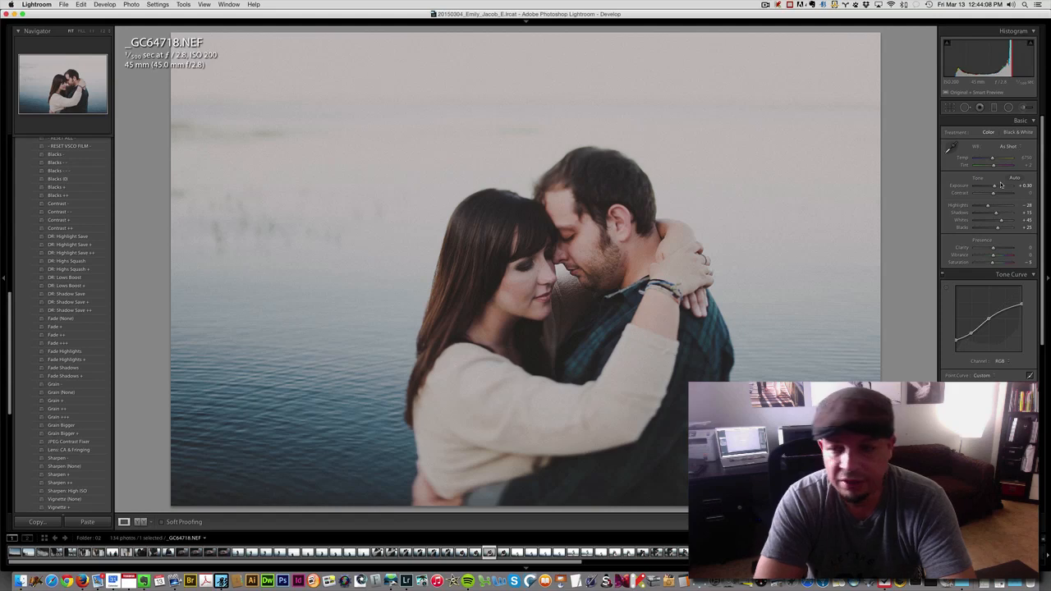
key(super+z)
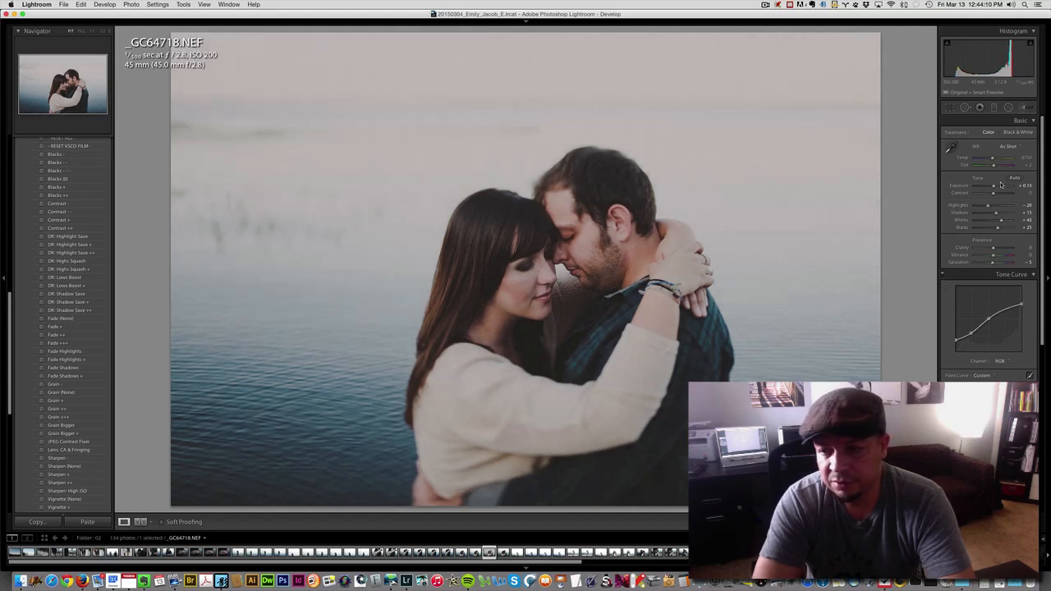
Compare the preset version with the earlier manual tone edits by undoing and redoing the preset, and review the remaining develop settings
key(super+z)
key(super+z)
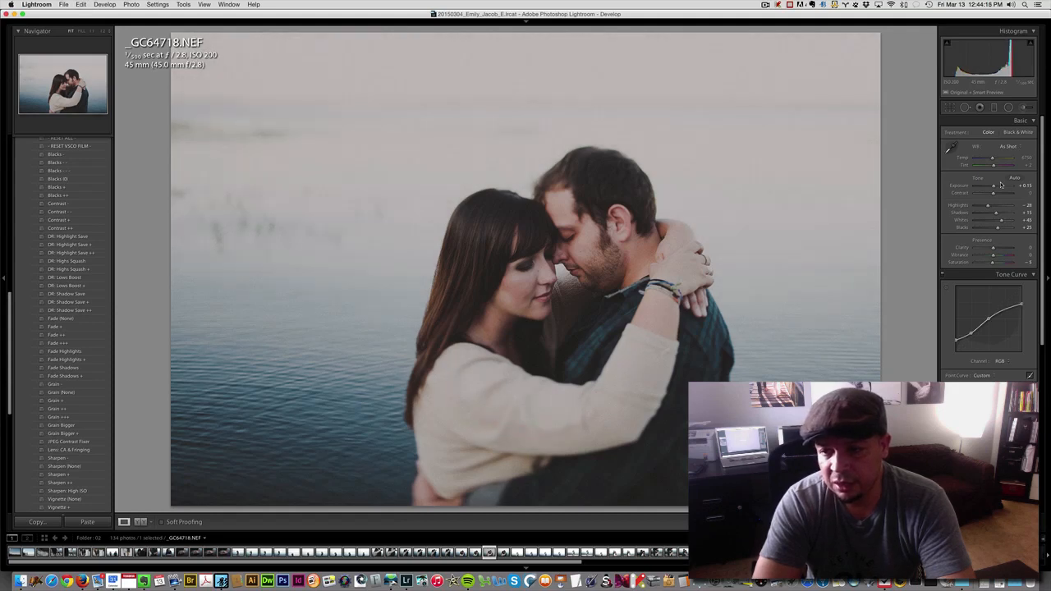
key(super+z)
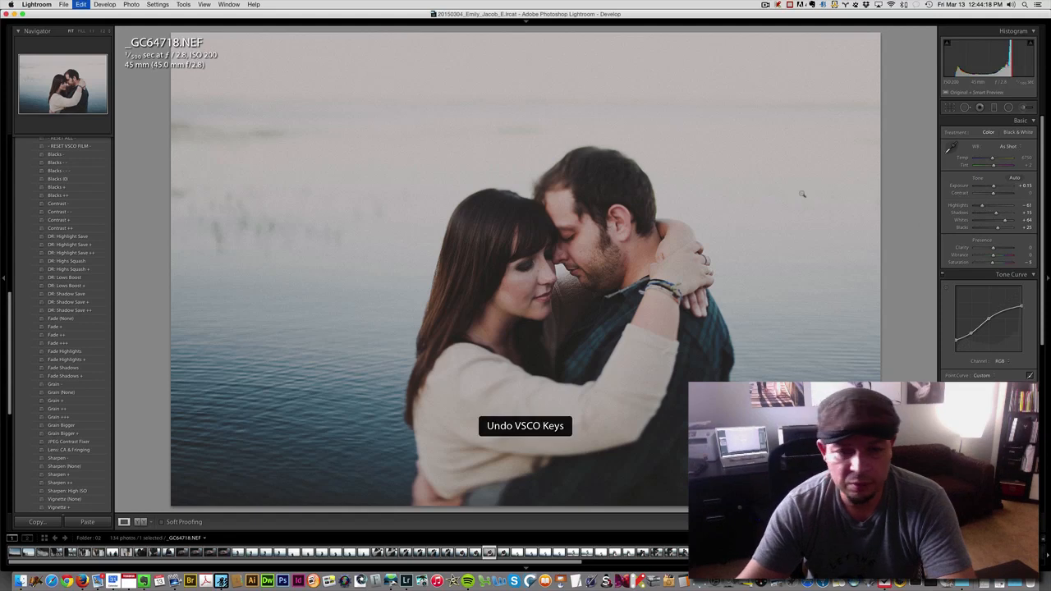
key(super+shift+z)
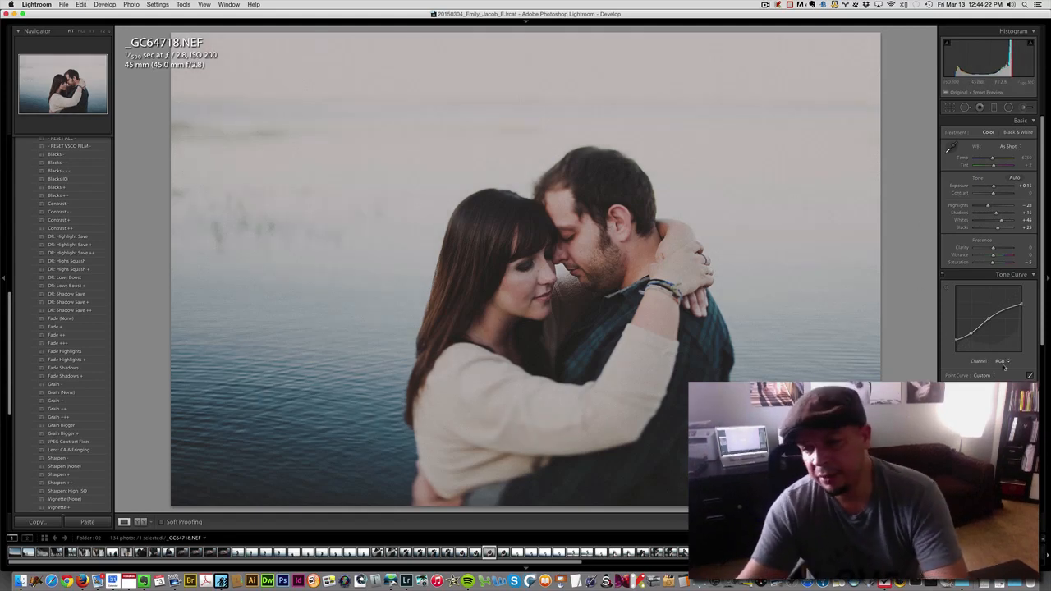
scroll(1042, 359, down, 10)
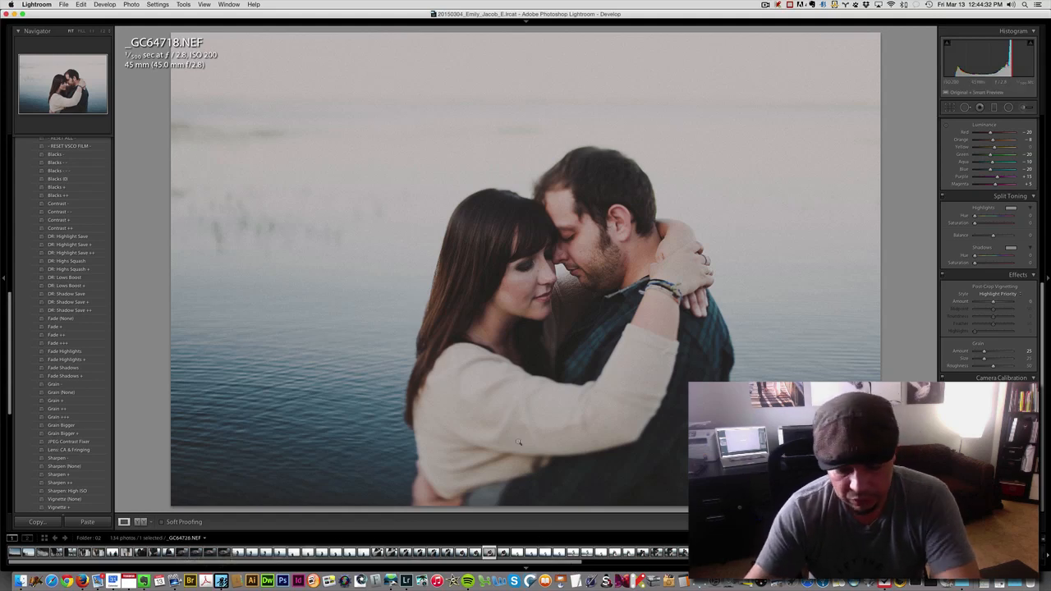
Open the photo of the couple lying in the grass field from the library grid and apply auto white balance
key(g)
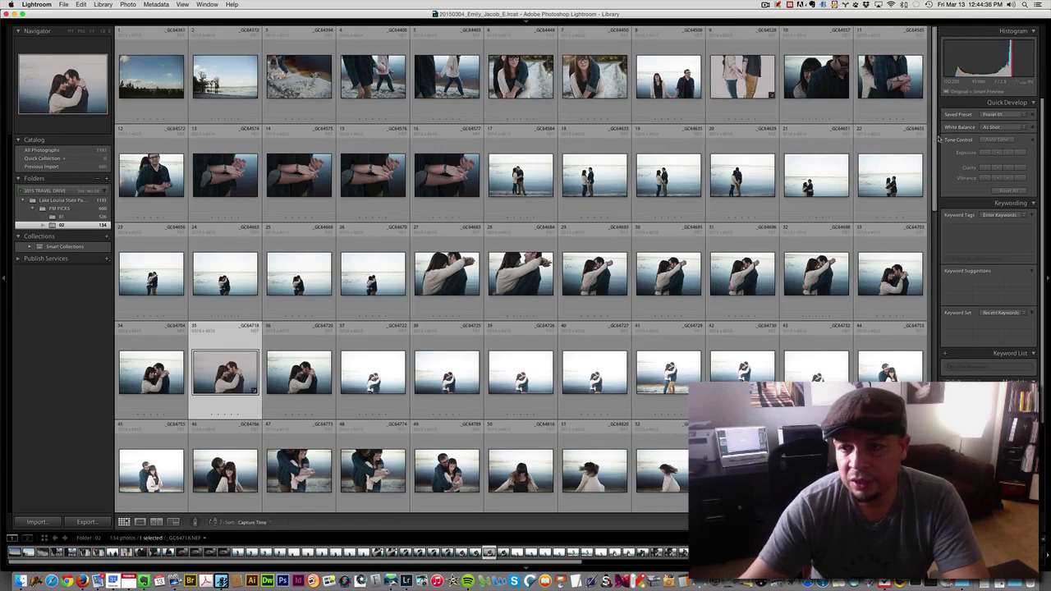
drag(938, 139, 935, 380)
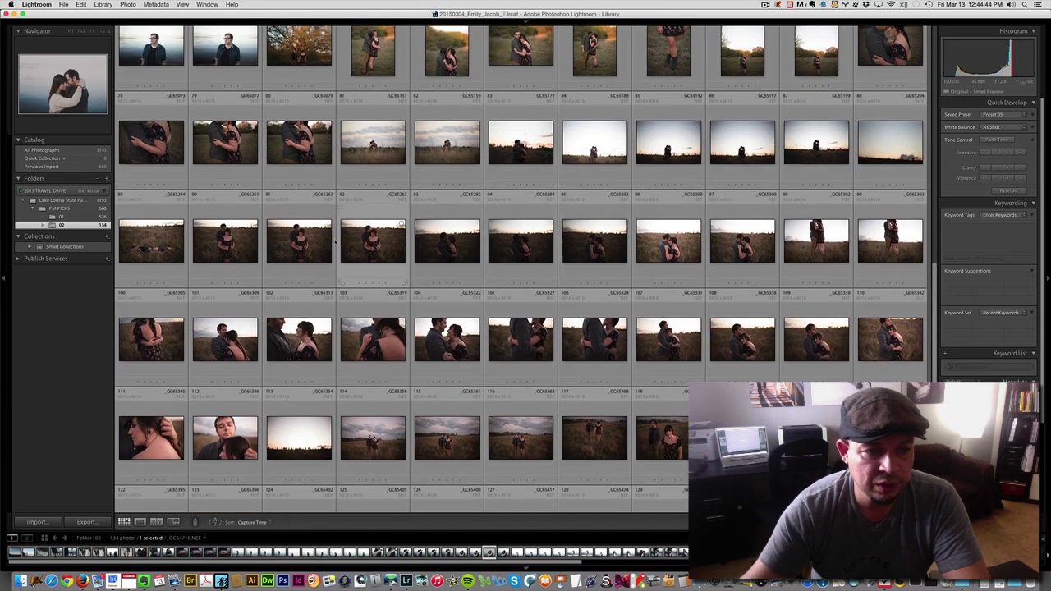
click(167, 244)
double_click(167, 245)
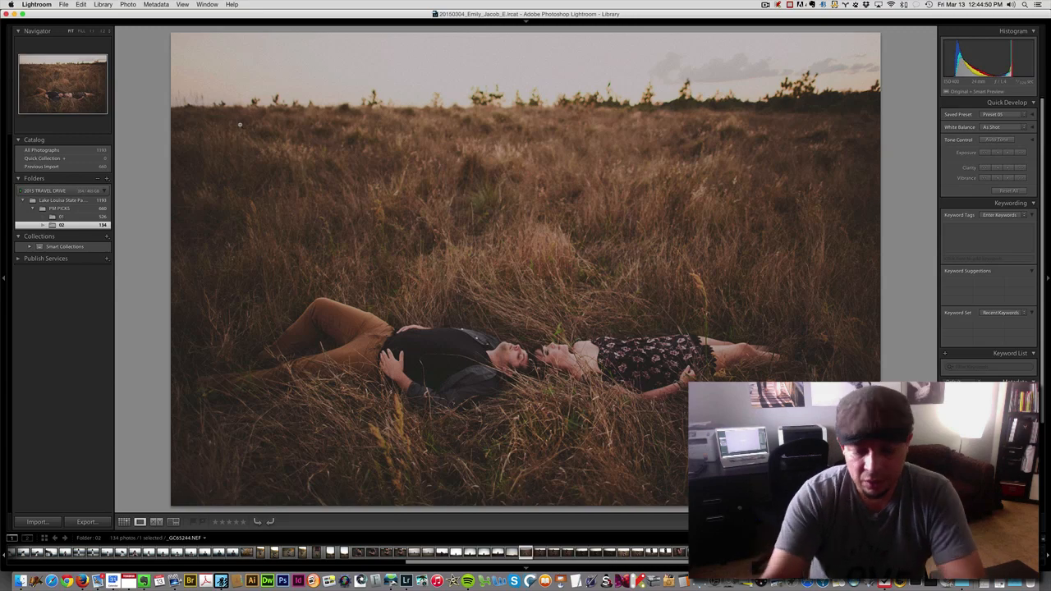
key(super+shift+u)
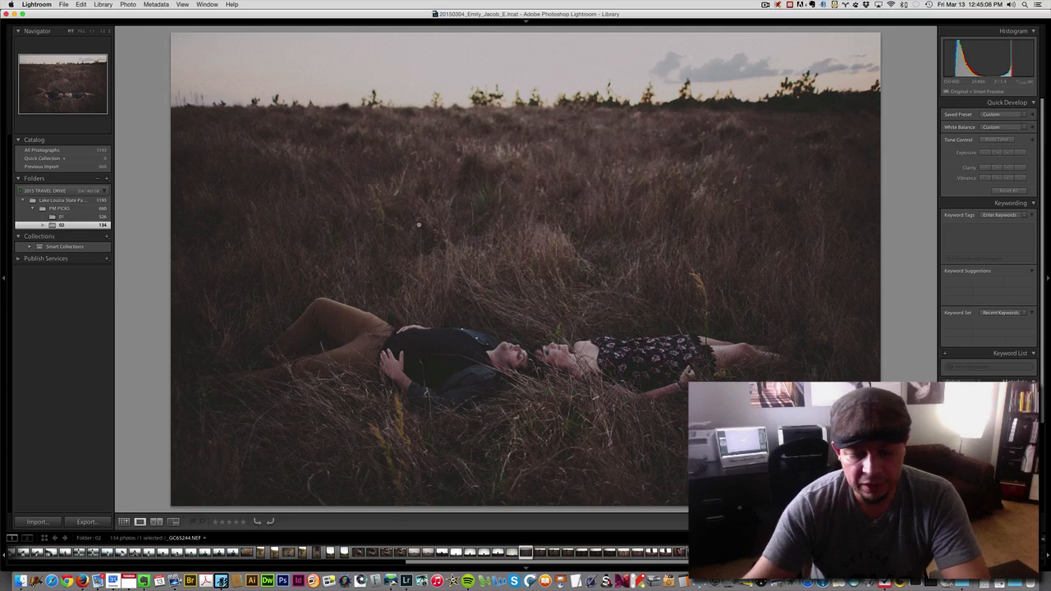
Open the grass field photo in the Develop module and raise its Exposure to -0.05
key(g)
key(d)
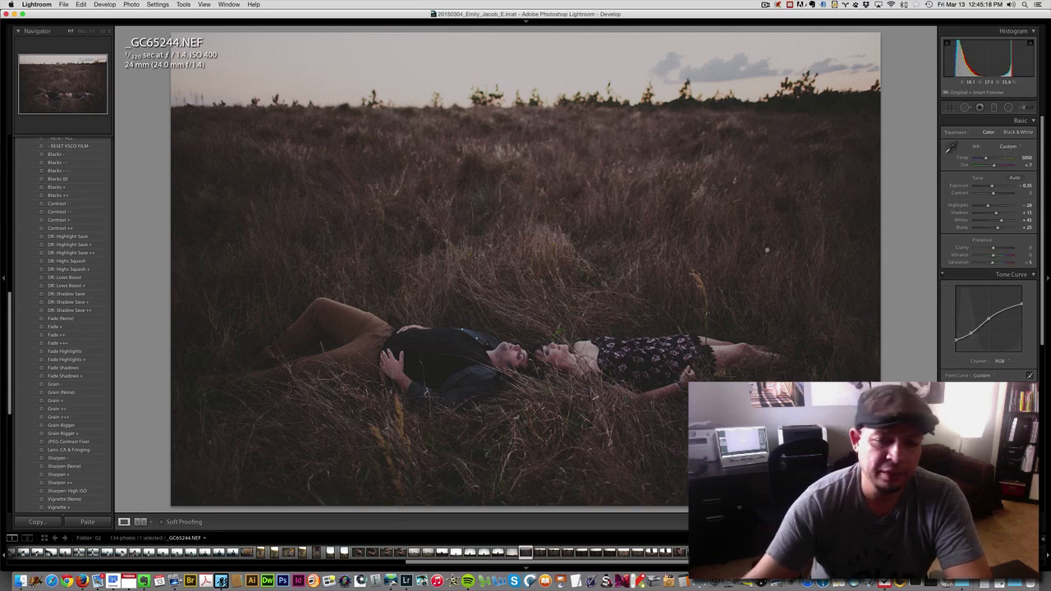
key(equal)
key(equal)
key(equal)
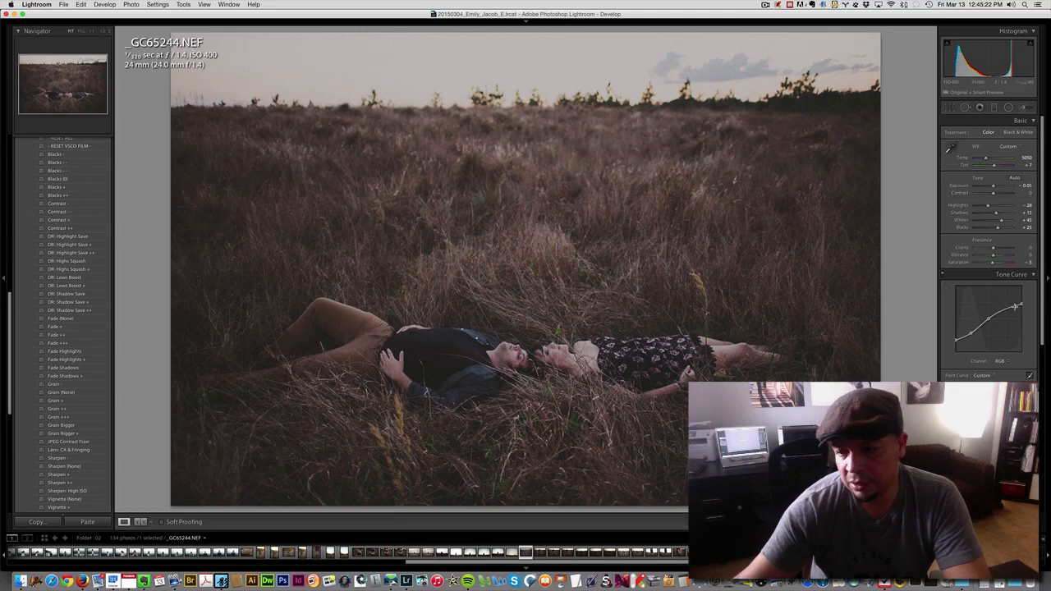
Try Preset 10 and Preset 09 from the VSCO Keys presets on the field photo and undo them
scroll(1022, 328, down, 10)
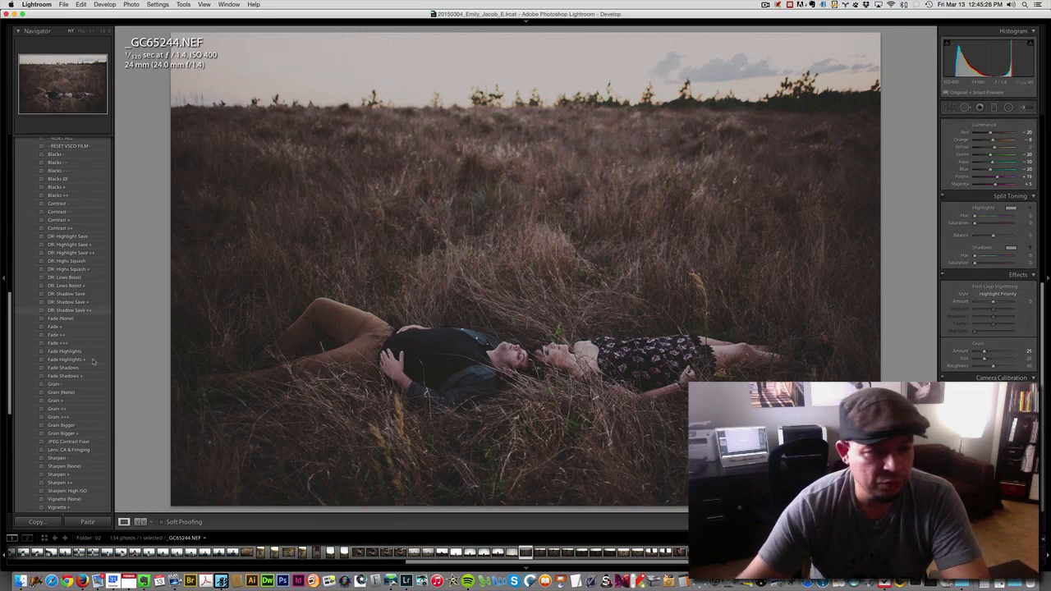
scroll(57, 359, down, 10)
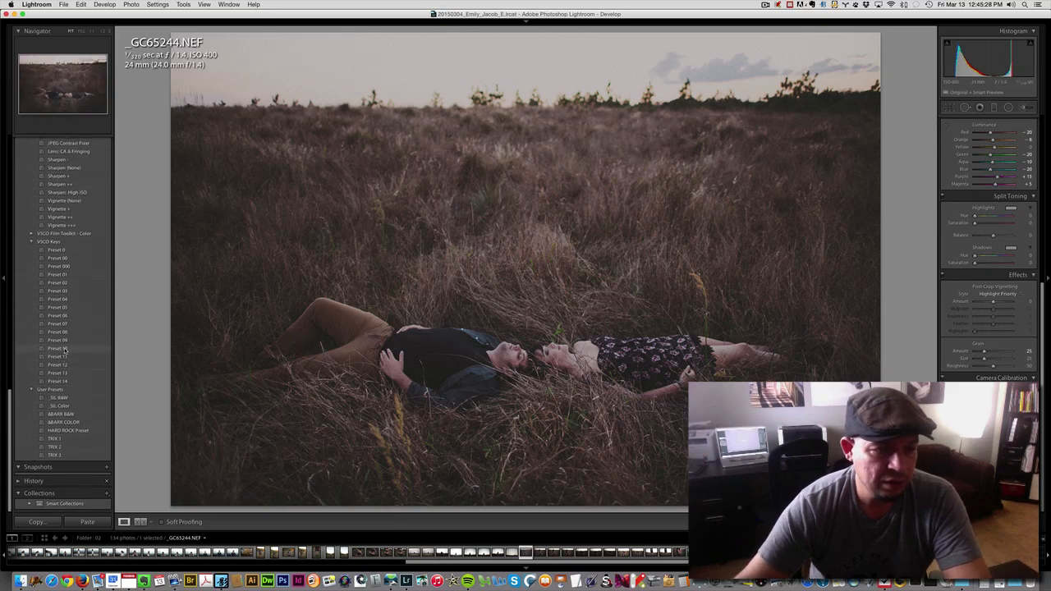
click(64, 350)
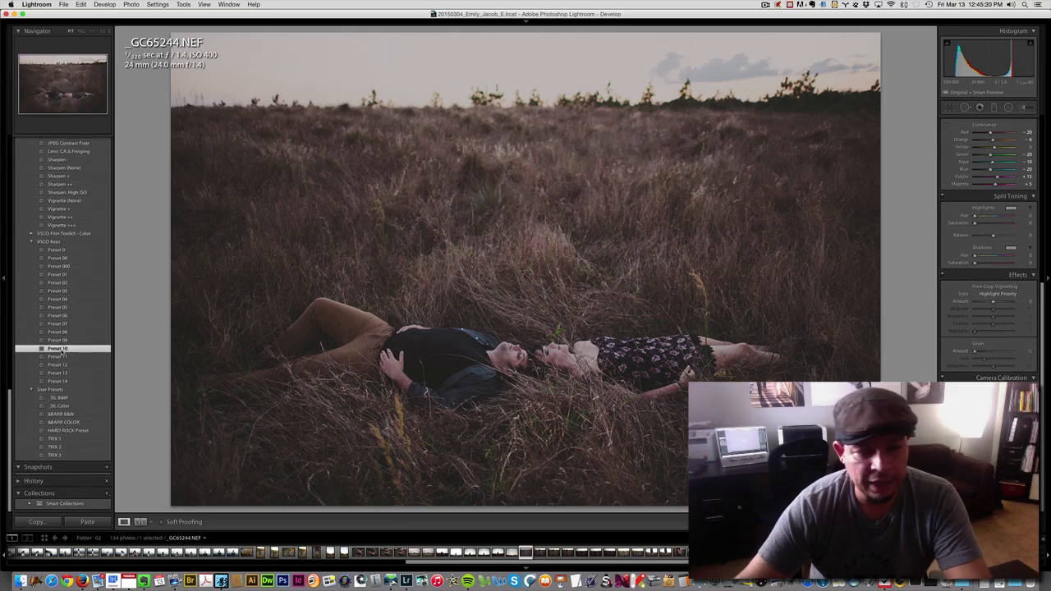
click(64, 340)
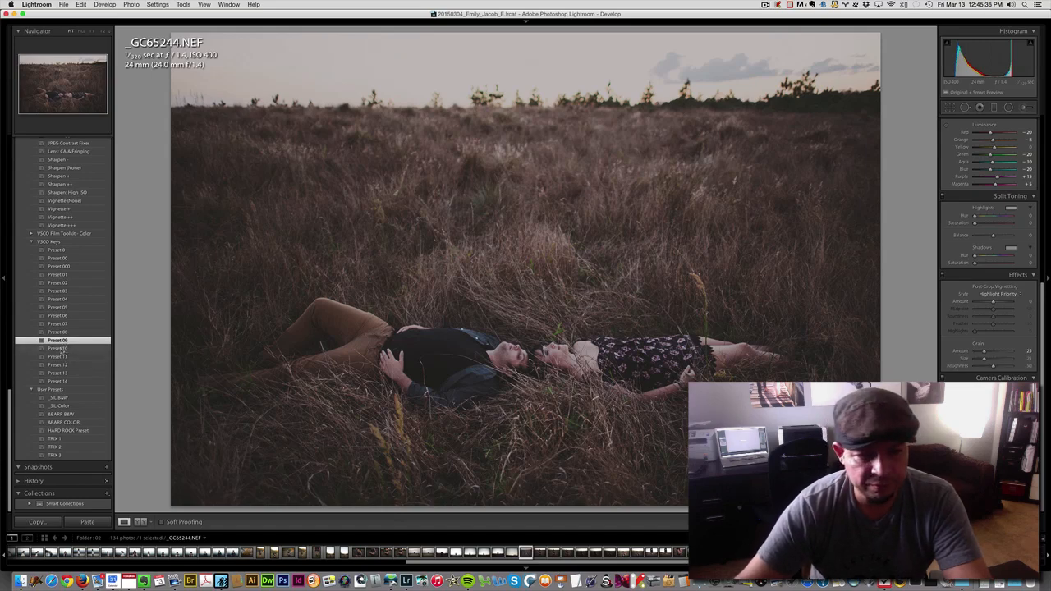
key(super+z)
key(super+z)
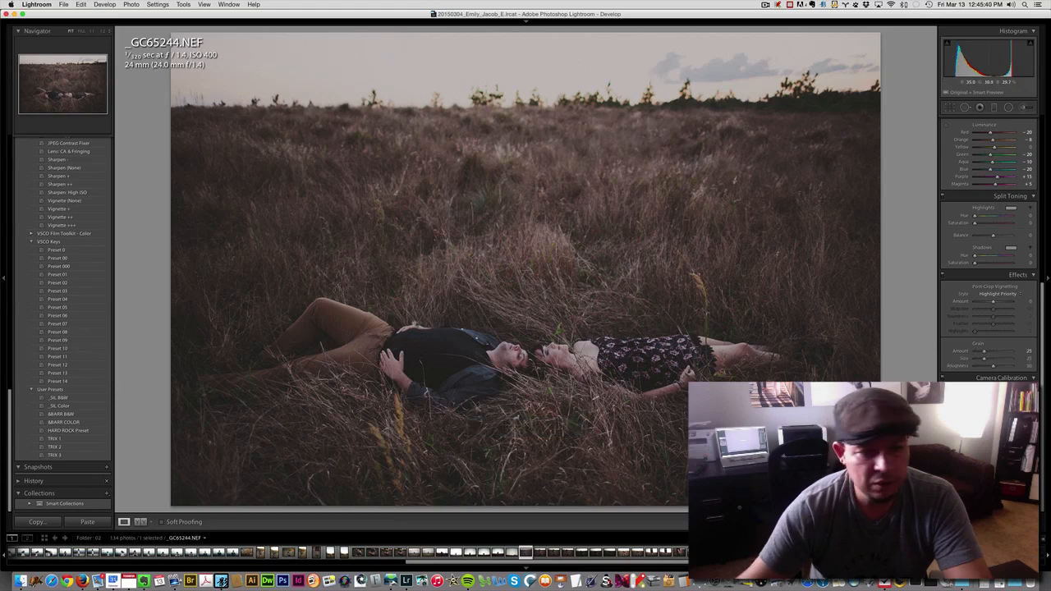
key(super+z)
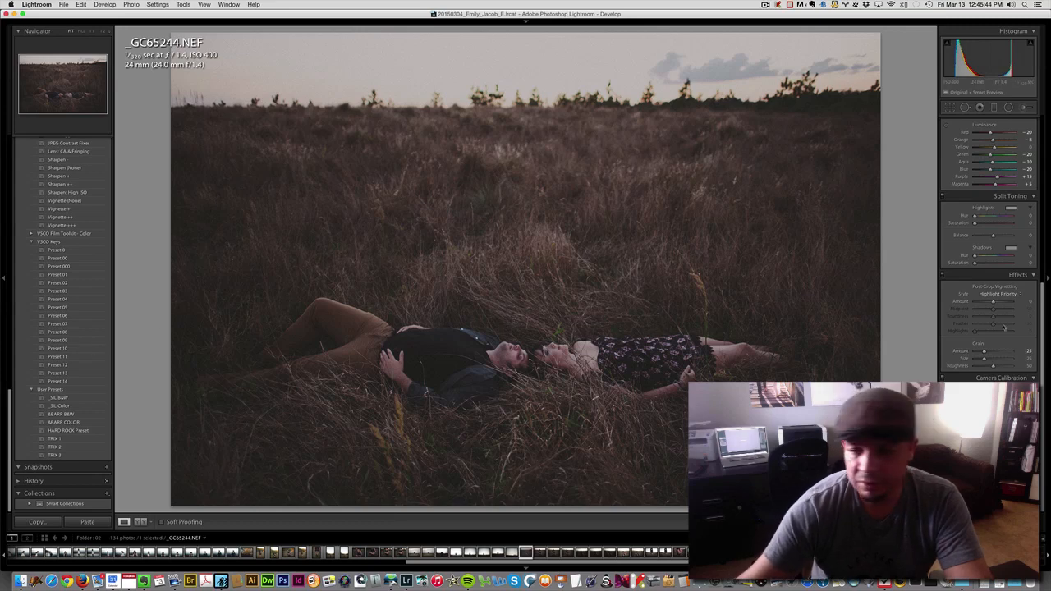
Set the Grain Amount to 51 and try the split toning of Preset 12, Preset 13 and Preset 14
drag(995, 356, 993, 355)
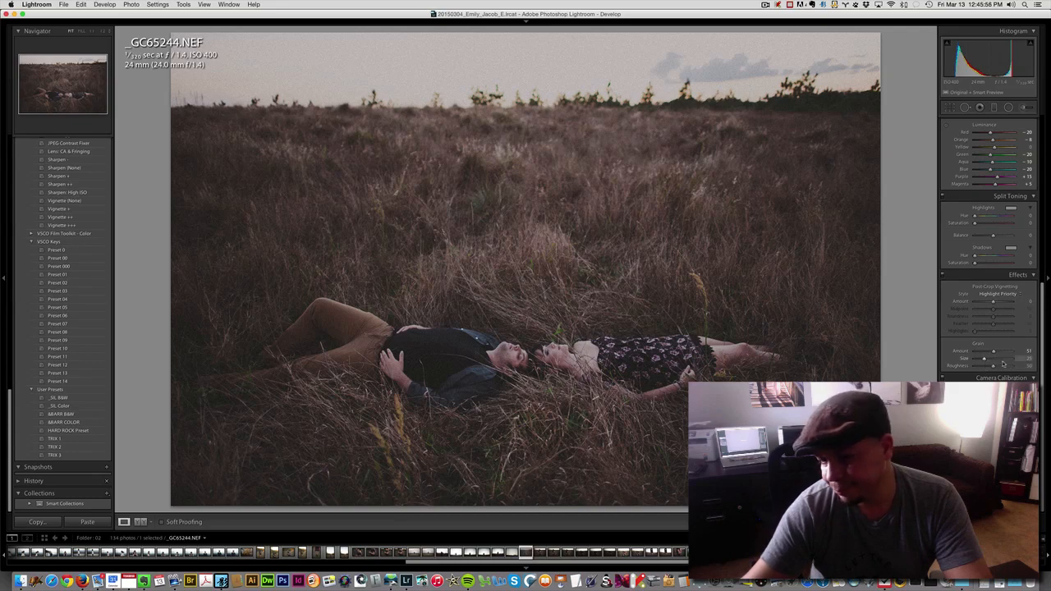
scroll(1027, 210, up, 2)
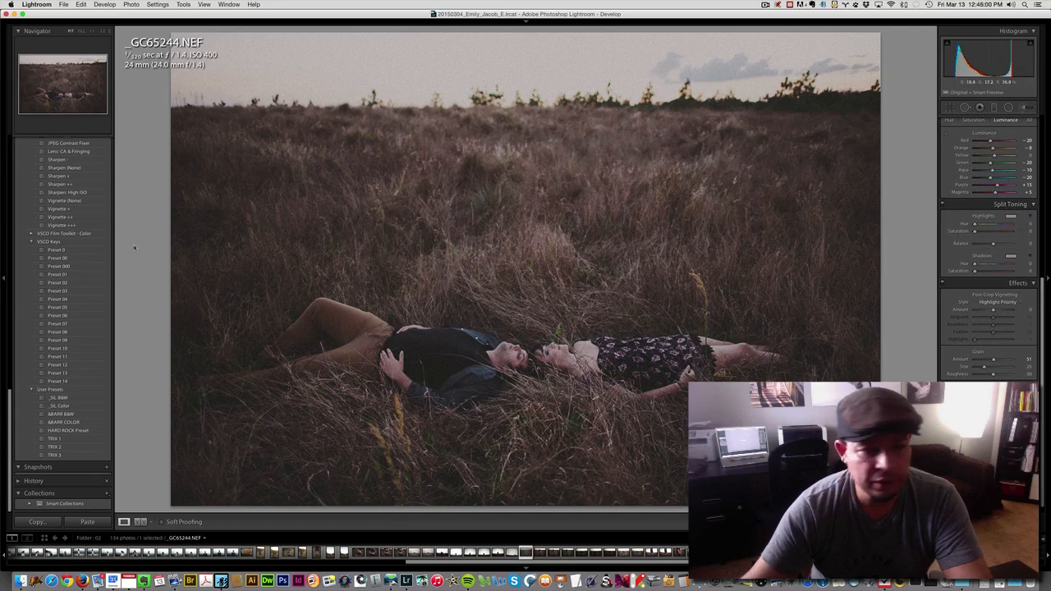
click(62, 365)
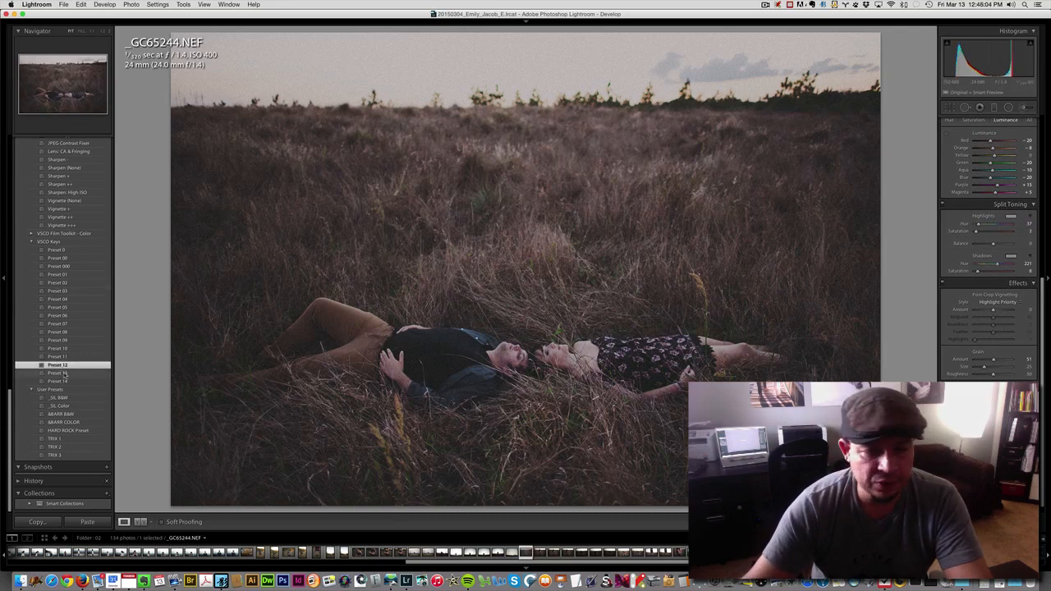
click(64, 374)
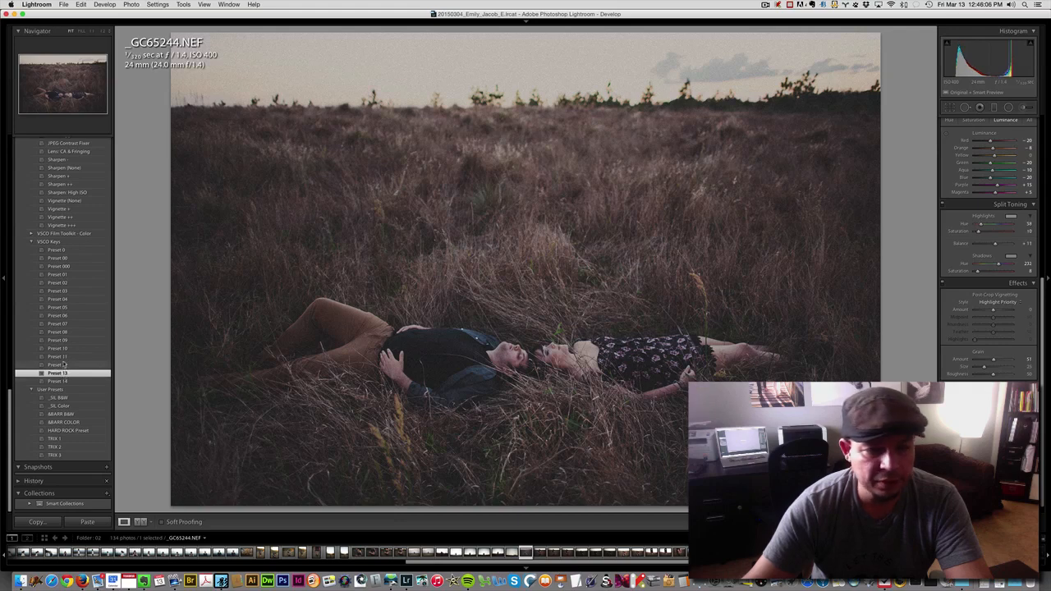
click(64, 382)
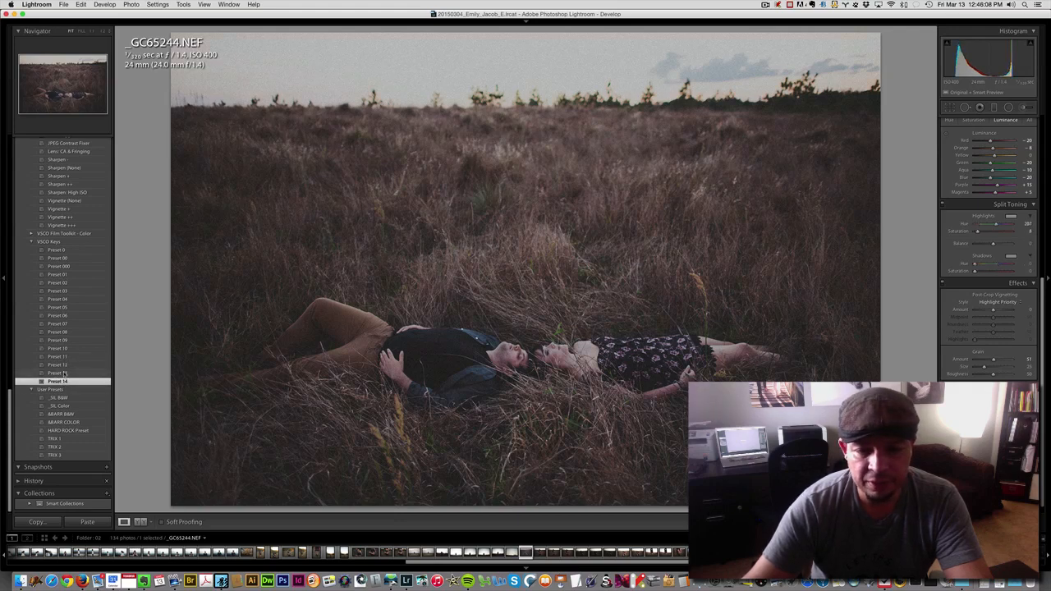
Alternate between Presets 12, 13 and 14 to compare their split toning, finishing with Preset 14 applied
click(64, 373)
click(64, 365)
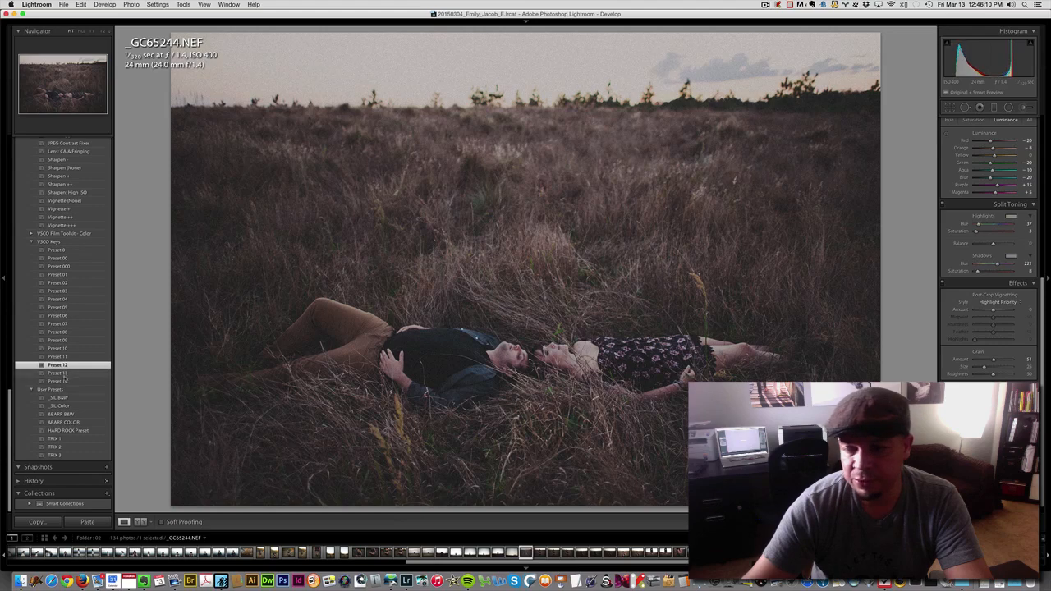
click(65, 381)
click(64, 374)
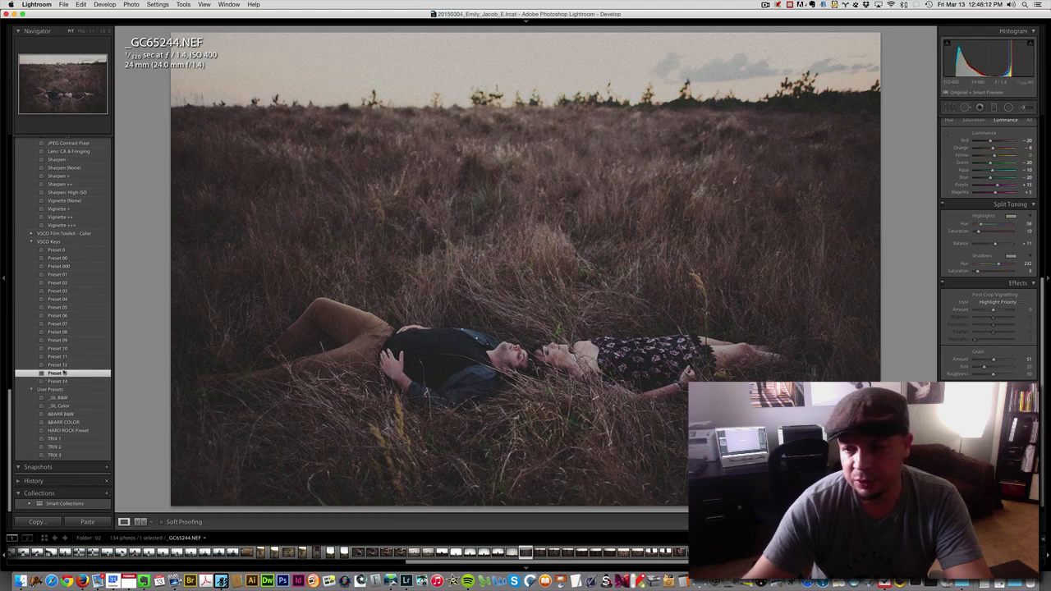
click(65, 365)
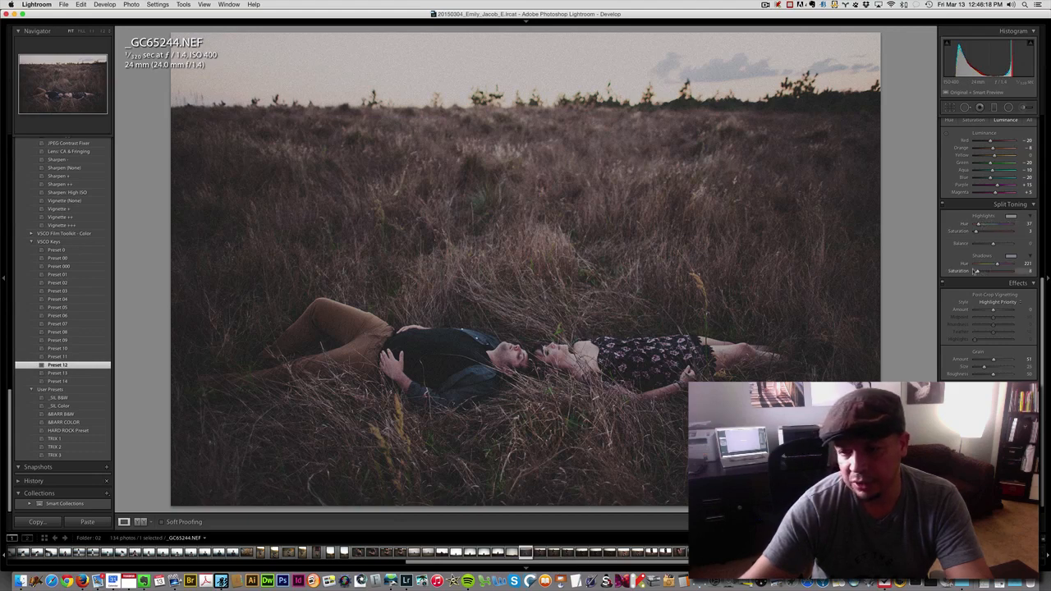
click(84, 374)
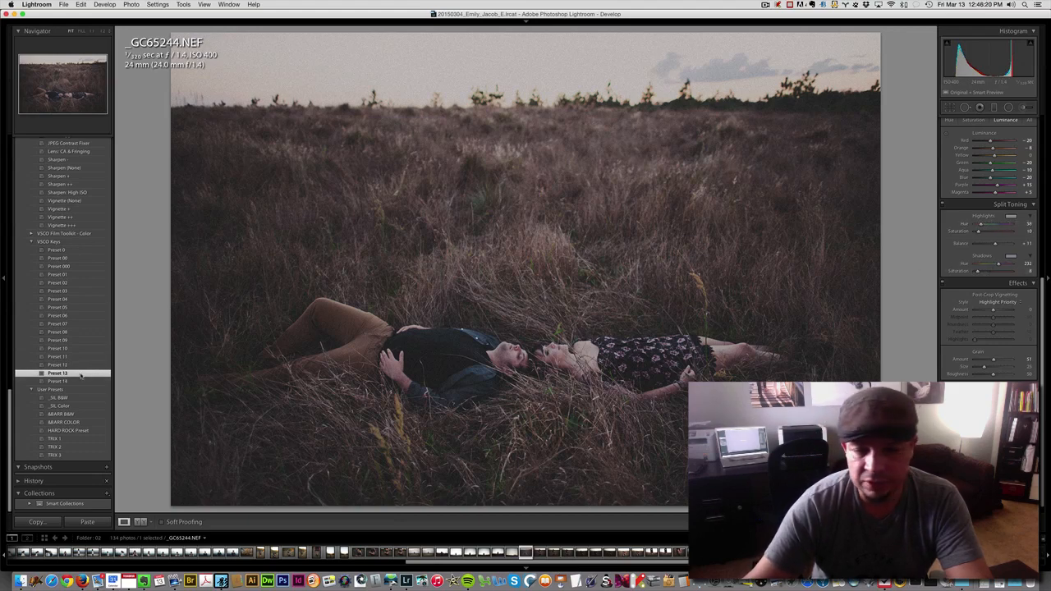
click(76, 383)
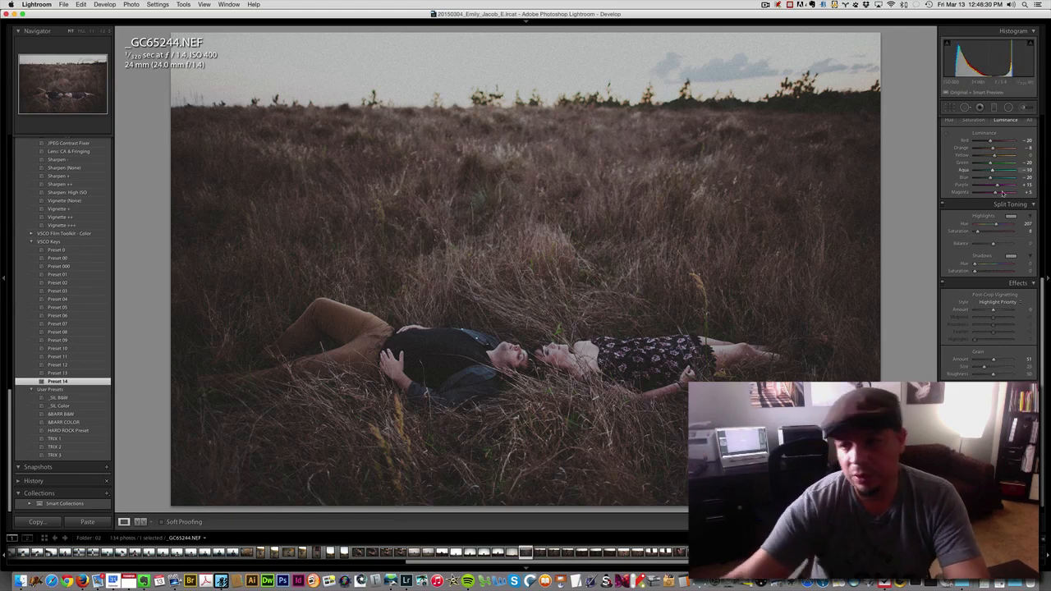
Repeatedly apply and undo Preset 05 to compare it with the Preset 14 look, ending with Preset 05 applied
scroll(947, 177, up, 10)
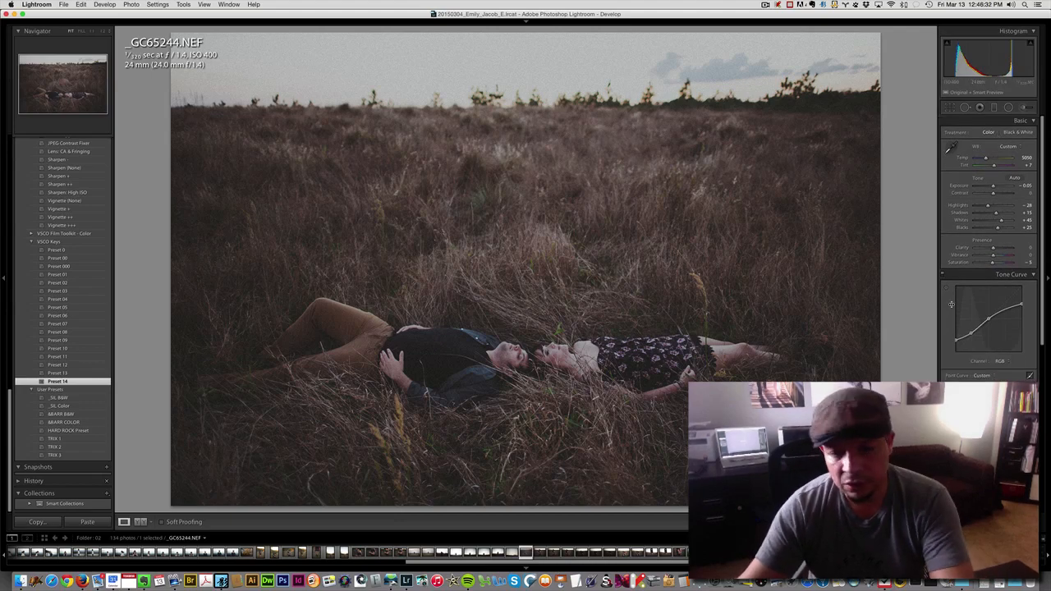
scroll(1041, 355, down, 3)
scroll(1041, 354, down, 5)
key(5)
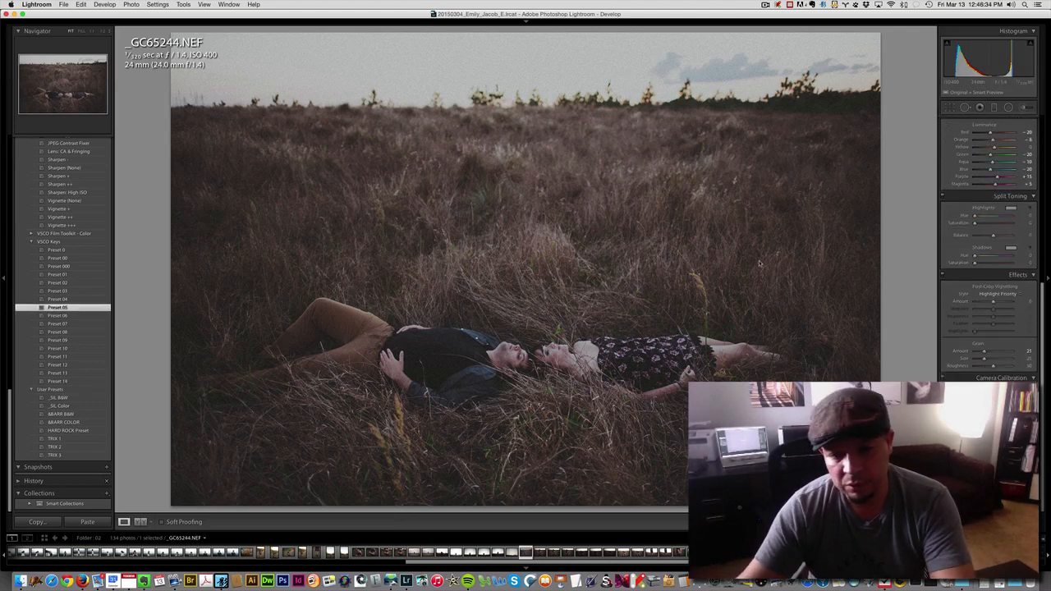
key(super+z)
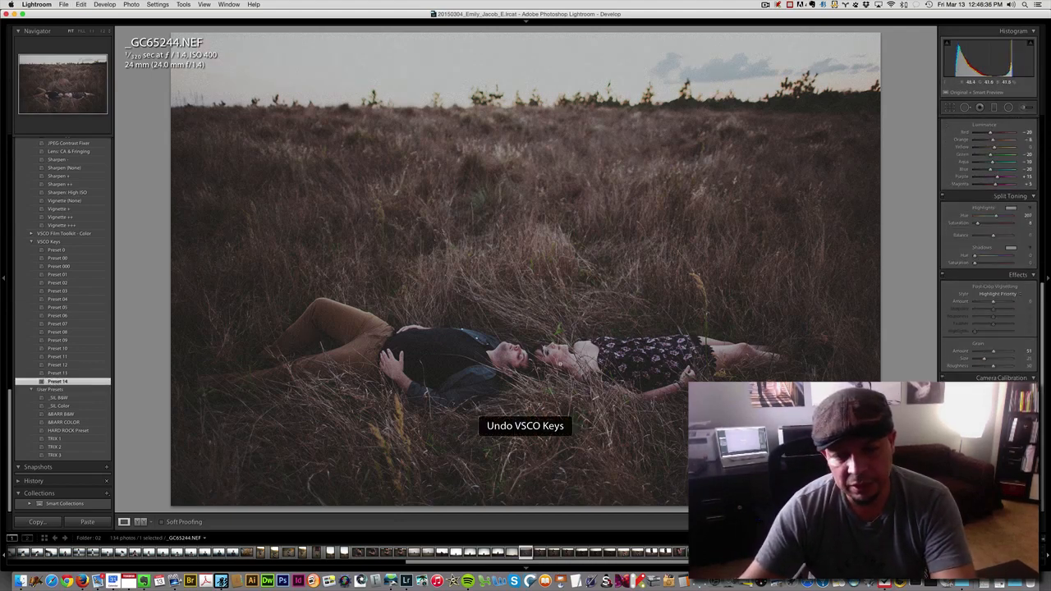
key(5)
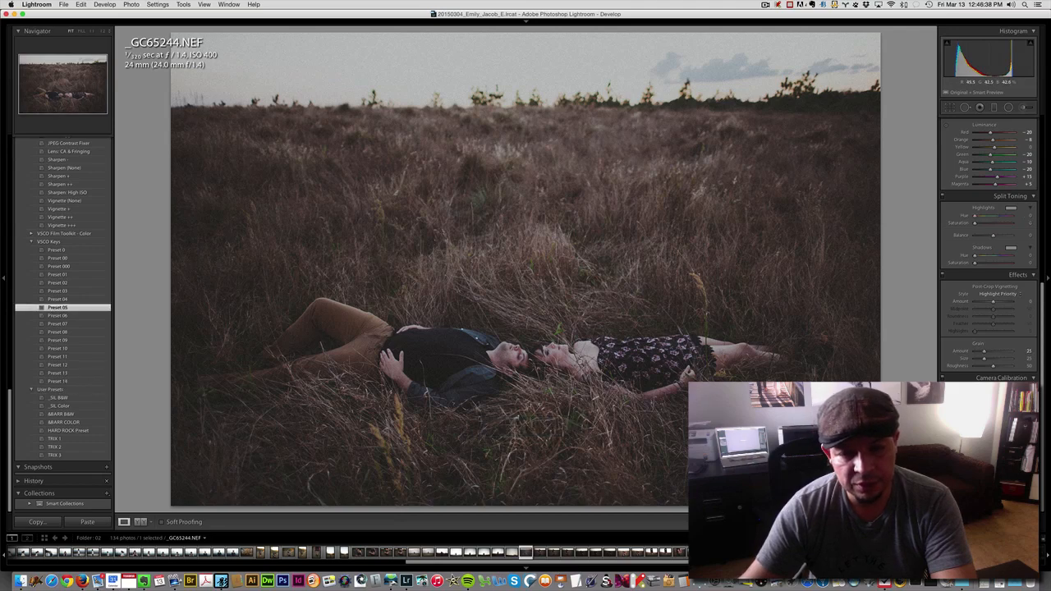
key(super+z)
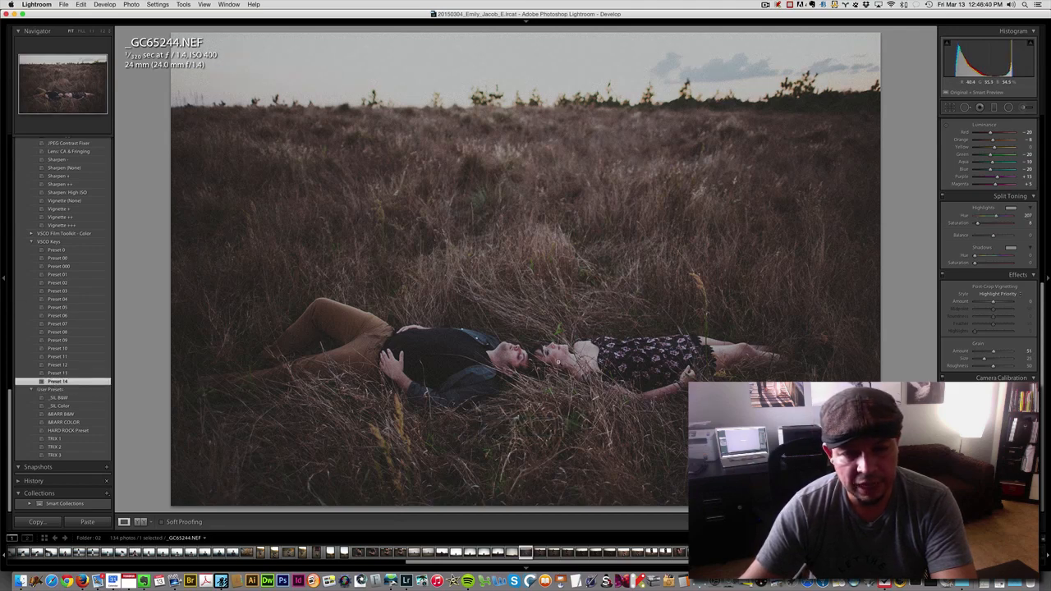
key(5)
key(super+z)
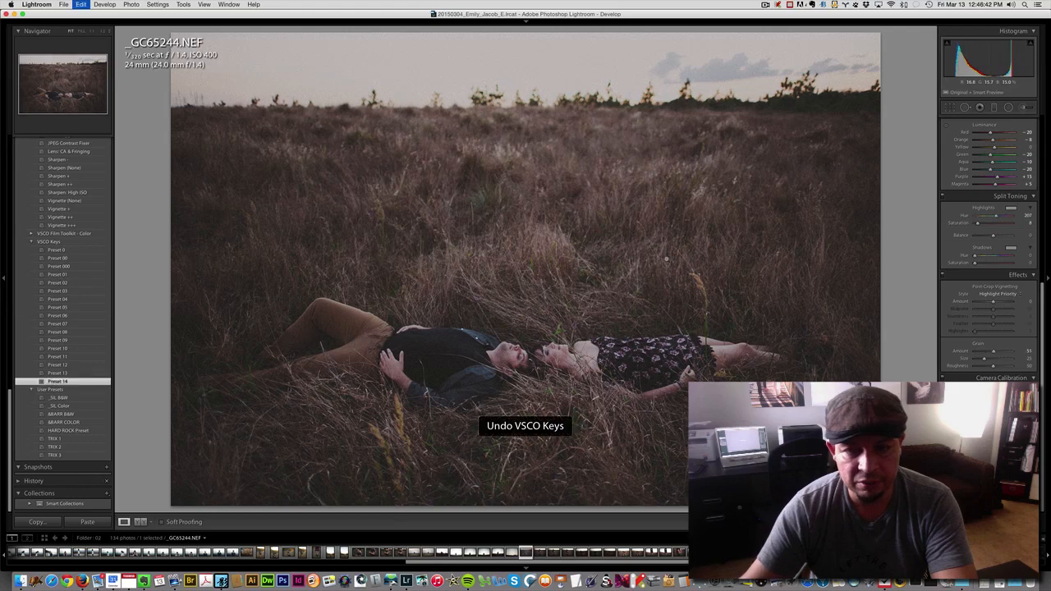
key(5)
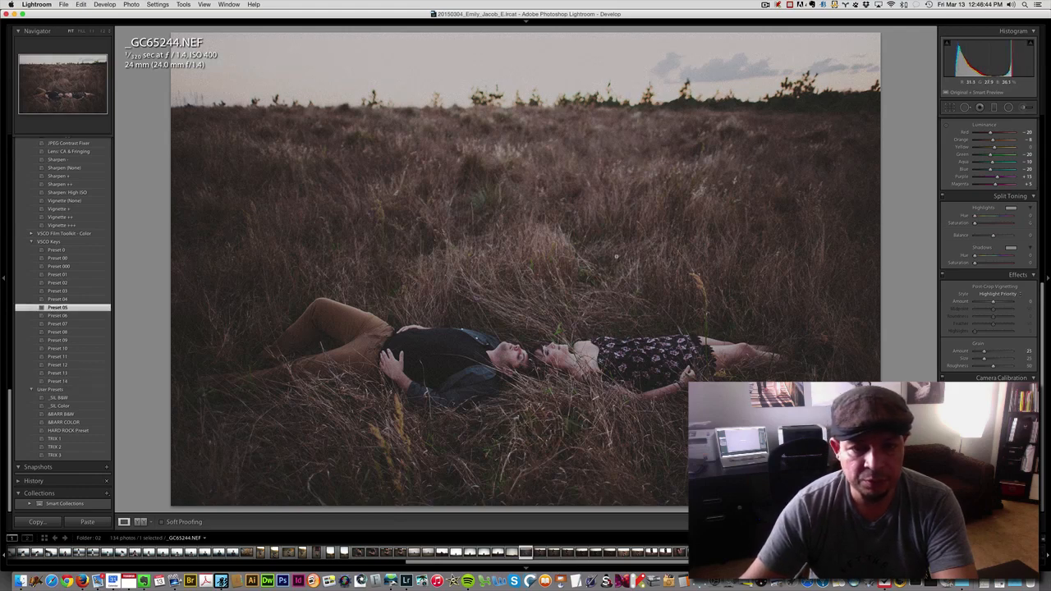
Undo Preset 05 on the field photo and open the kissing couple photo _GC65284 from the library grid
key(super+z)
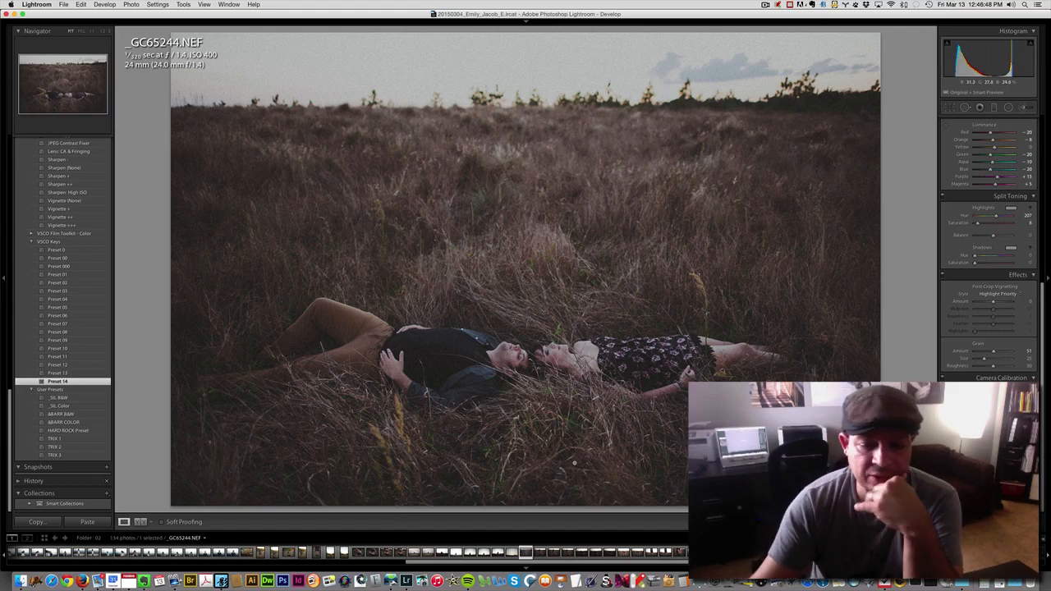
key(g)
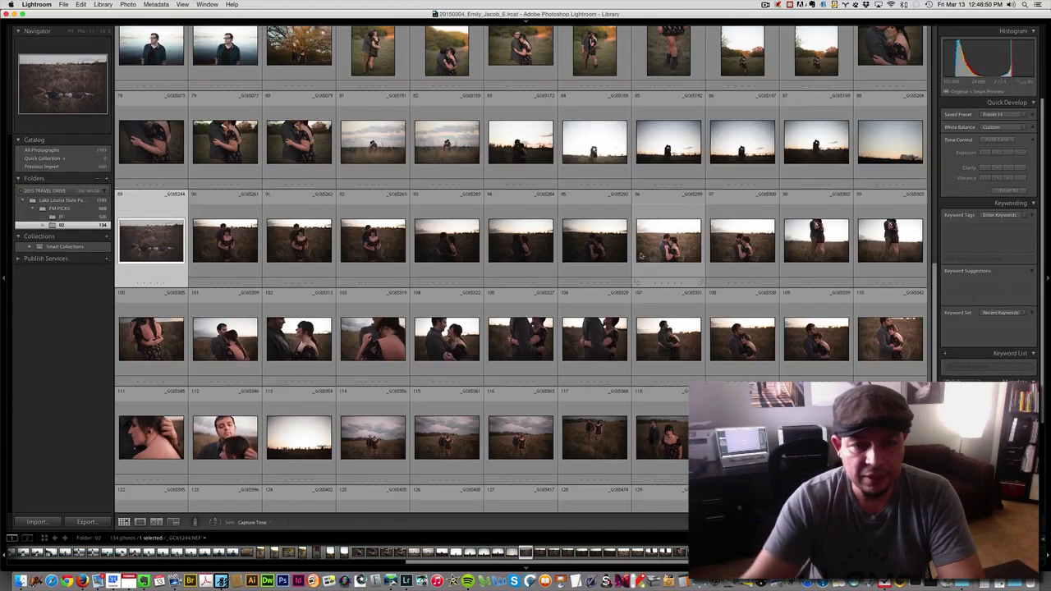
double_click(531, 251)
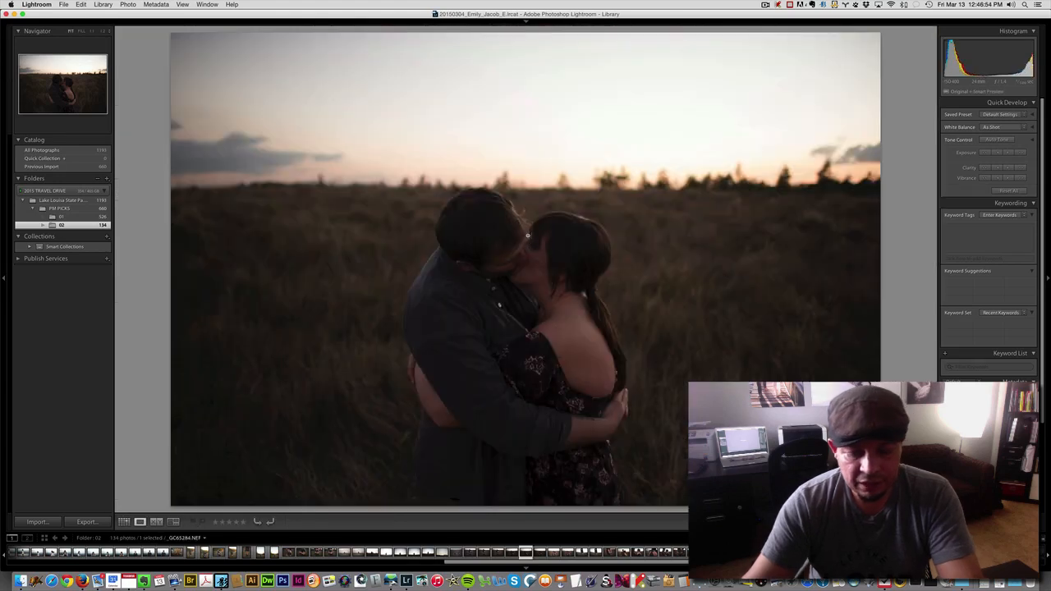
Give the kissing couple photo a black-and-white look with Exposure +1.50, Highlights -90 and Grain Amount 40, and open it in Develop
key(super+shift+v)
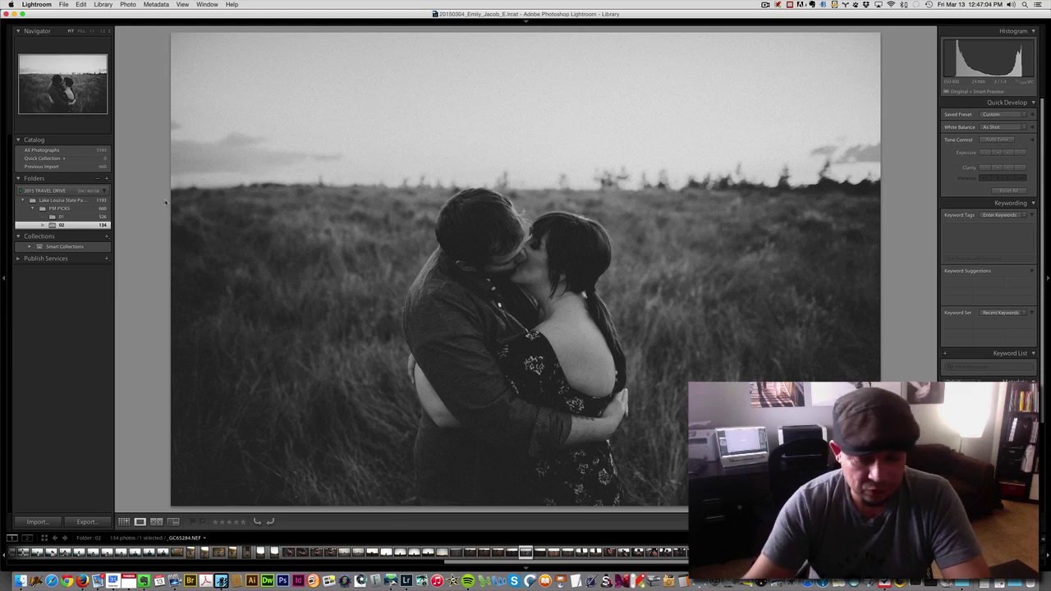
key(d)
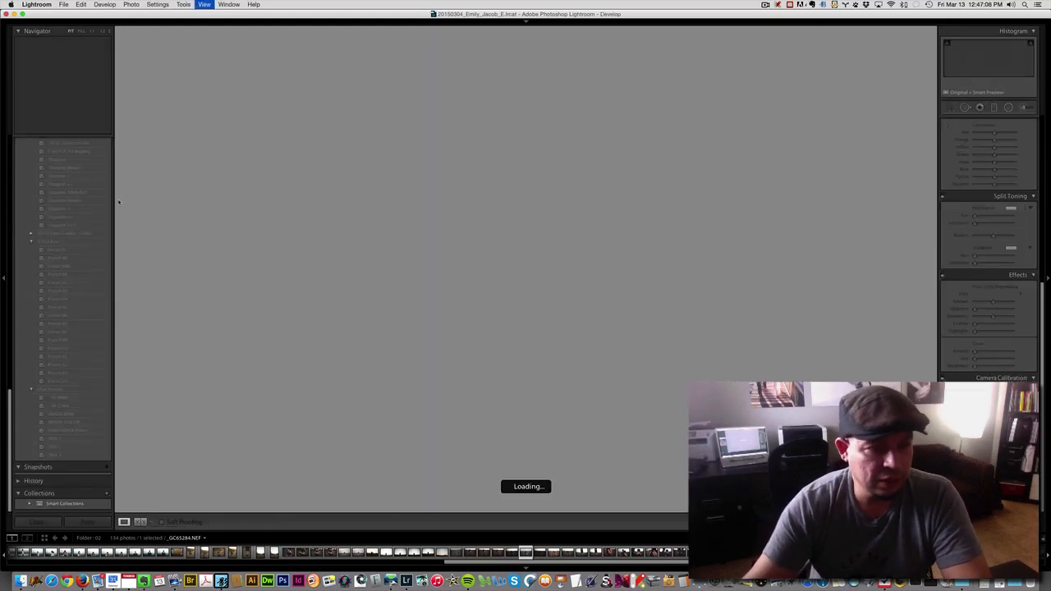
drag(10, 401, 2, 183)
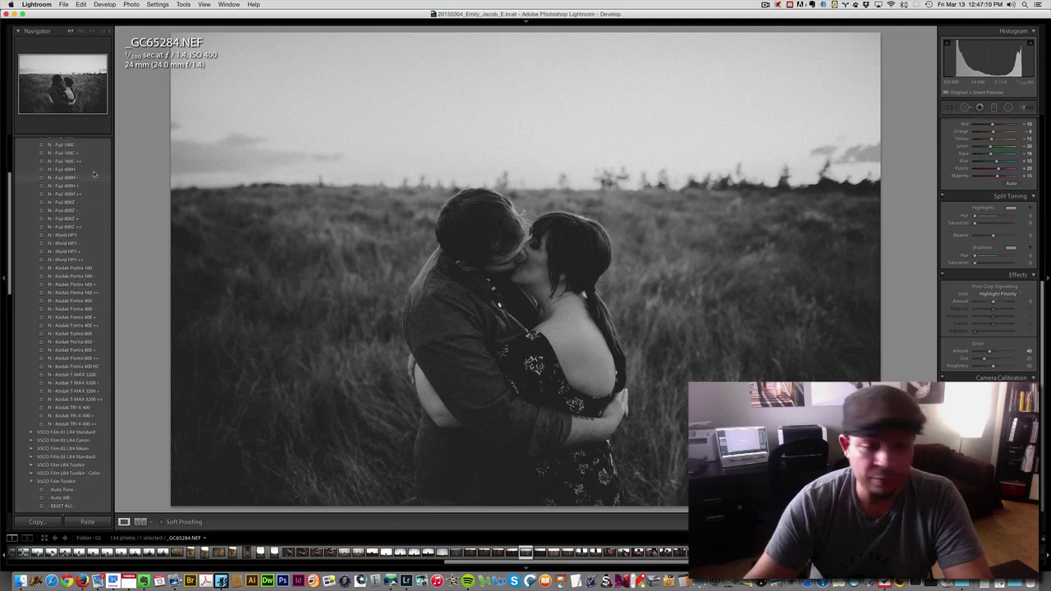
scroll(1041, 217, up, 15)
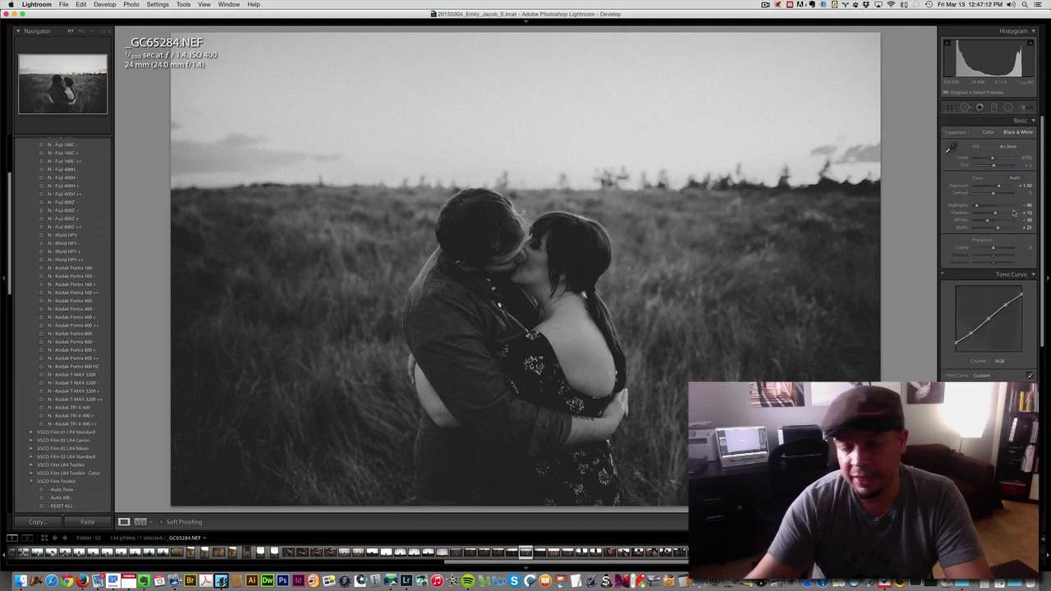
Collapse the VSCO Film 01 LR4 Nikon preset group to bring the VSCO Film Toolkit presets within reach
drag(10, 219, 10, 182)
click(31, 233)
scroll(36, 241, down, 3)
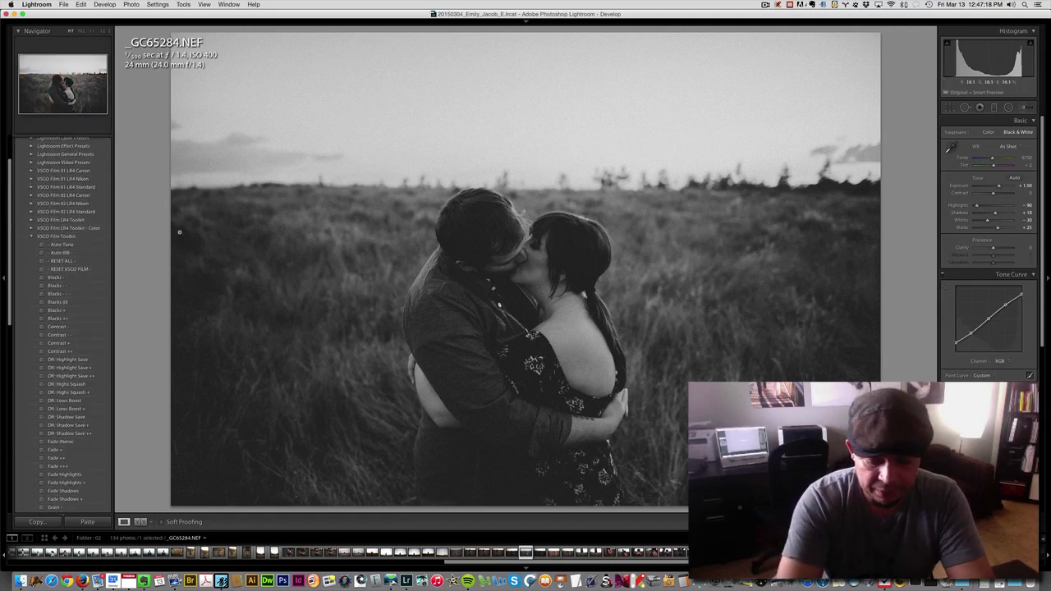
Try faded tone curve looks on the kissing couple photo in both color and black and white
key(super+z)
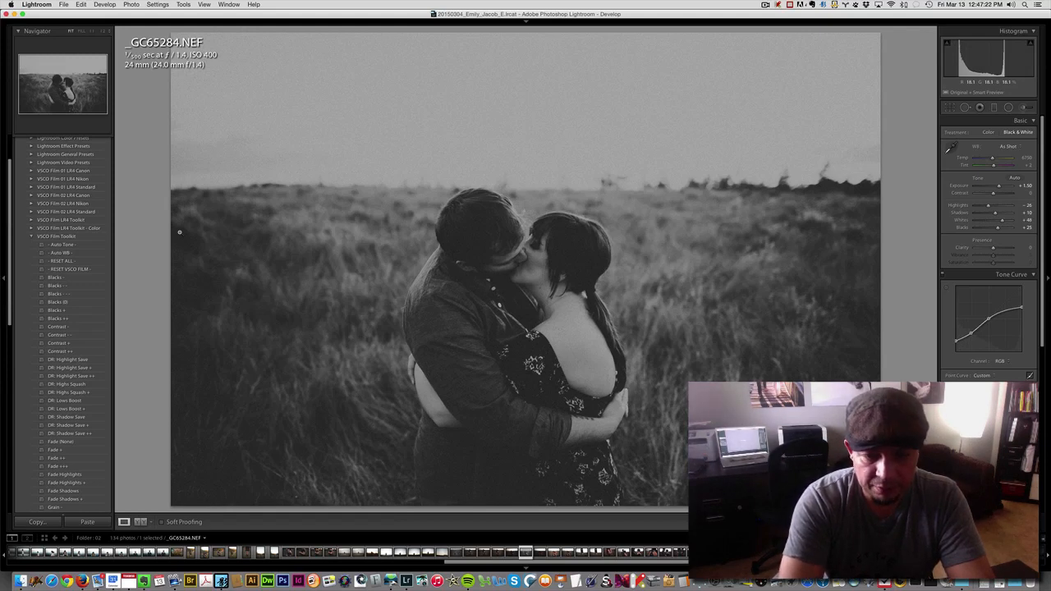
key(super+z)
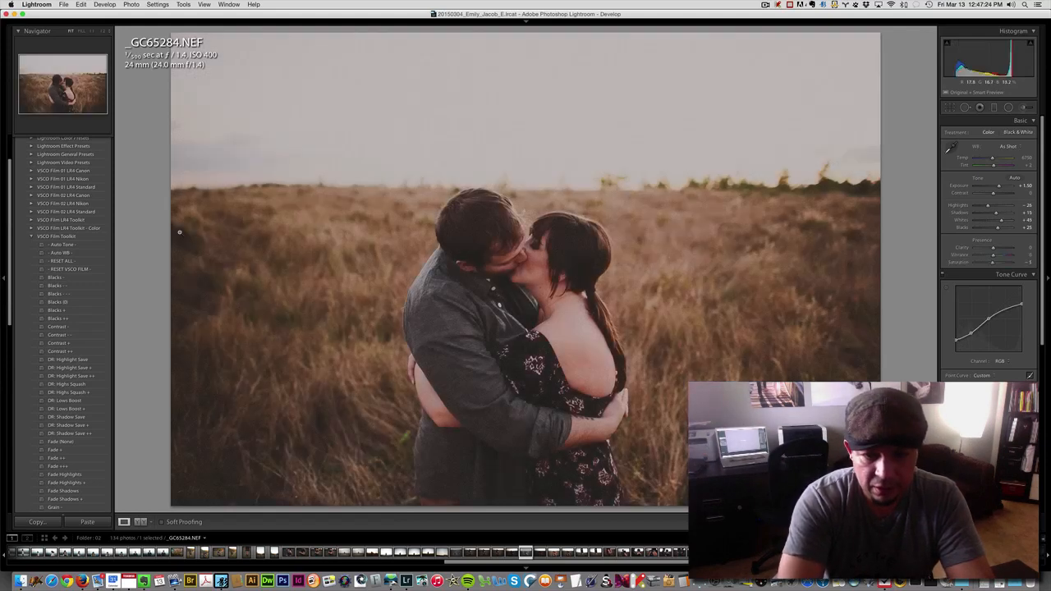
key(super+z)
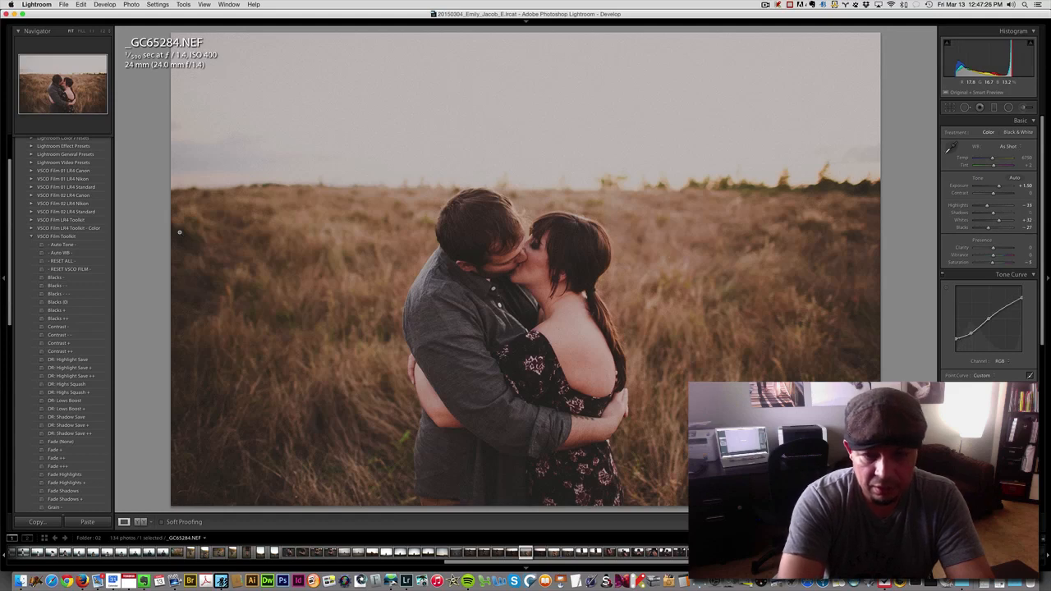
key(super+z)
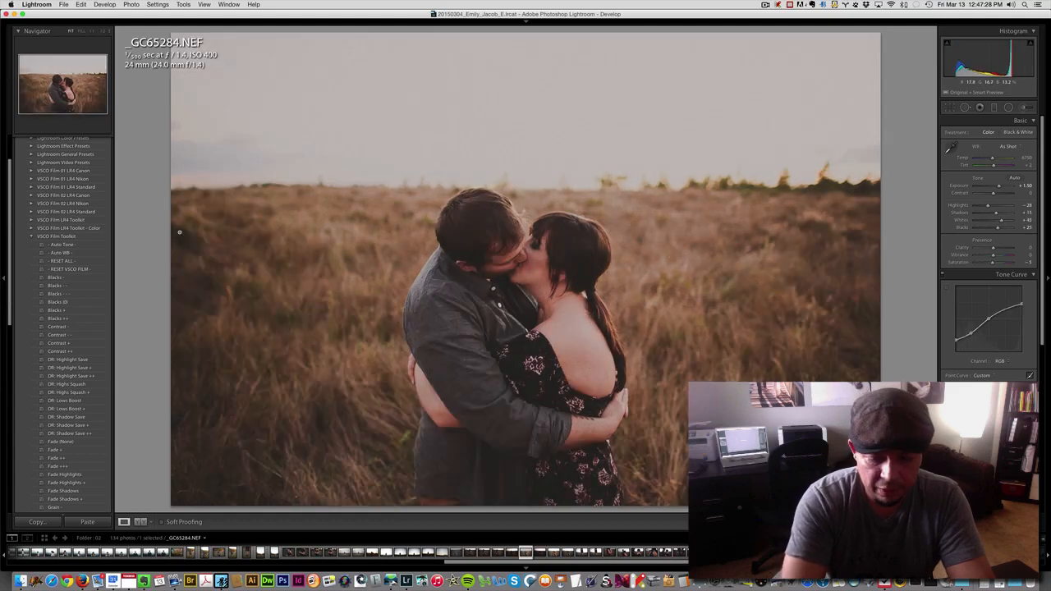
key(super+z)
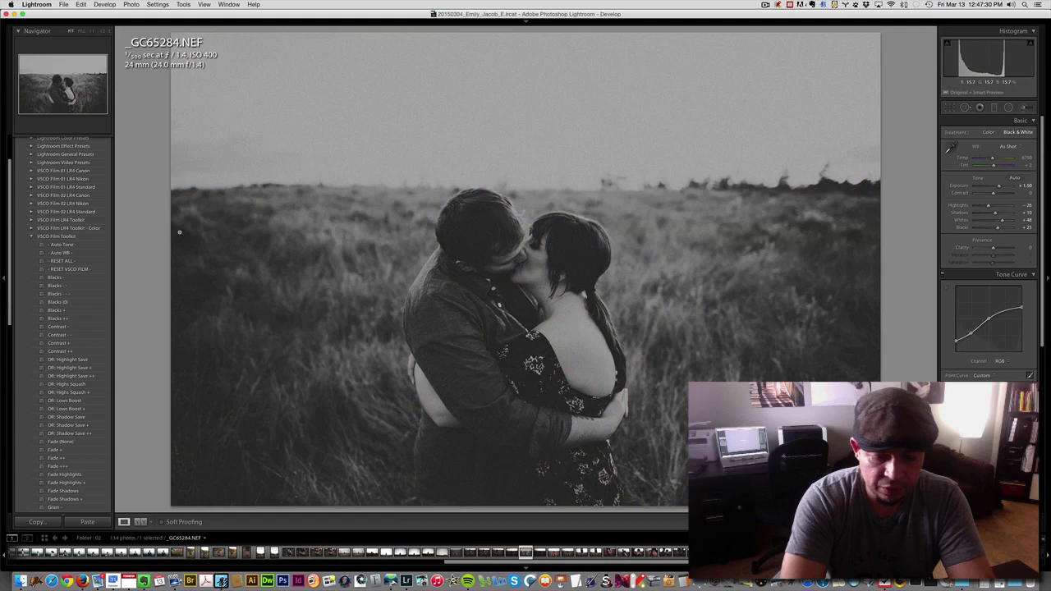
Switch the photo repeatedly between its color and black-and-white versions, ending on the faded black-and-white look with Highlights -26
key(super+z)
key(super+z)
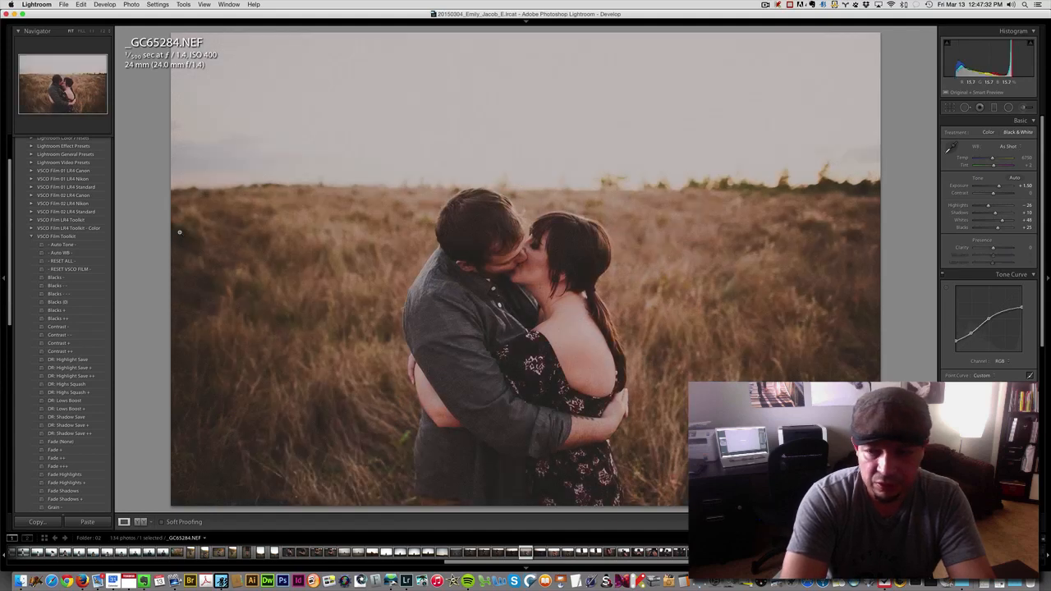
key(super+z)
key(super+z)
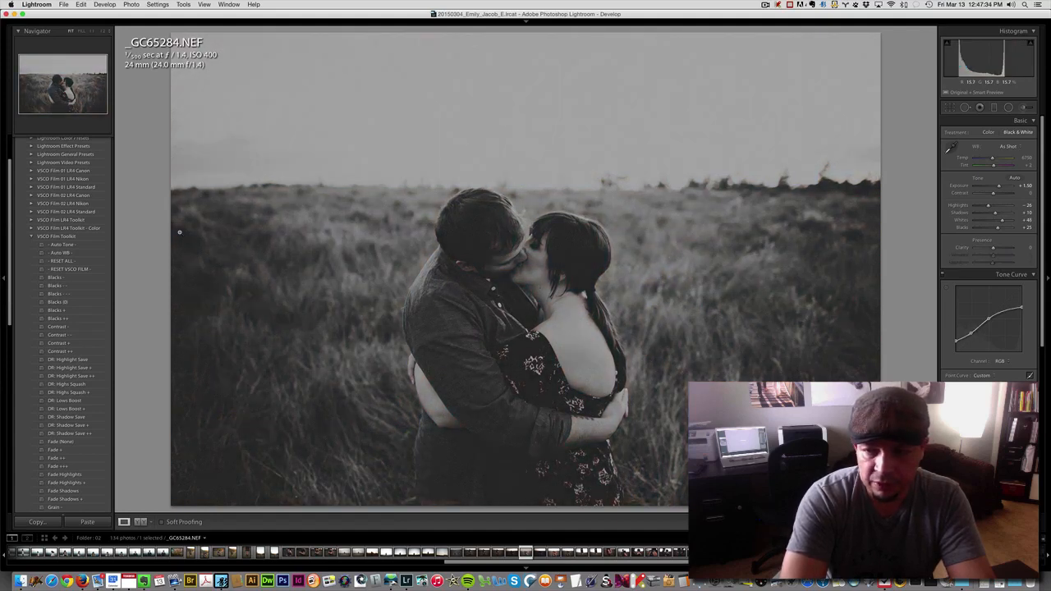
key(super+z)
key(super+z)
key(super+z)
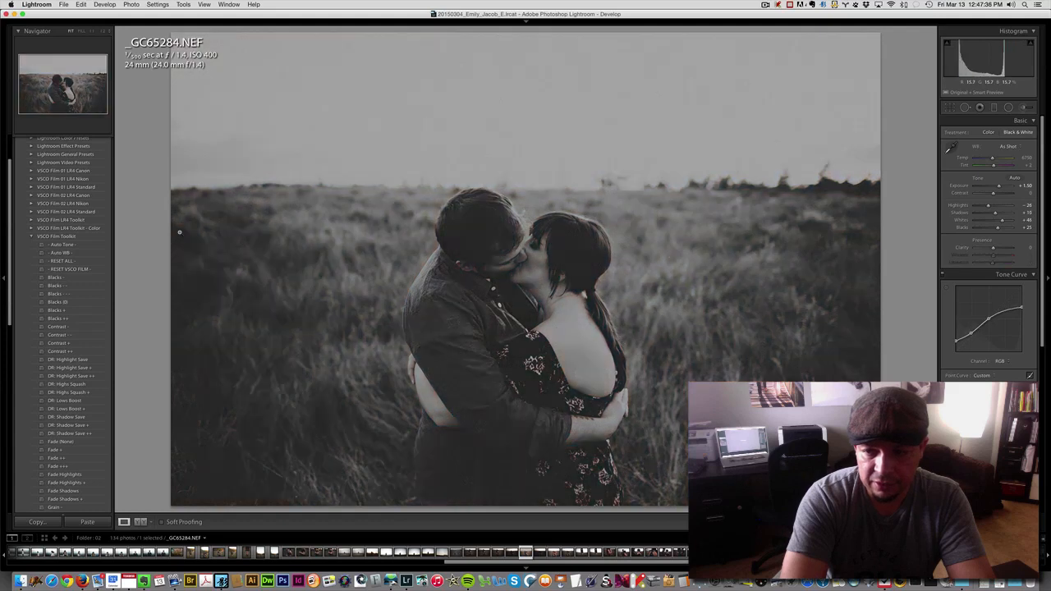
key(v)
key(v)
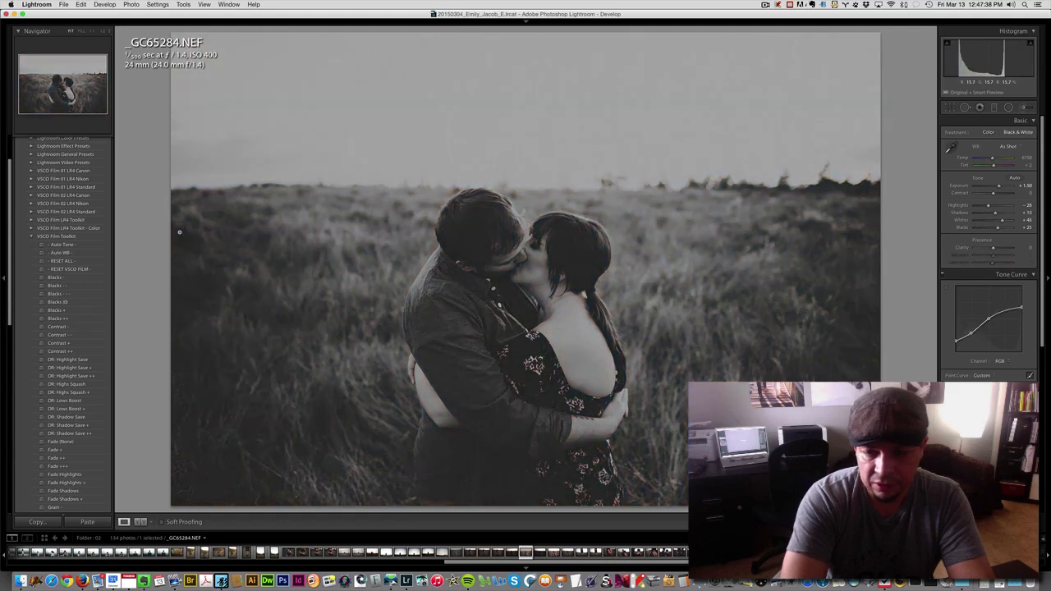
key(super+z)
key(super+z)
key(super+z)
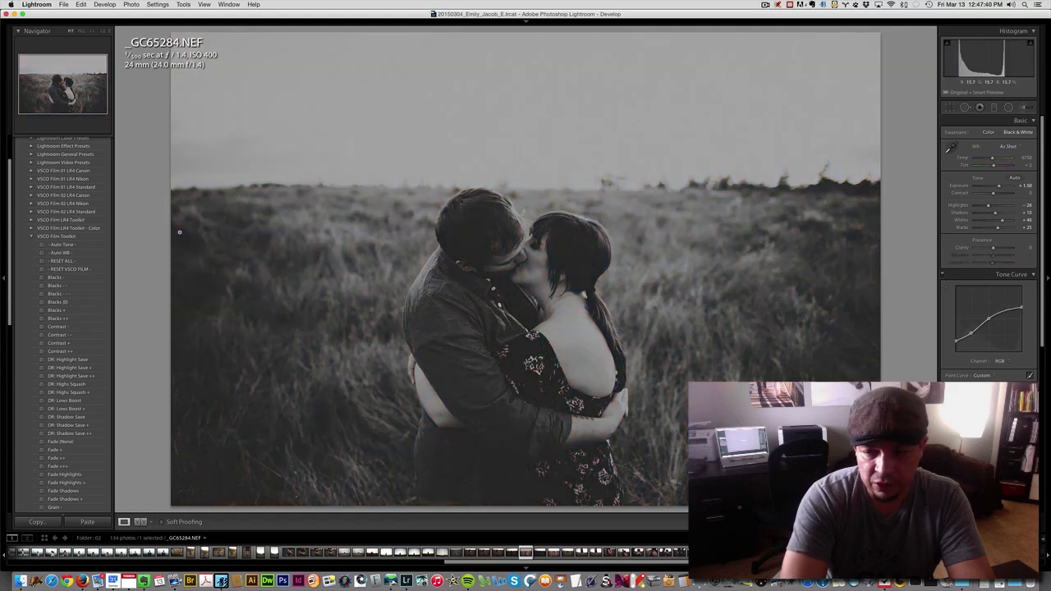
key(super+z)
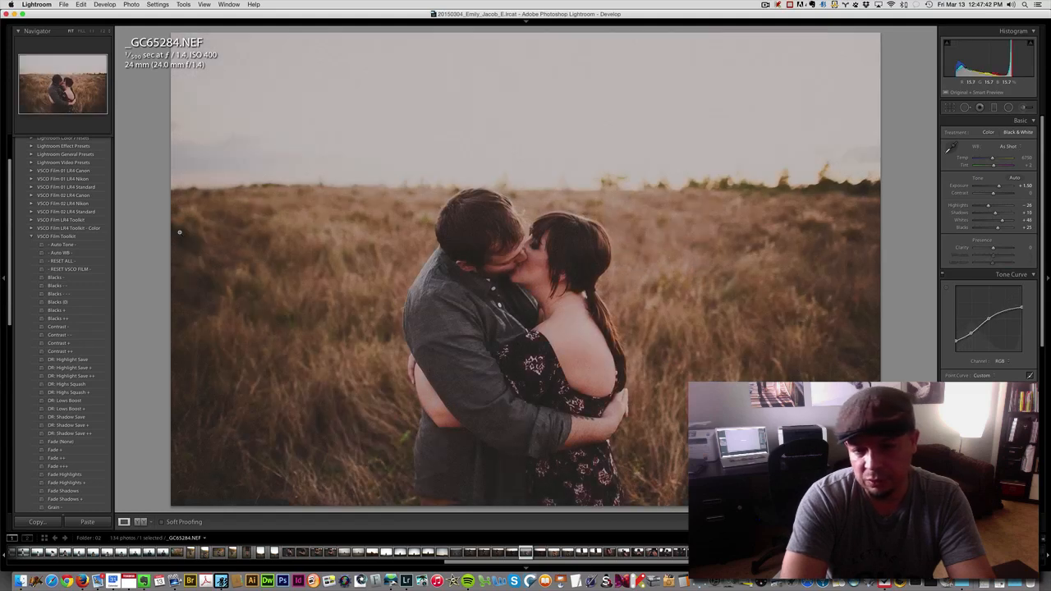
key(super+shift+z)
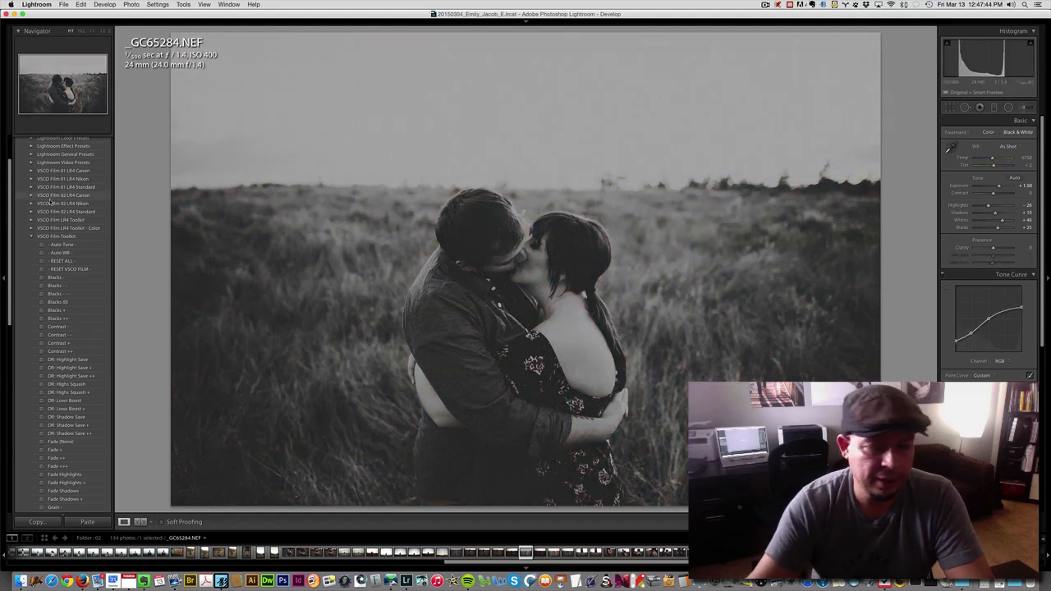
Apply the N - Kodak TRI-X 400 ++ preset from the VSCO Film 01 LR4 Nikon group to the photo
scroll(74, 287, down, 3)
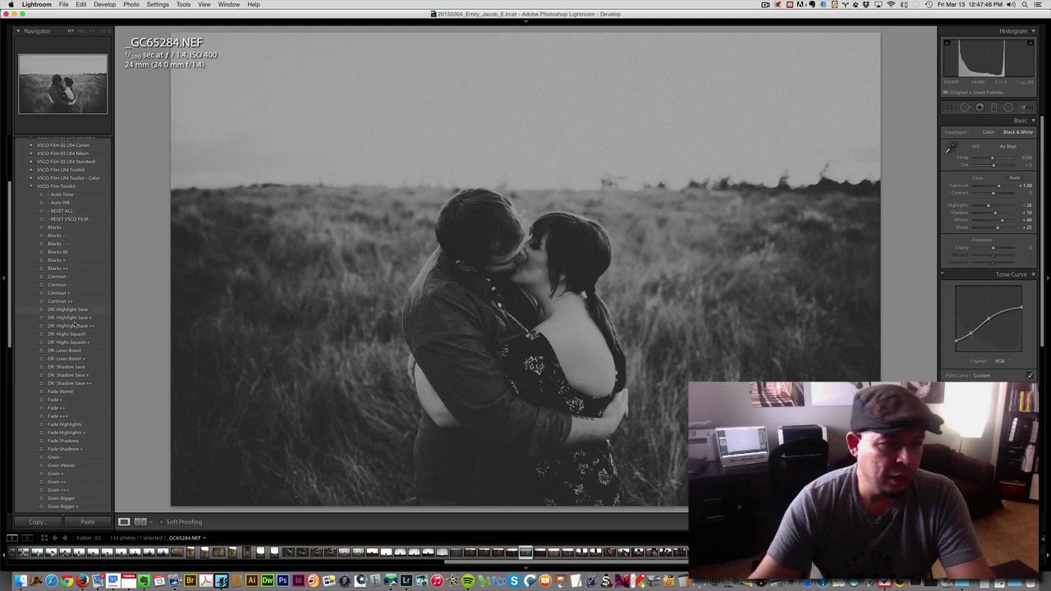
scroll(64, 289, down, 2)
scroll(66, 289, up, 8)
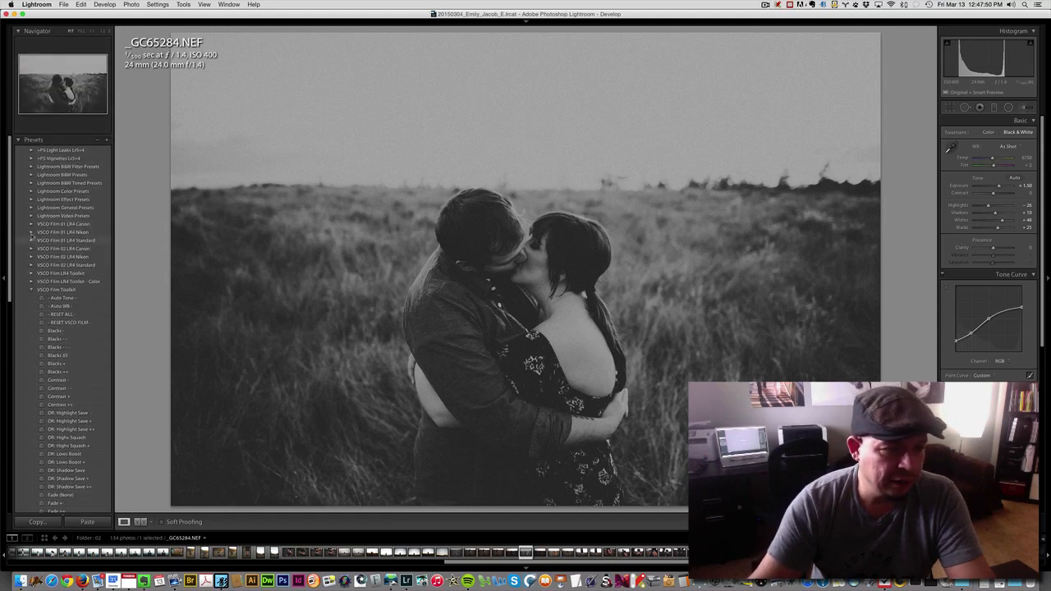
click(30, 232)
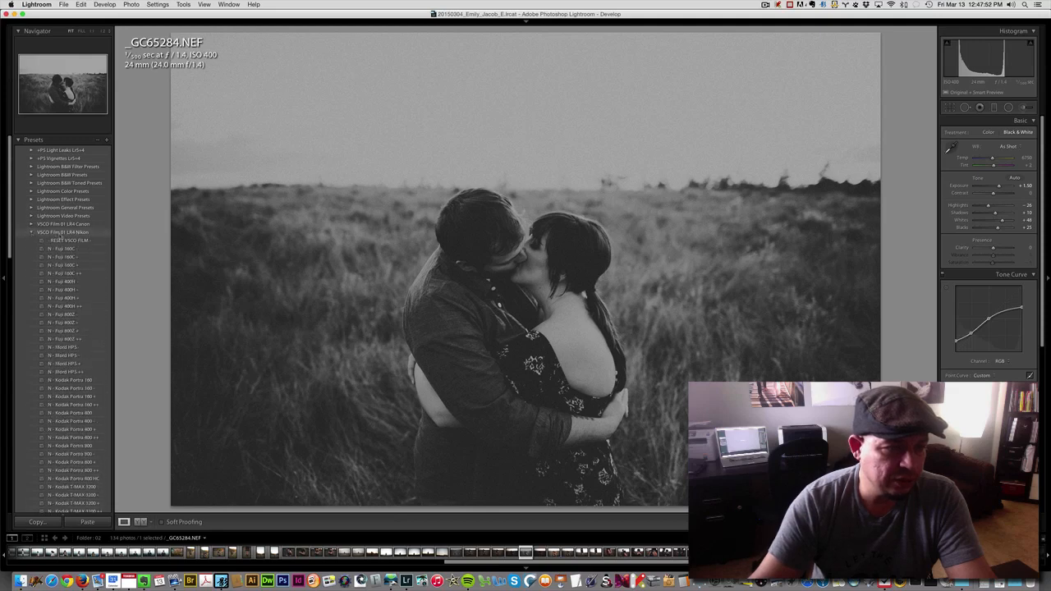
scroll(66, 234, down, 3)
scroll(70, 234, down, 6)
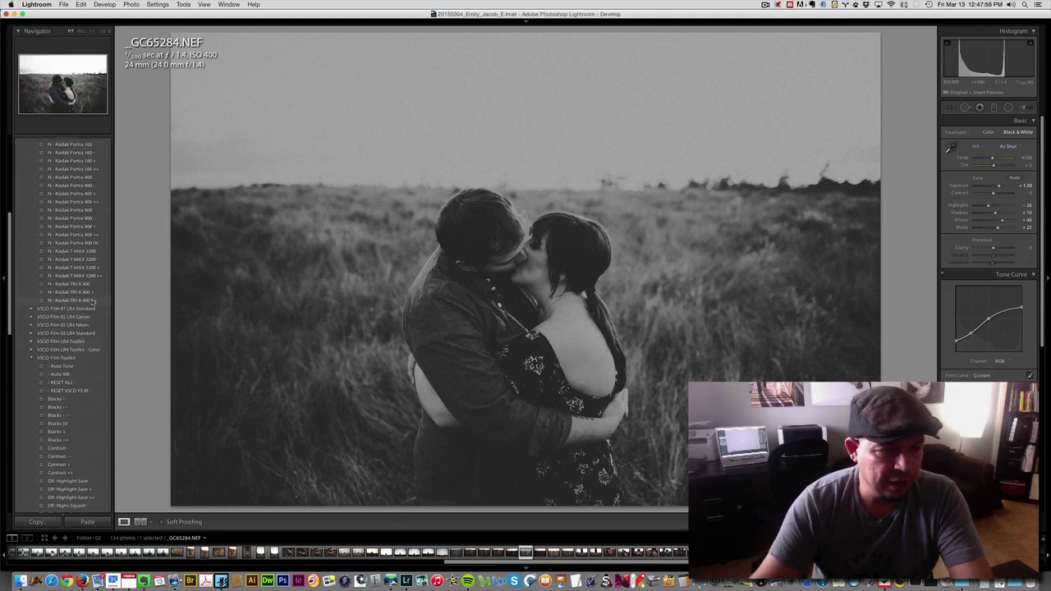
click(87, 300)
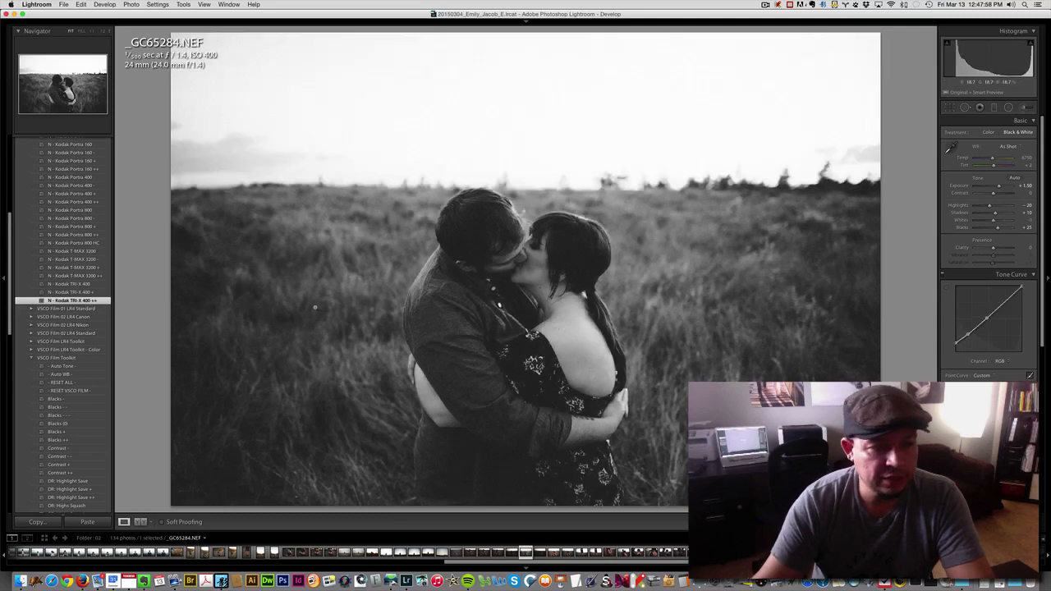
Compare the N - Kodak TRI-X 400 ++ preset with the faded black-and-white looks, ending on the version with Highlights -90
click(108, 284)
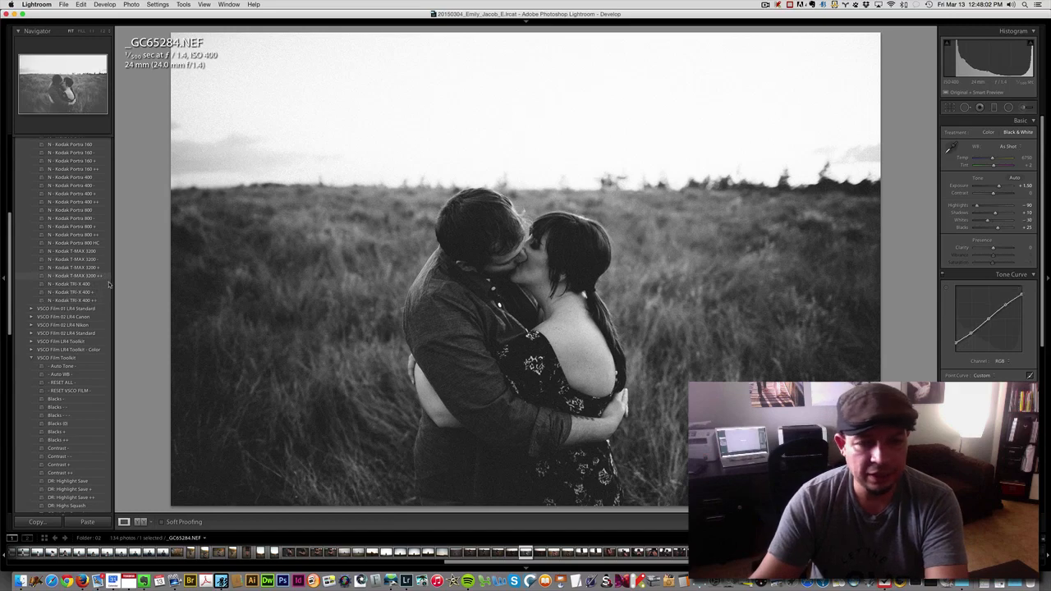
click(85, 301)
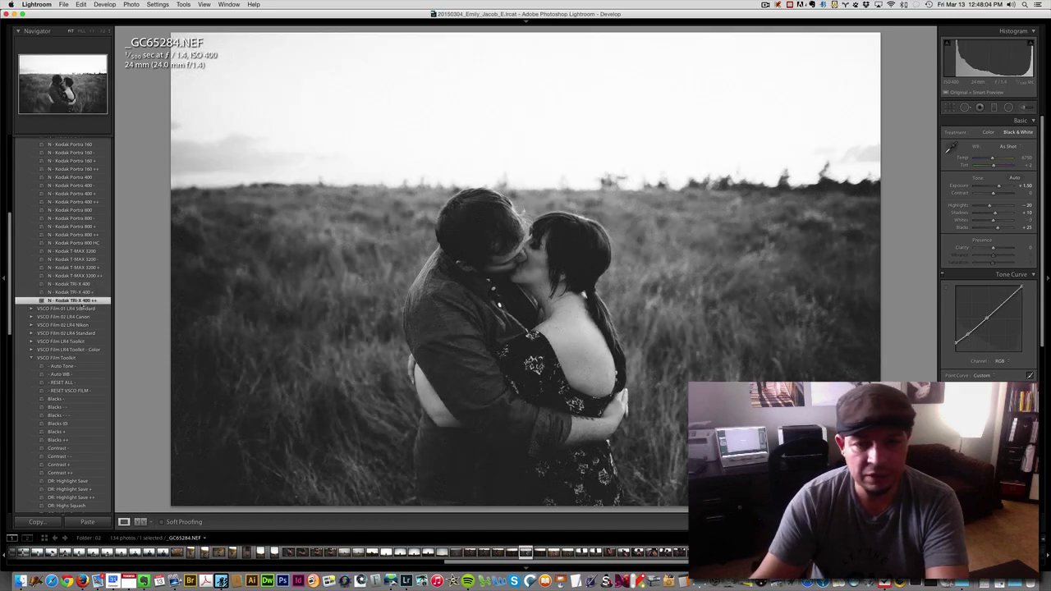
click(91, 301)
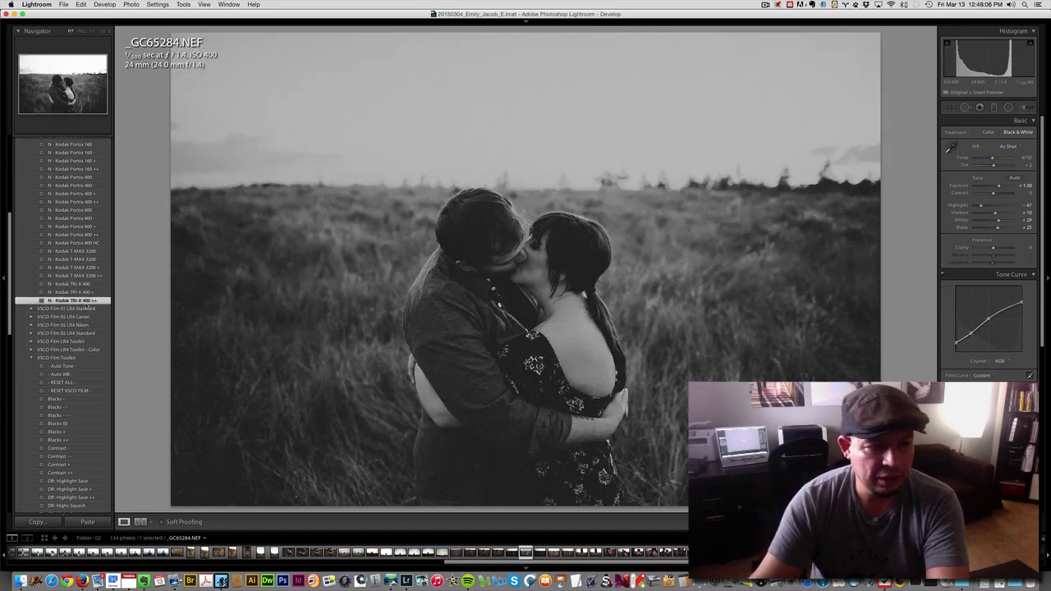
click(89, 302)
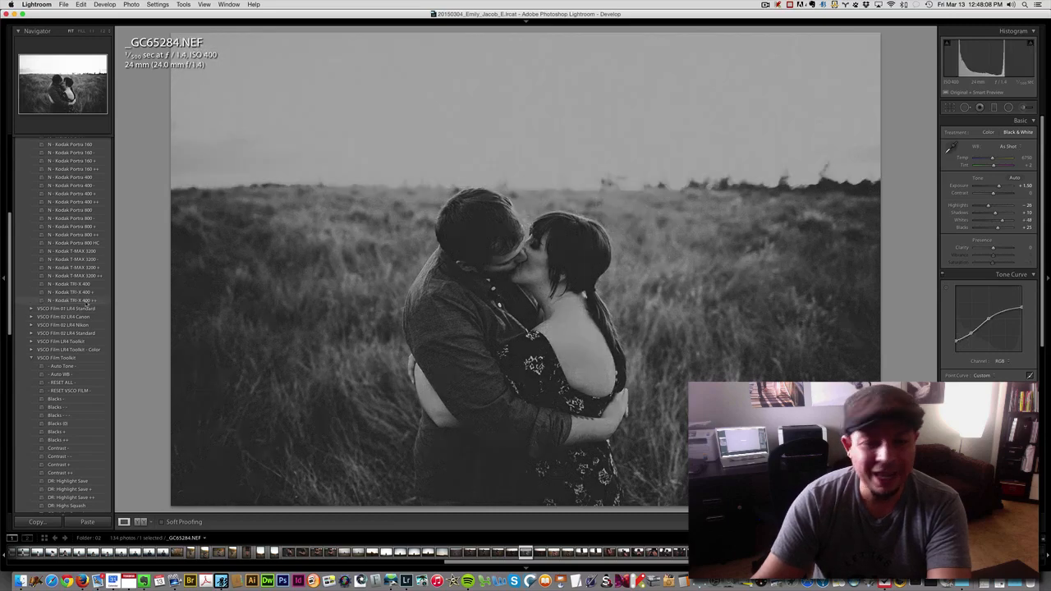
click(86, 302)
click(86, 303)
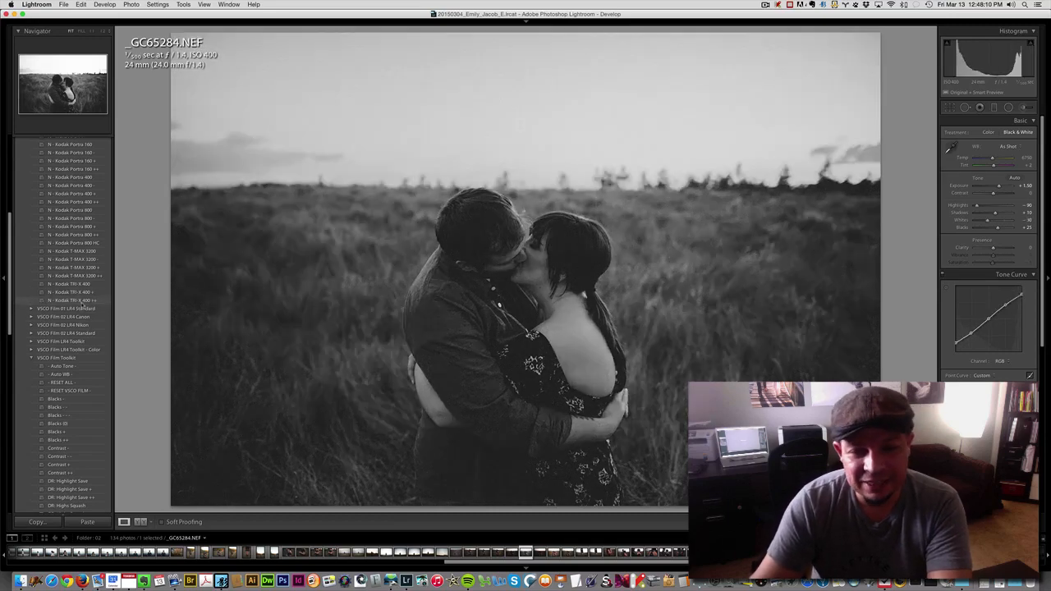
Reapply N - Kodak TRI-X 400 ++ for another comparison and undo it to return to the black-and-white look with Highlights -90
click(86, 302)
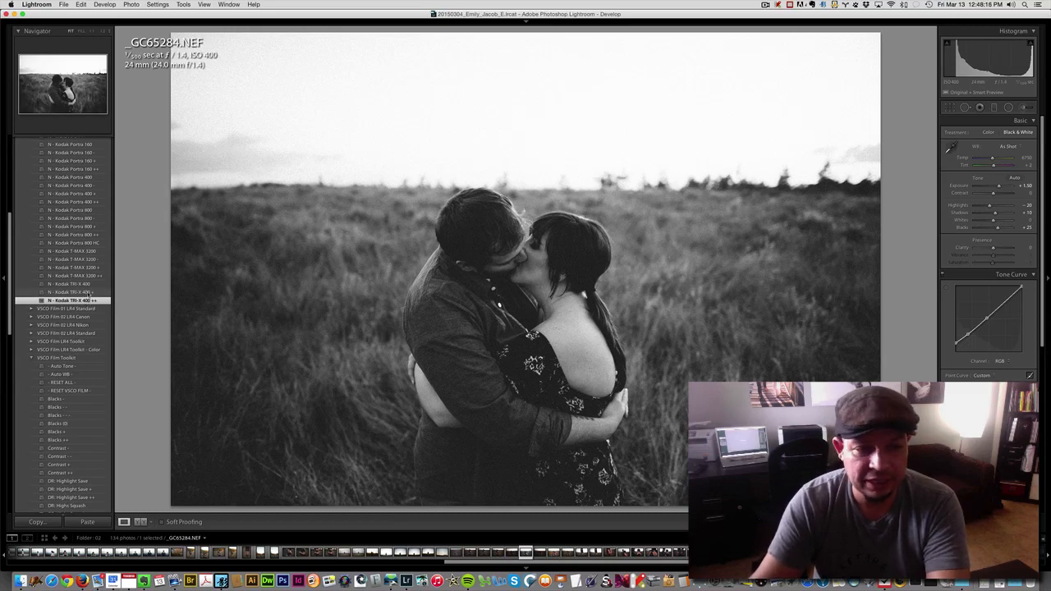
click(85, 300)
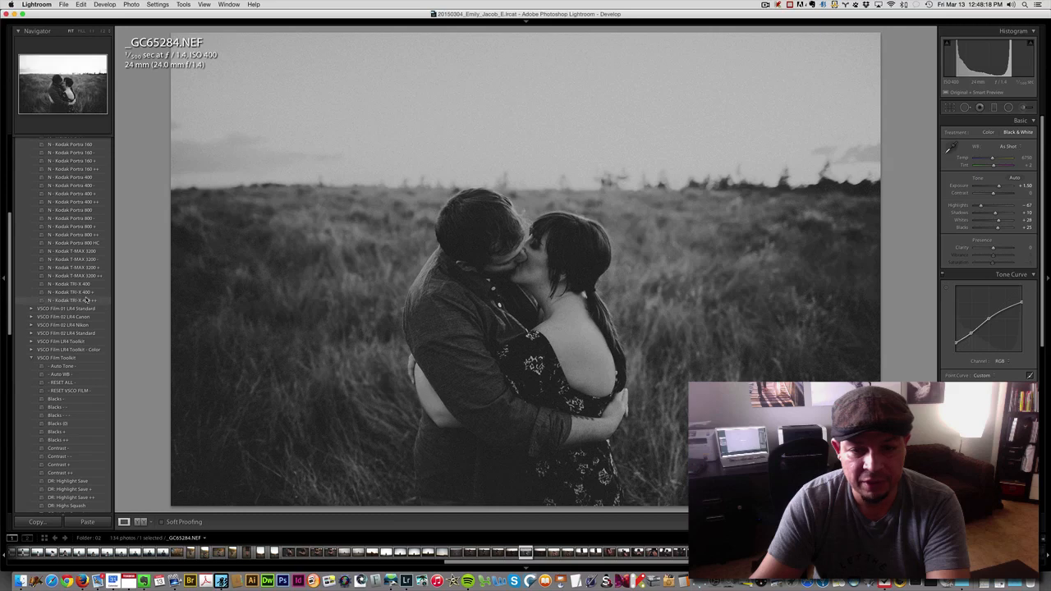
click(85, 301)
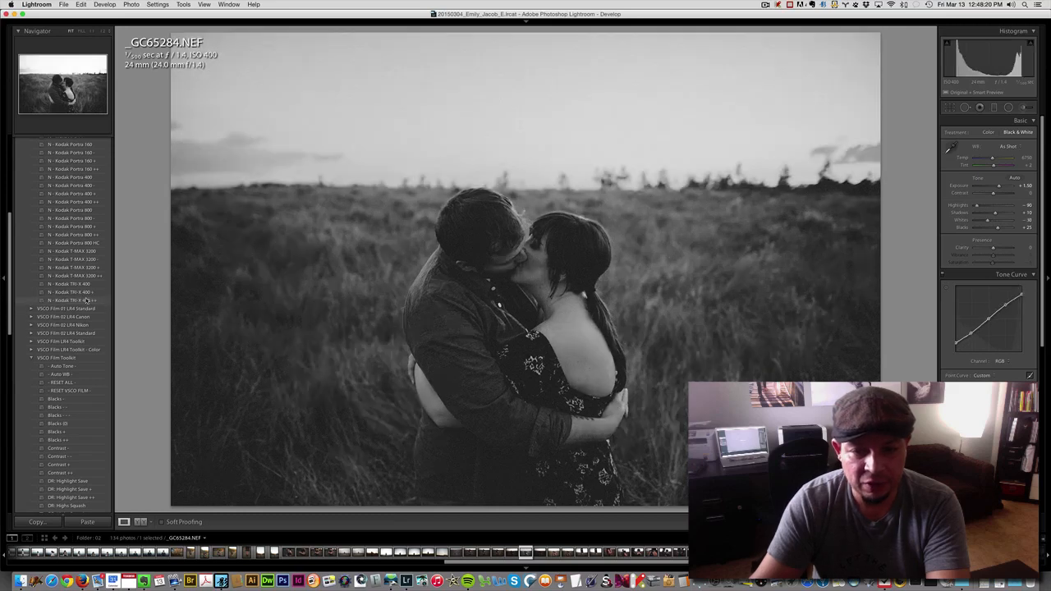
click(85, 300)
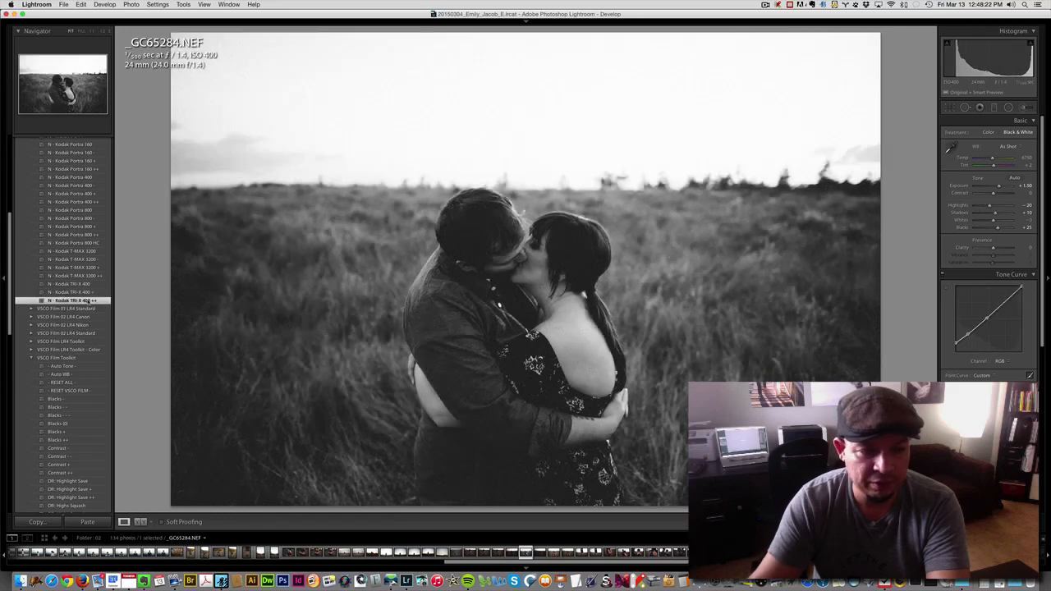
key(super+z)
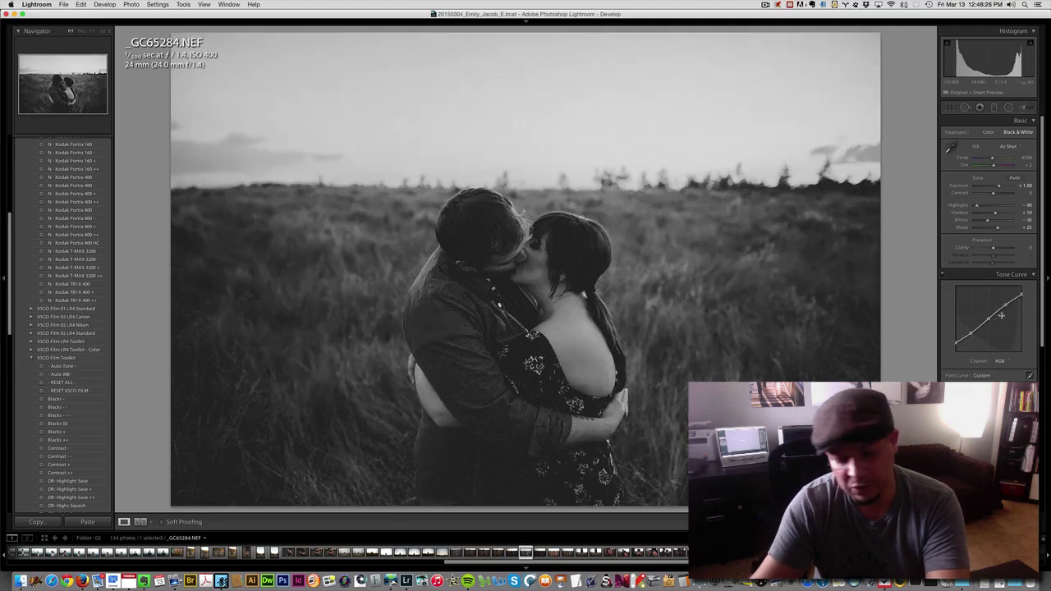
Compare the N - Kodak TRI-X 400 ++ version with the faded black-and-white looks, ending on the one with Highlights -26
key(super+z)
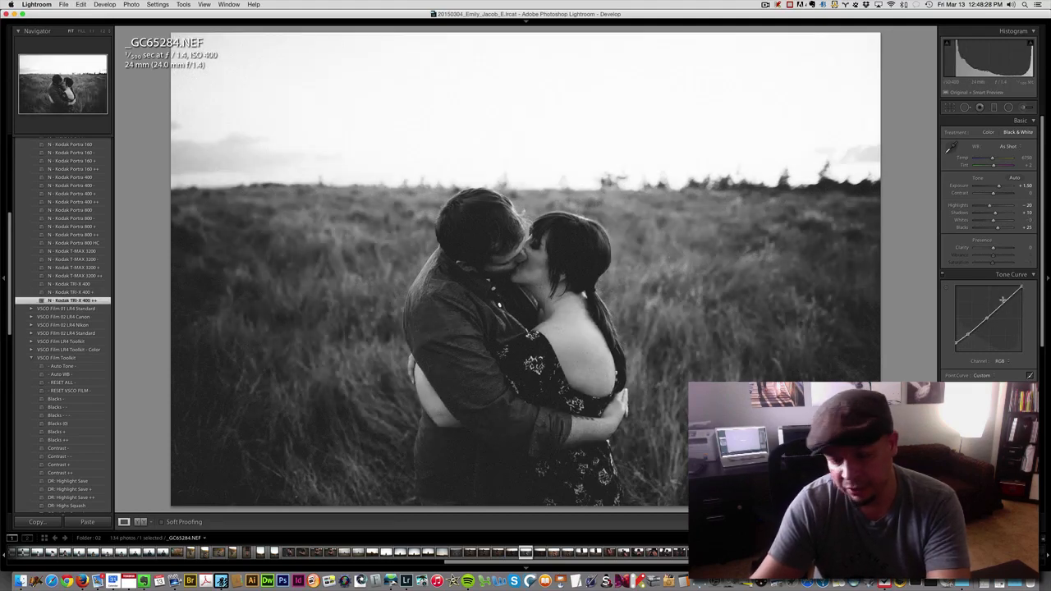
key(super+z)
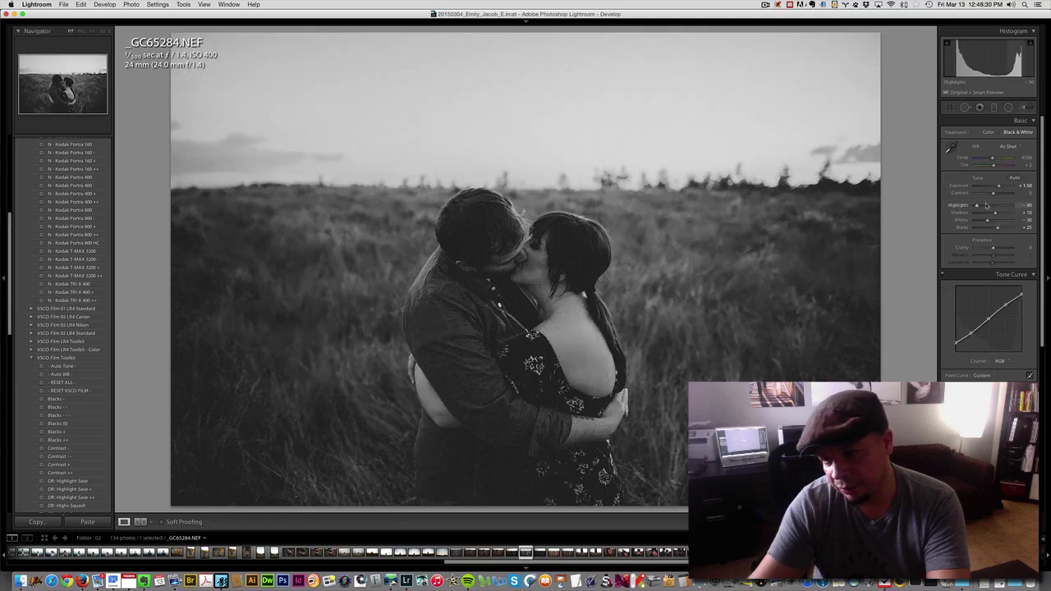
key(super+z)
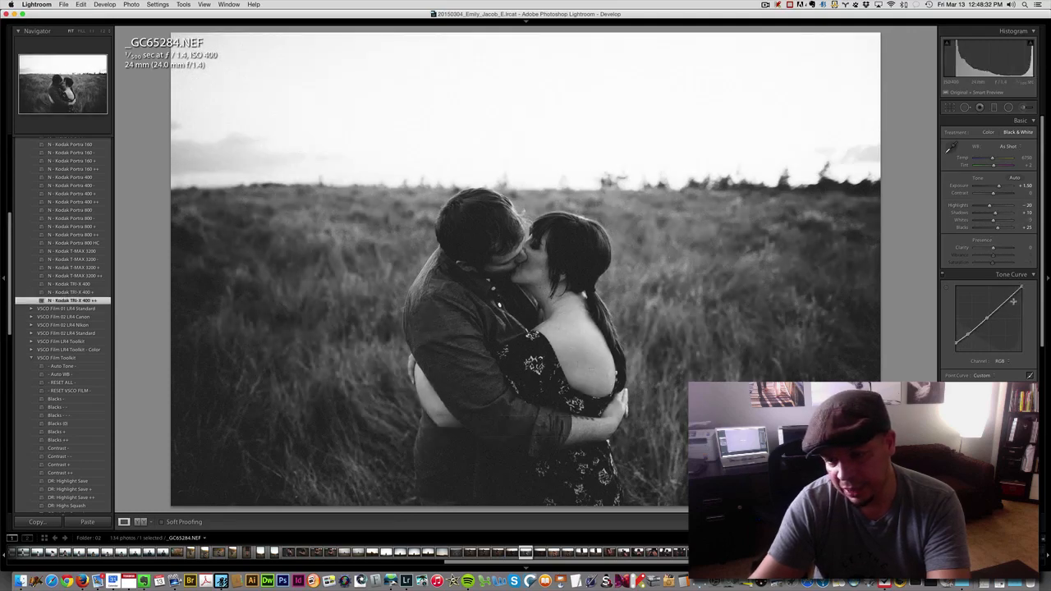
key(super+z)
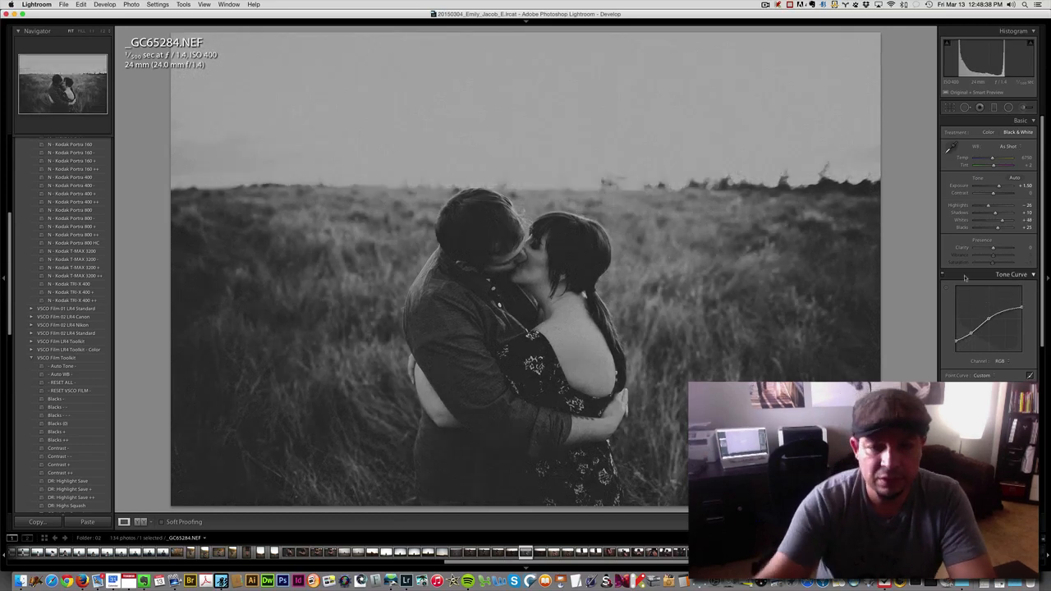
Try brighter and darker exposures on the faded black-and-white photo, ending with Exposure at +1.40
key(equal)
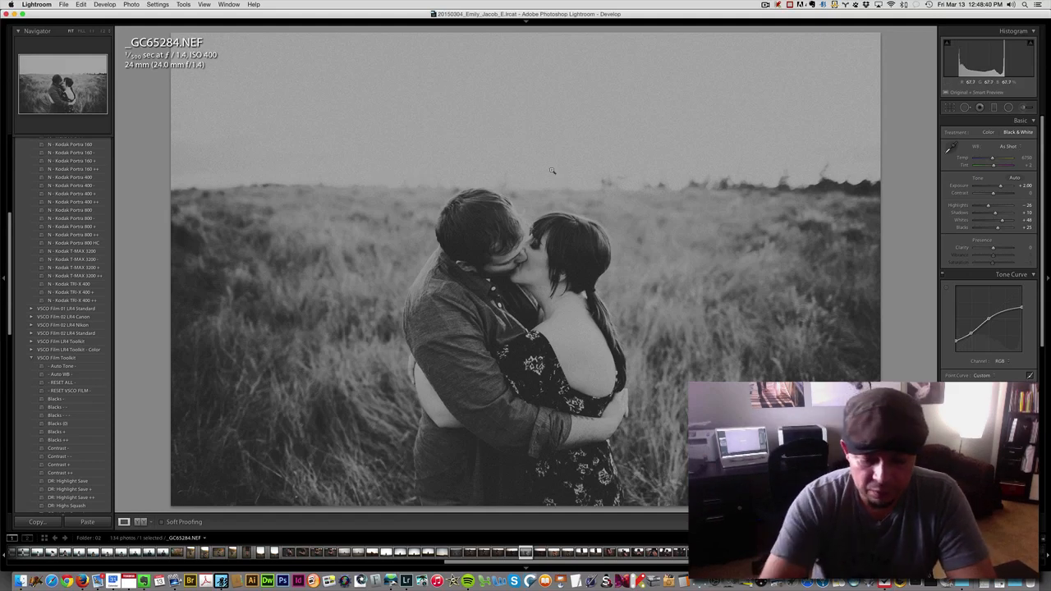
key(minus)
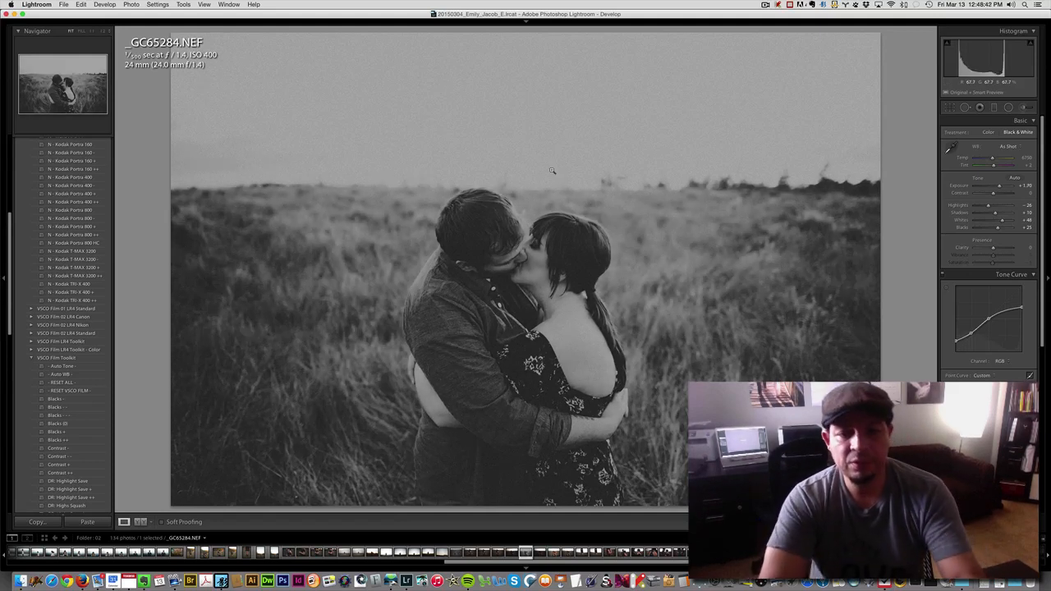
key(minus)
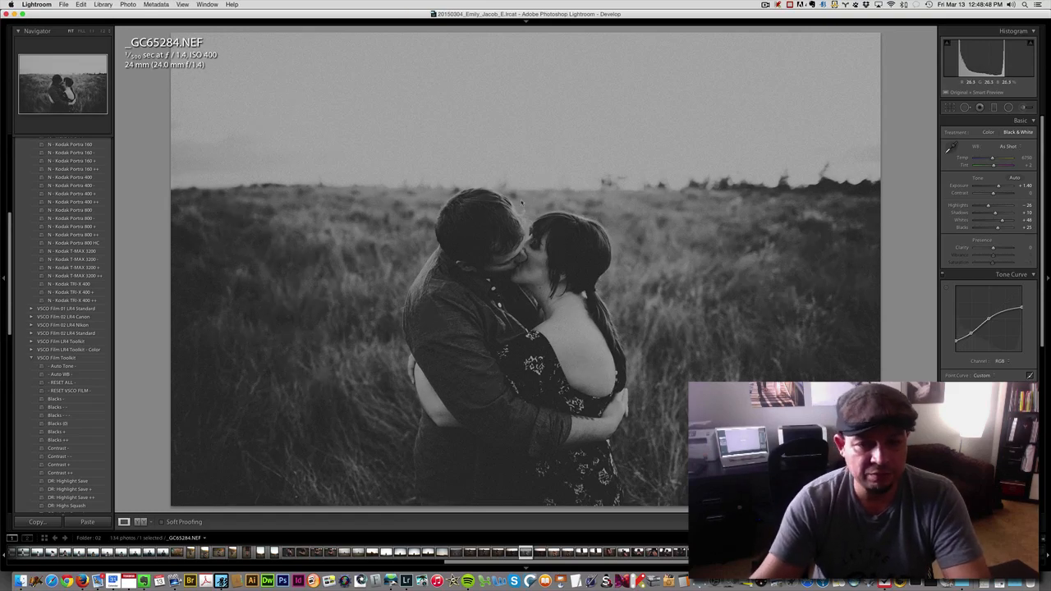
Browse the Library grid and open the lakeside photo of the woman facing the camera with windblown hair
key(g)
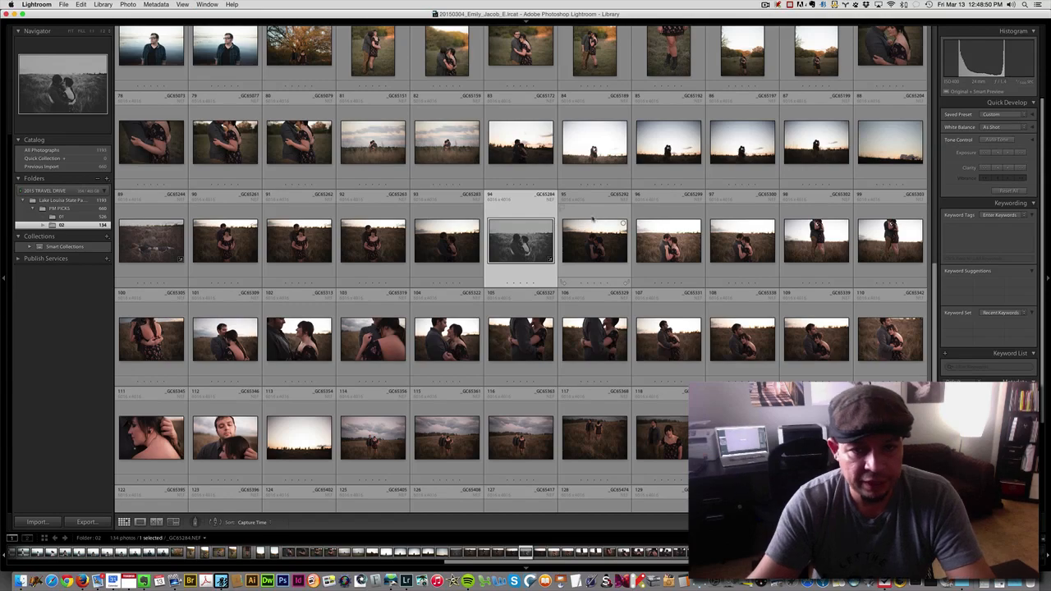
scroll(593, 221, down, 3)
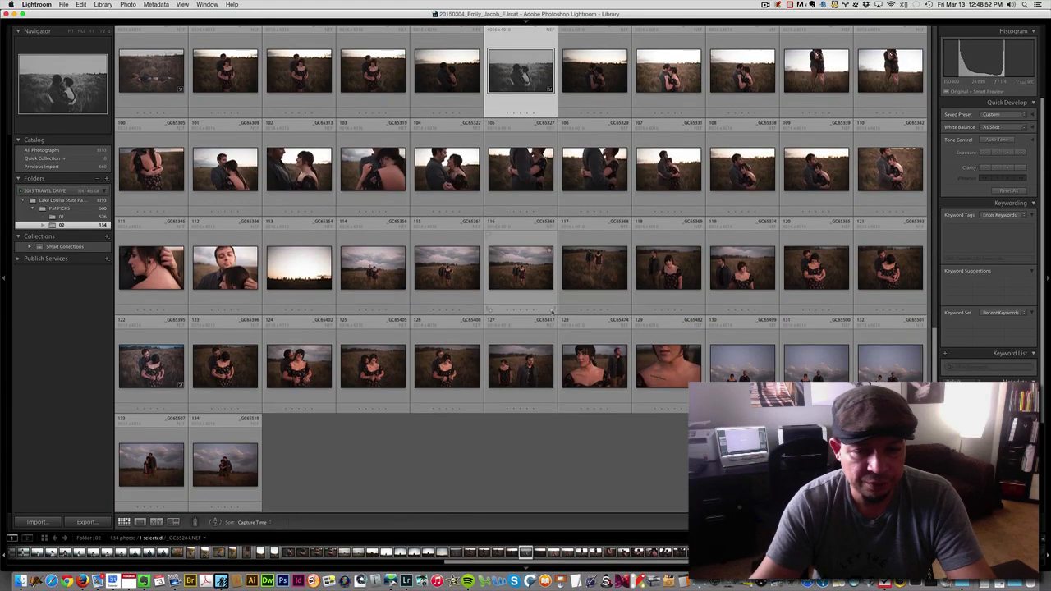
scroll(567, 252, up, 15)
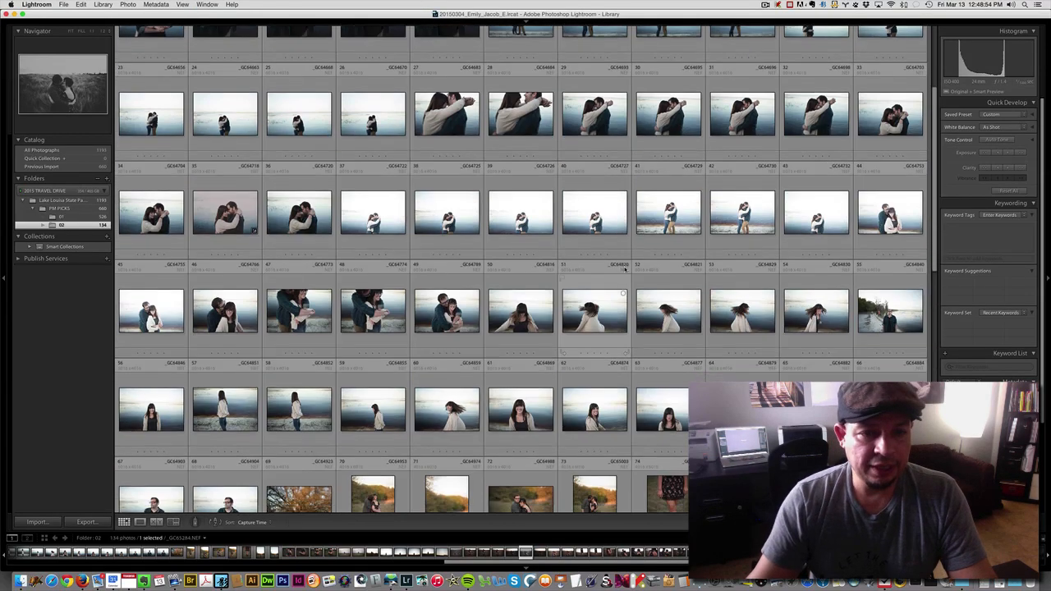
scroll(566, 252, down, 3)
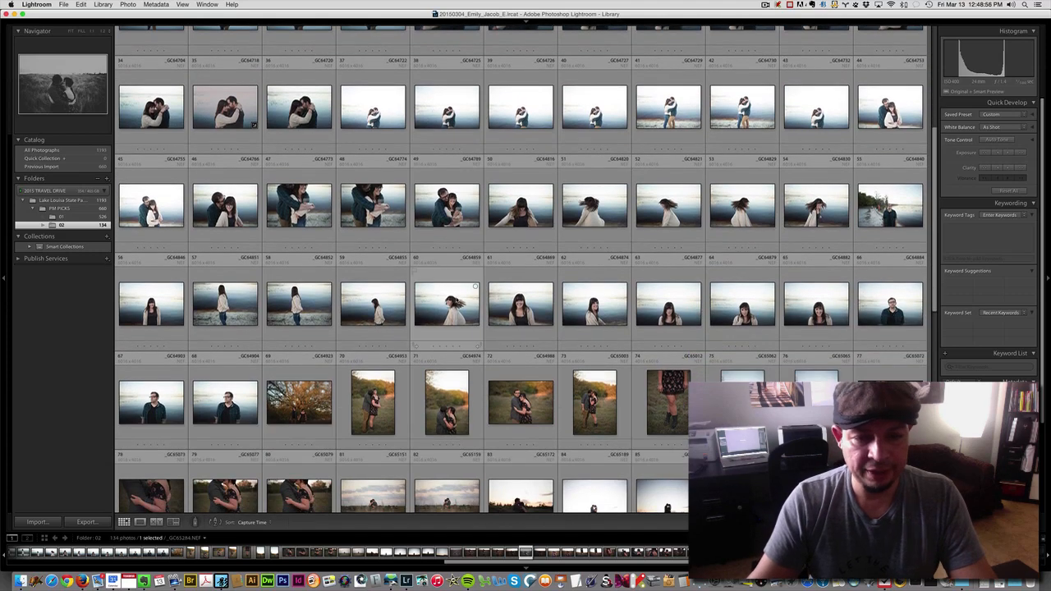
double_click(475, 287)
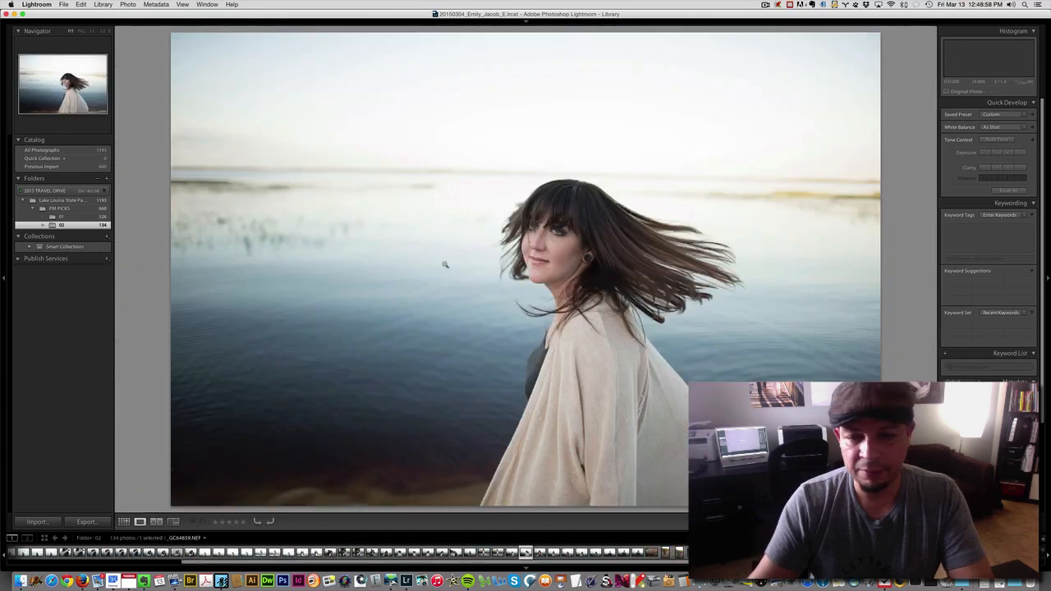
Go to _GC64820.NEF, the woman seen from behind at the lake, and apply a color preset
key(Right)
key(Right)
key(Right)
key(Right)
key(Right)
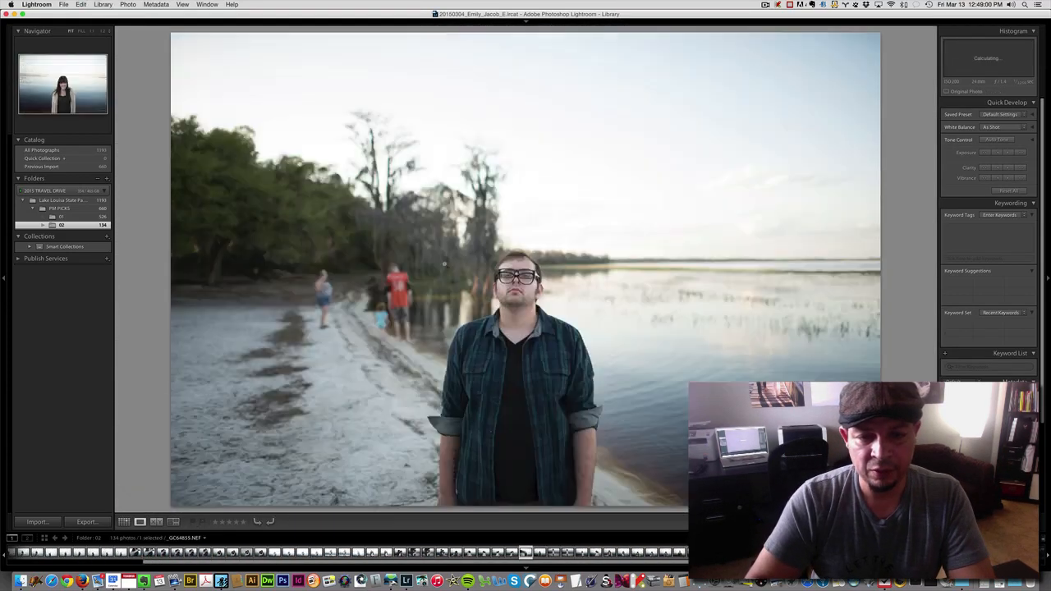
key(Right)
key(Right)
key(Right)
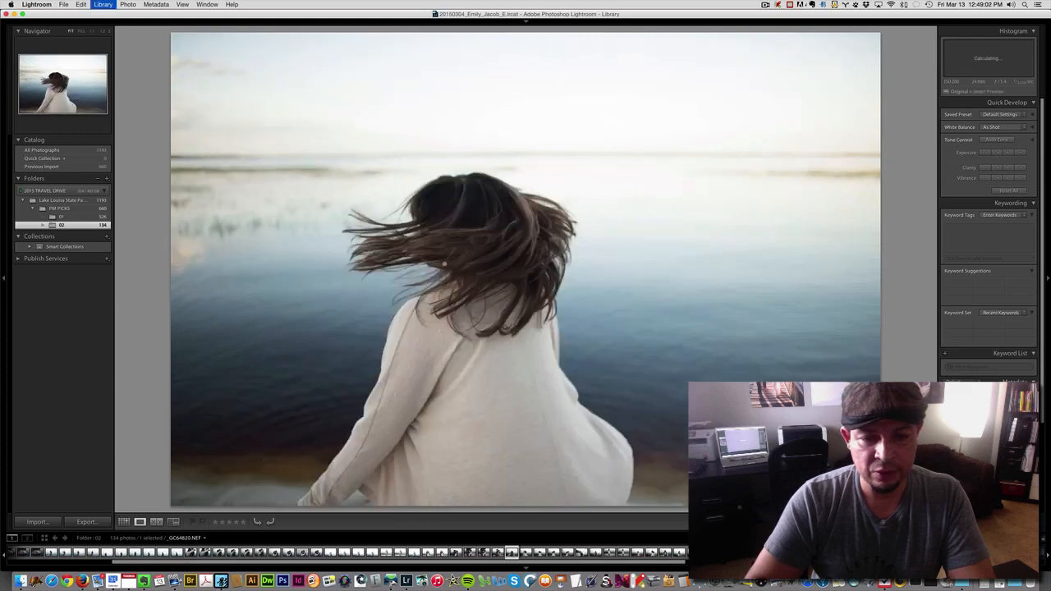
key(Left)
key(Left)
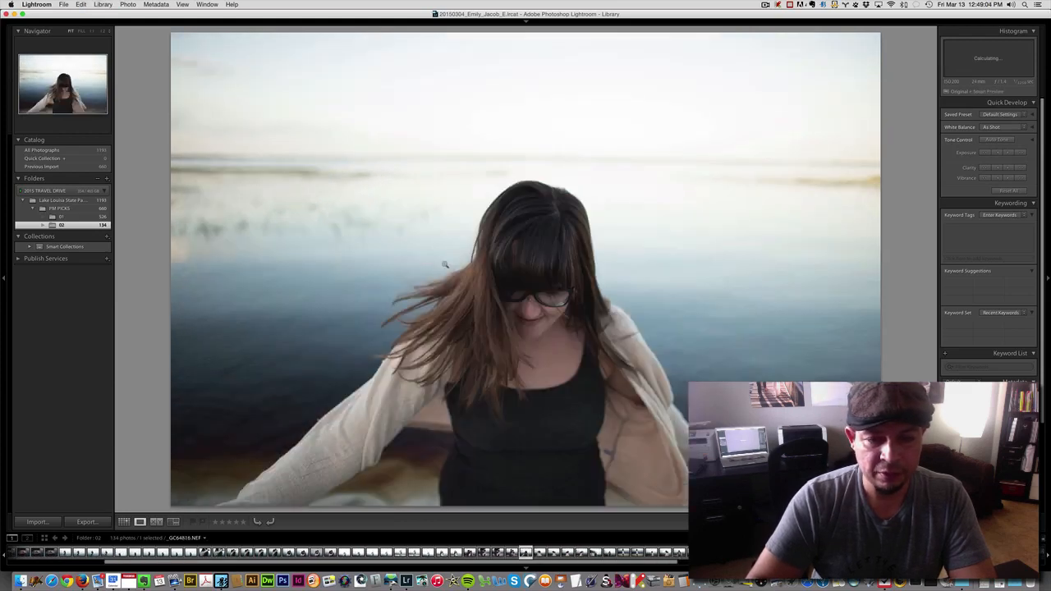
key(Right)
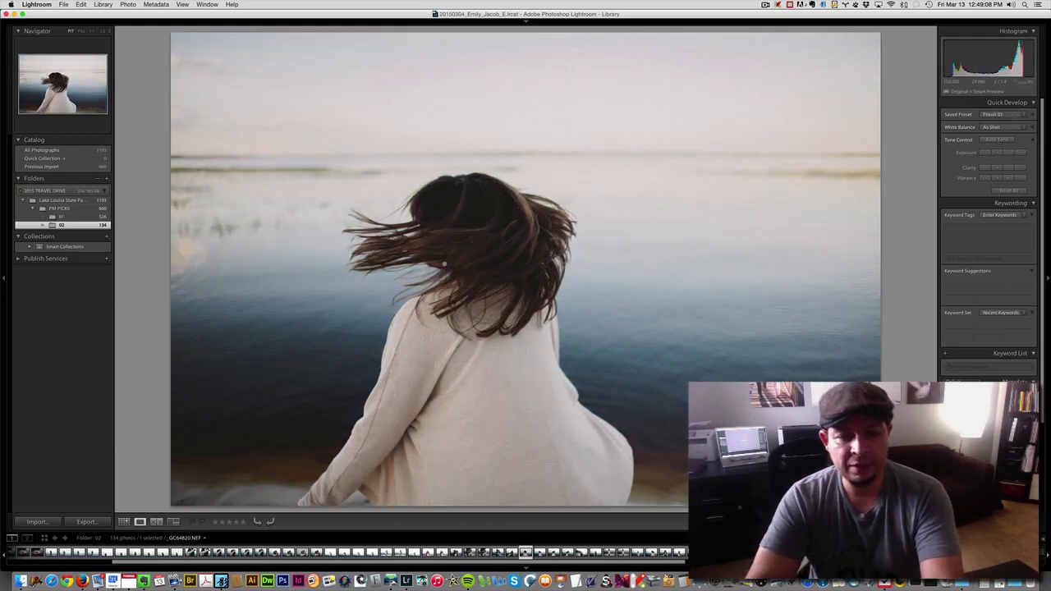
Apply a black-and-white preset to _GC64820.NEF and a faded color preset to the smiling lakeside portrait _GC64846.NEF
key(Right)
key(Right)
key(Right)
key(Right)
key(Right)
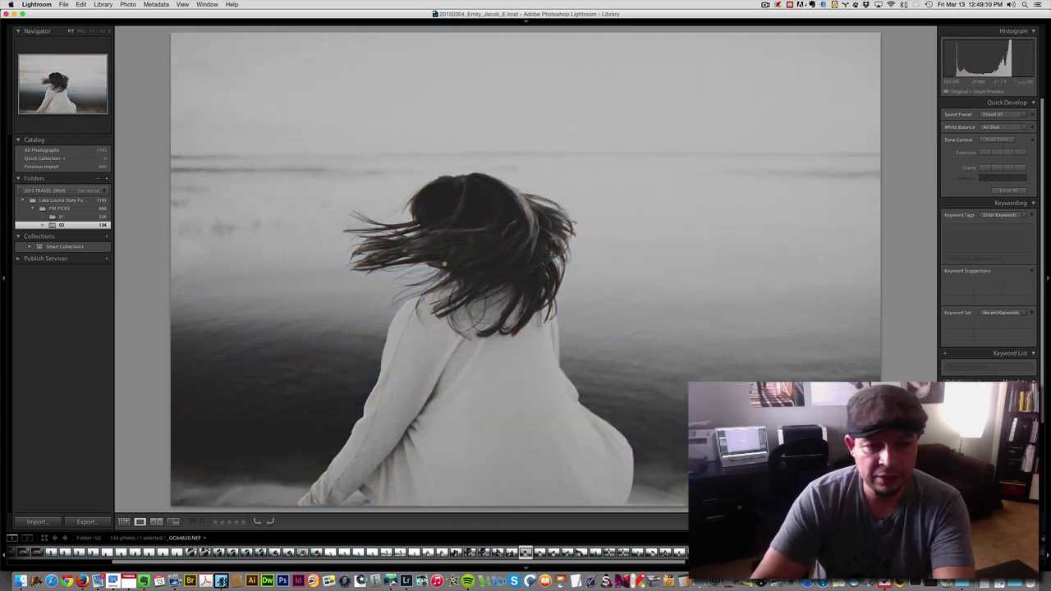
key(Right)
key(Right)
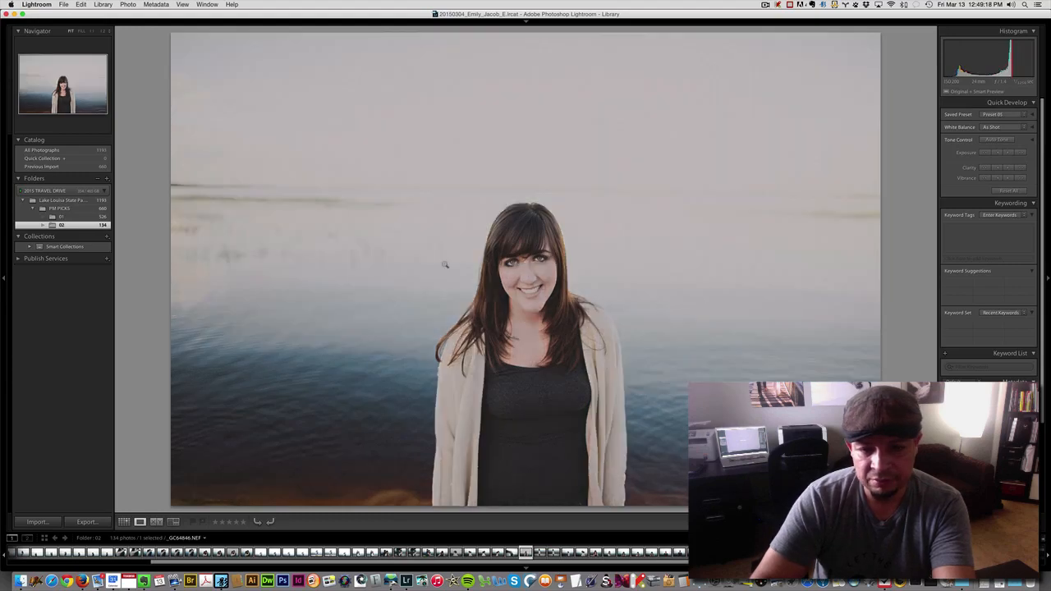
Move on to the lakeside portrait _GC64879.NEF and apply the black-and-white Preset 06
key(Right)
key(Right)
key(Right)
key(Right)
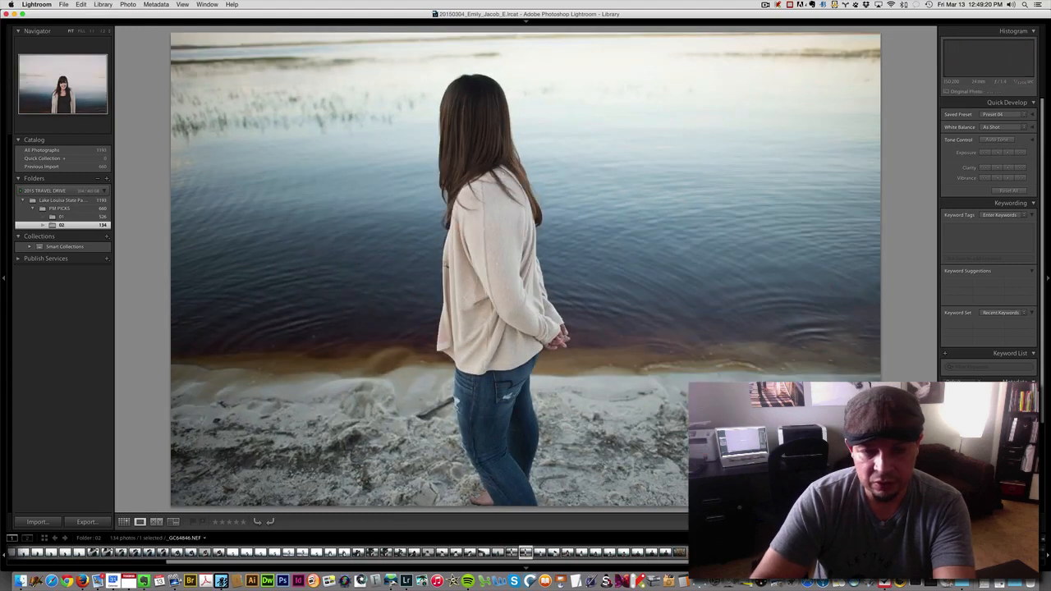
key(Right)
key(Right)
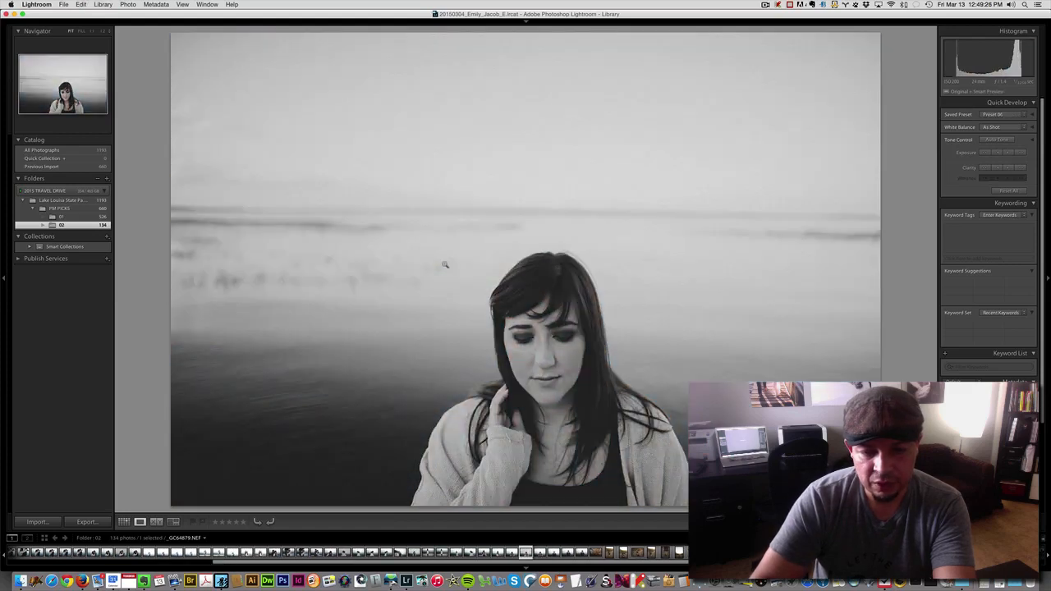
Compare black-and-white and color presets on the tree photo _GC64923.NEF, ending on the faded color look with Auto white balance
key(Left)
key(Left)
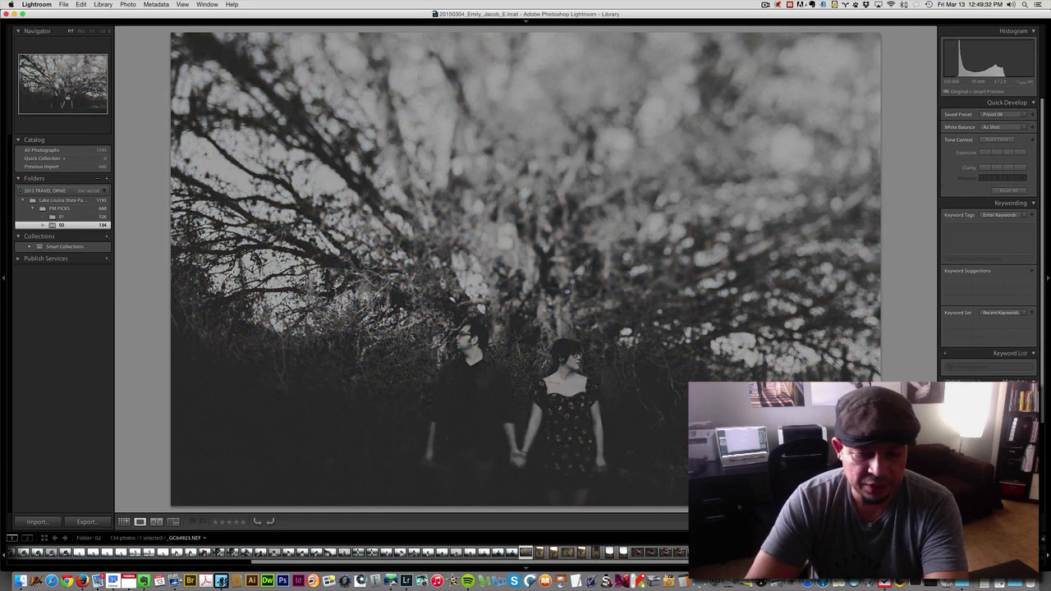
key(ctrl+1)
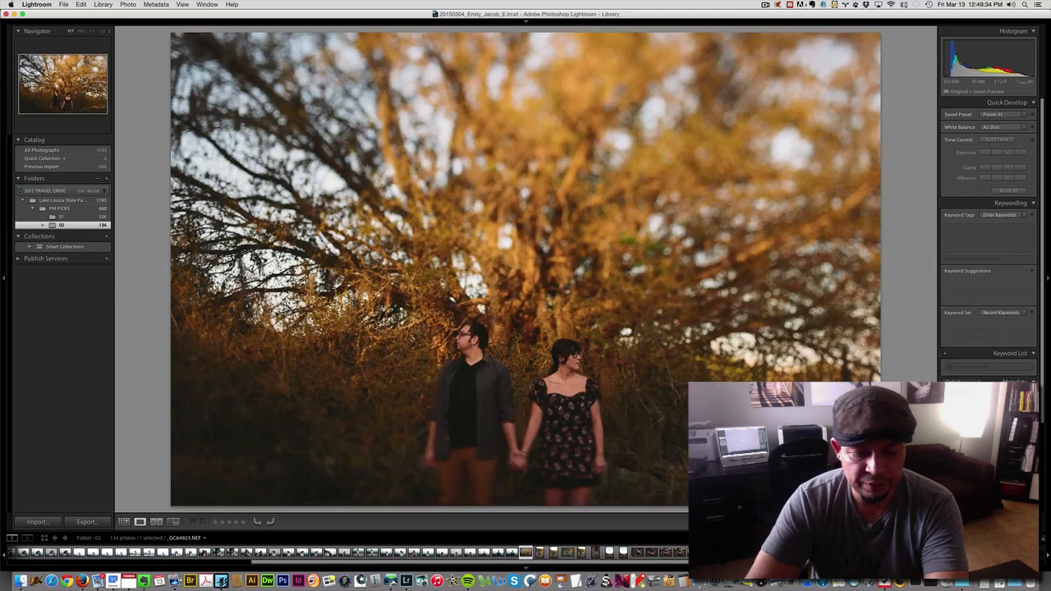
key(ctrl+4)
key(ctrl+5)
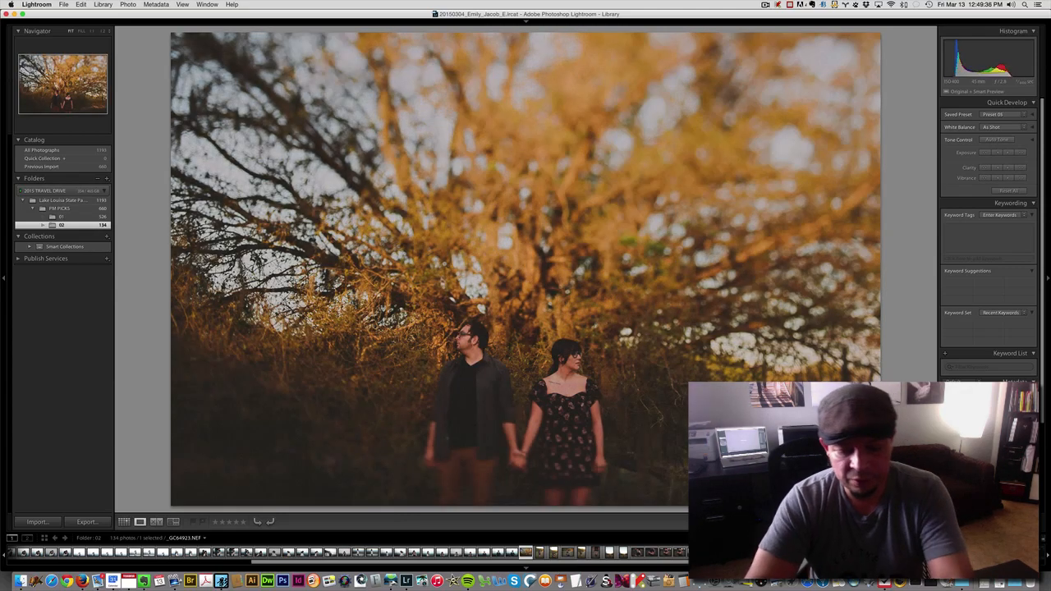
key(super+shift+u)
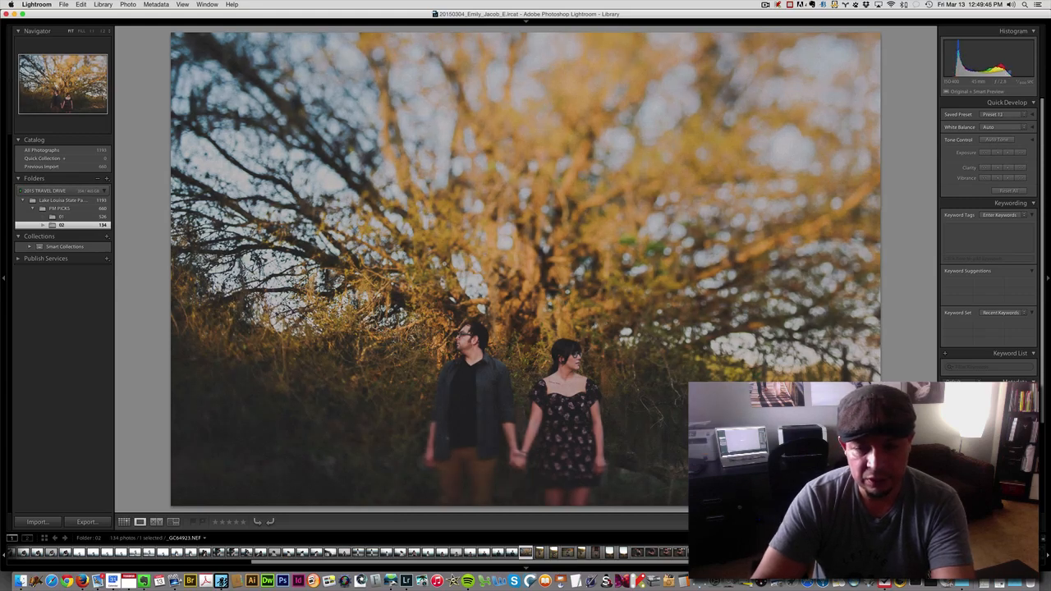
Advance to the close-up of the embracing arms, _GC65073.NEF, and apply the black-and-white Preset 06
key(Right)
key(Right)
key(Right)
key(Right)
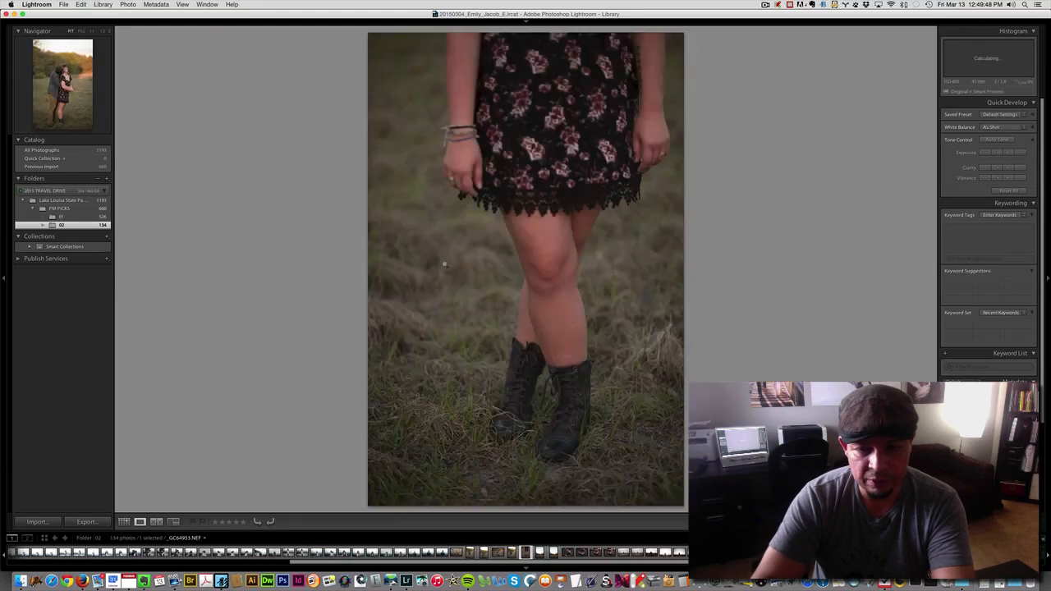
key(Right)
key(Right)
key(Right)
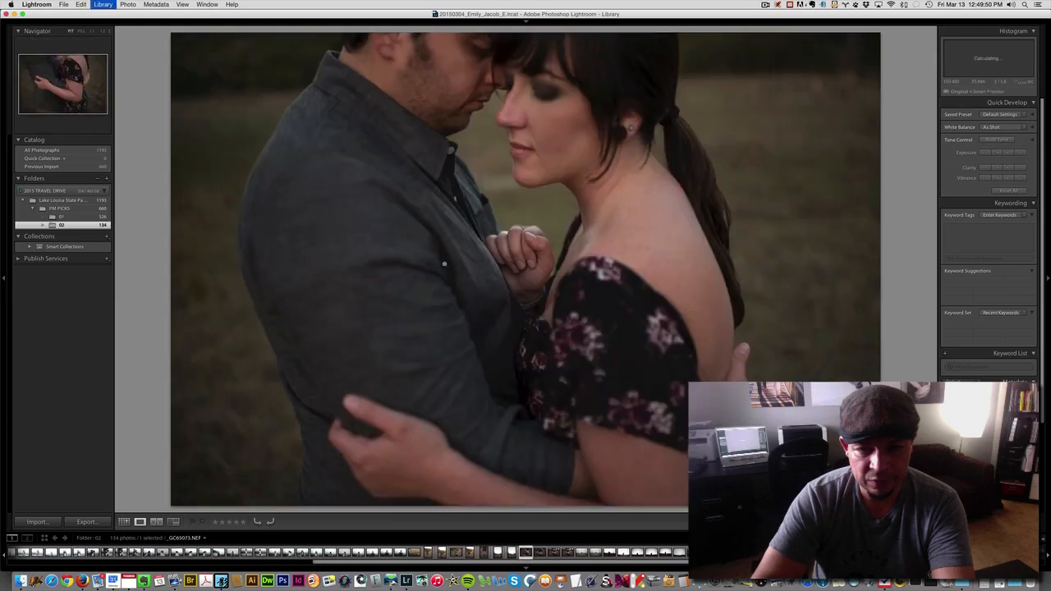
key(Right)
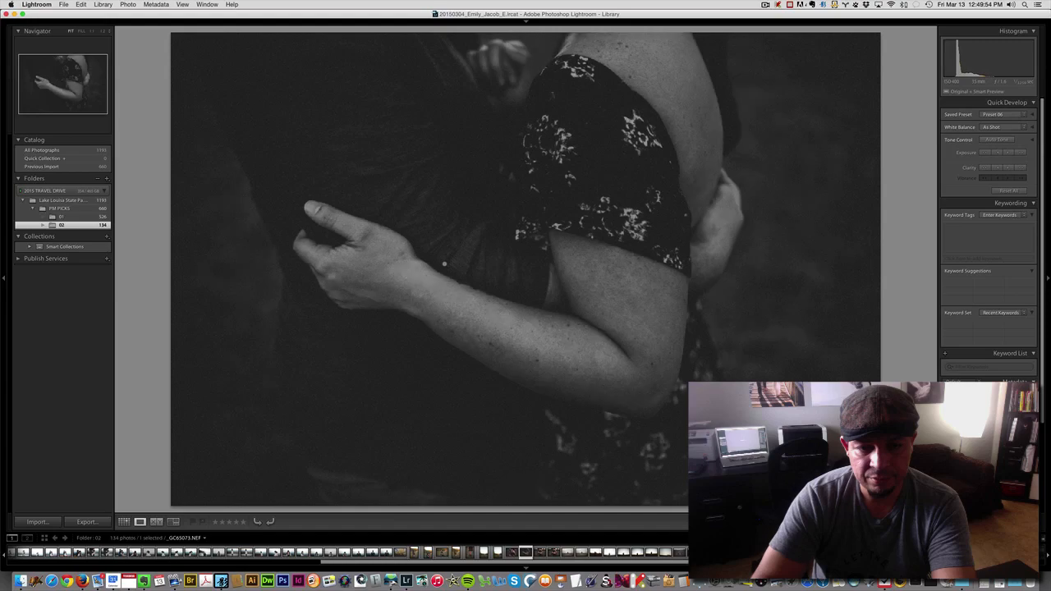
Browse the couple's sunset field photos up to the close portrait _GC65346.NEF and check its detail at a magnified view
key(Right)
key(Right)
key(Right)
key(Right)
key(Right)
key(Right)
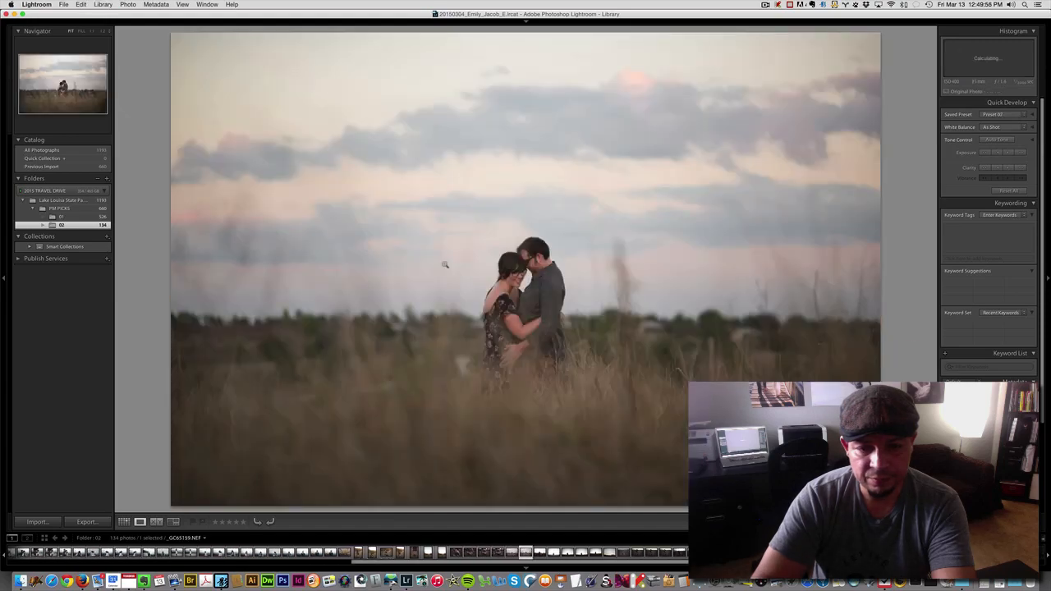
key(Right)
key(Right)
key(Right)
key(Right)
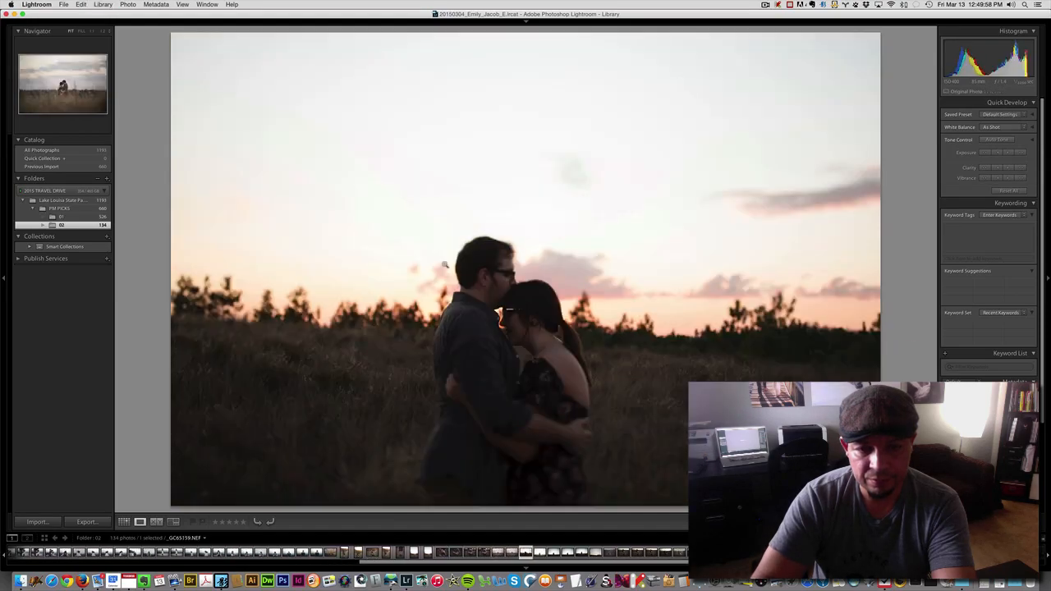
key(Right)
key(Right)
key(Right)
key(Right)
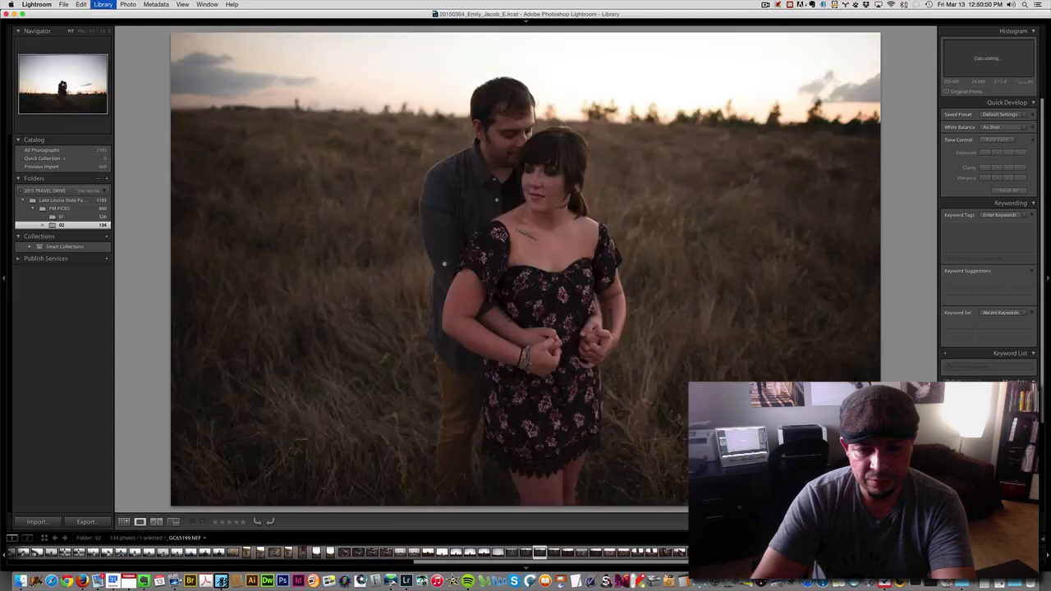
key(Right)
key(Right)
key(Right)
key(Right)
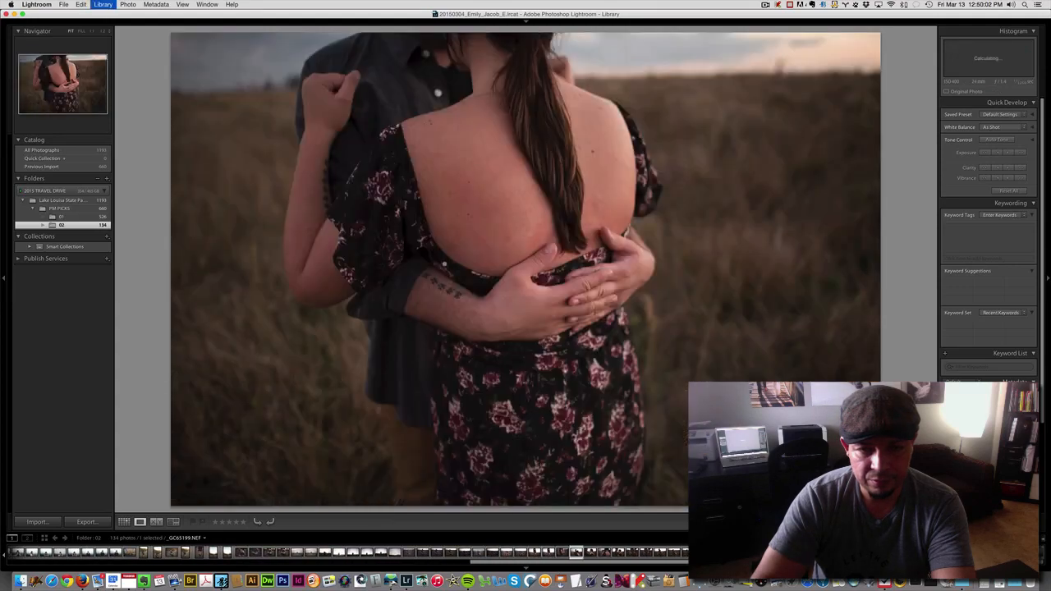
key(Right)
key(Right)
key(Right)
key(Right)
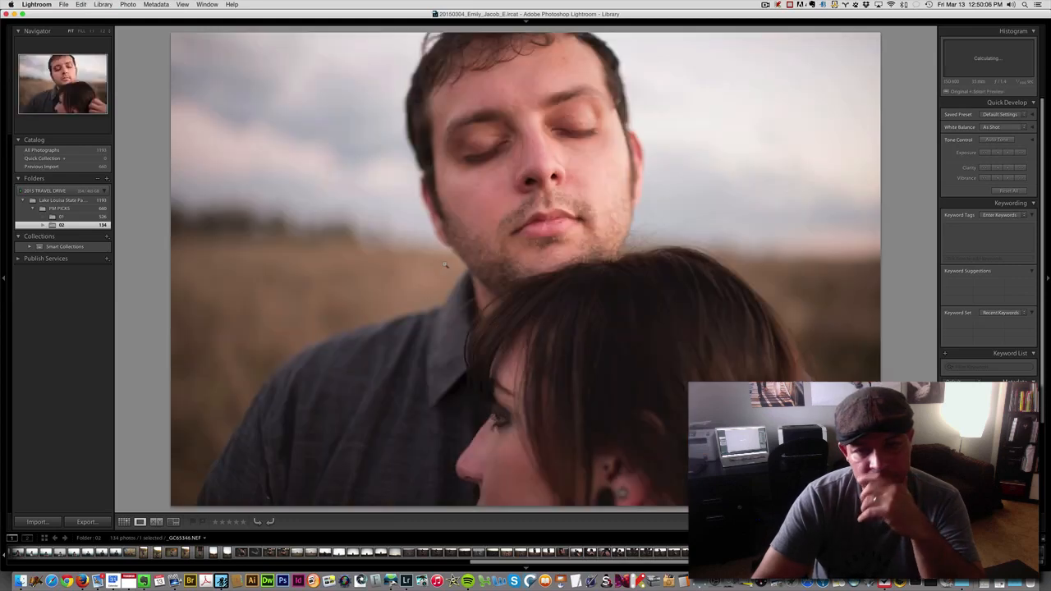
key(Right)
key(Right)
key(Right)
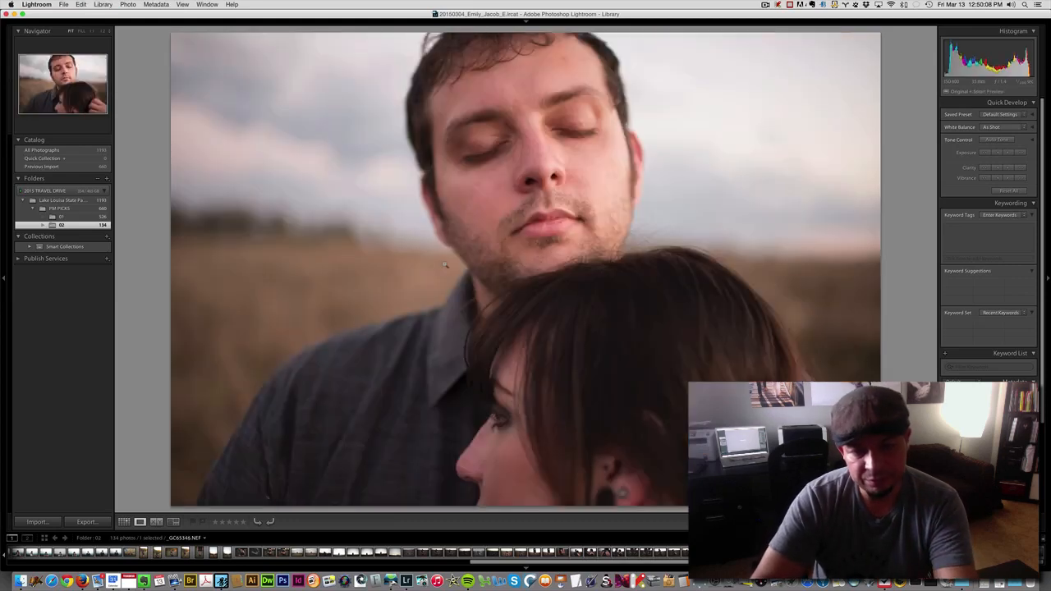
click(444, 264)
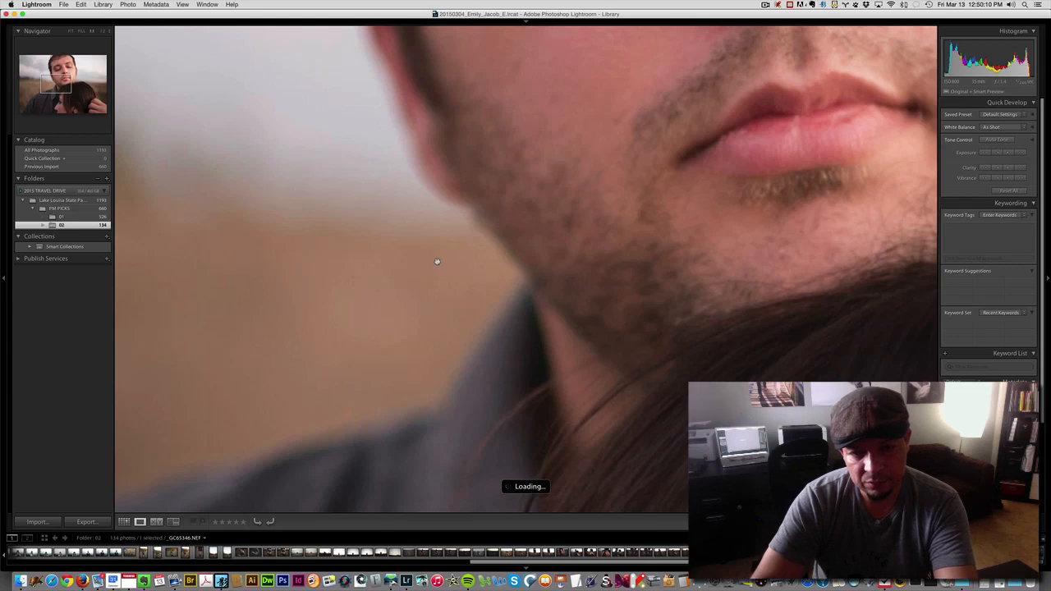
click(437, 261)
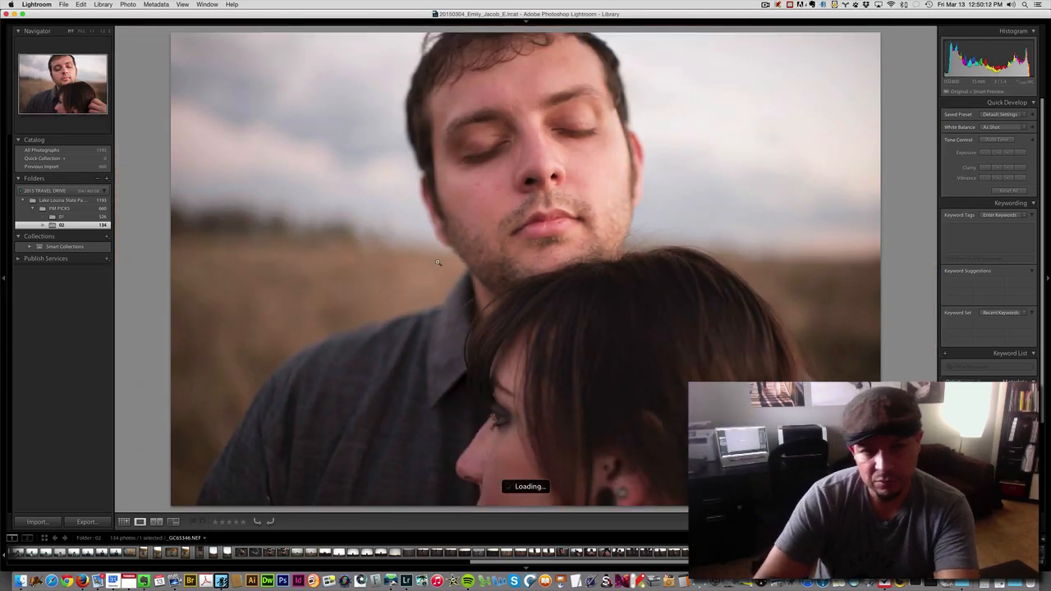
Turn the close portrait _GC65346.NEF black and white, then apply the N - Kodak TRI-X 400 ++ preset in the Develop module
key(v)
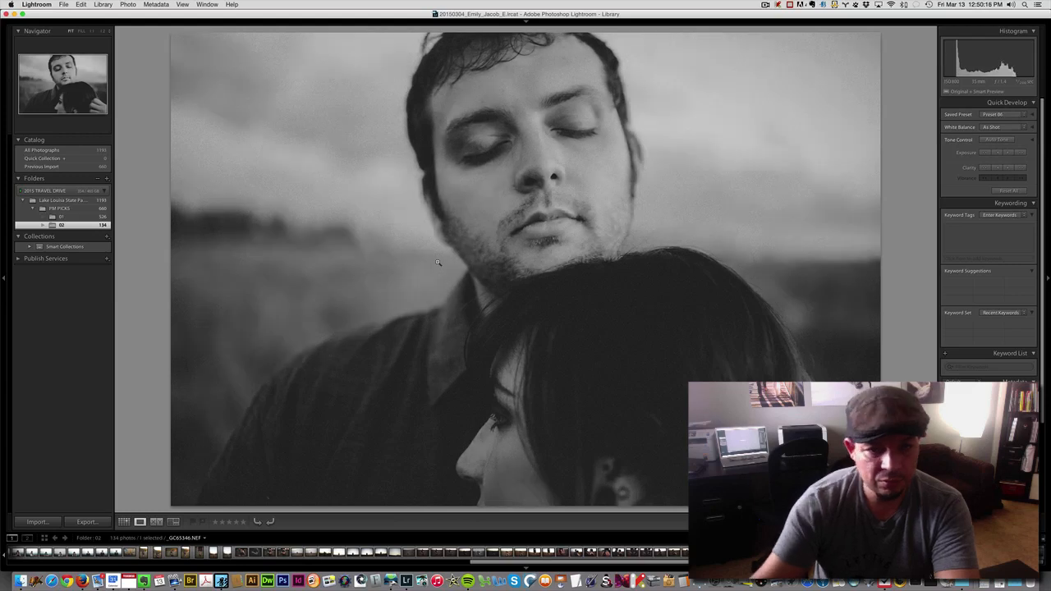
key(d)
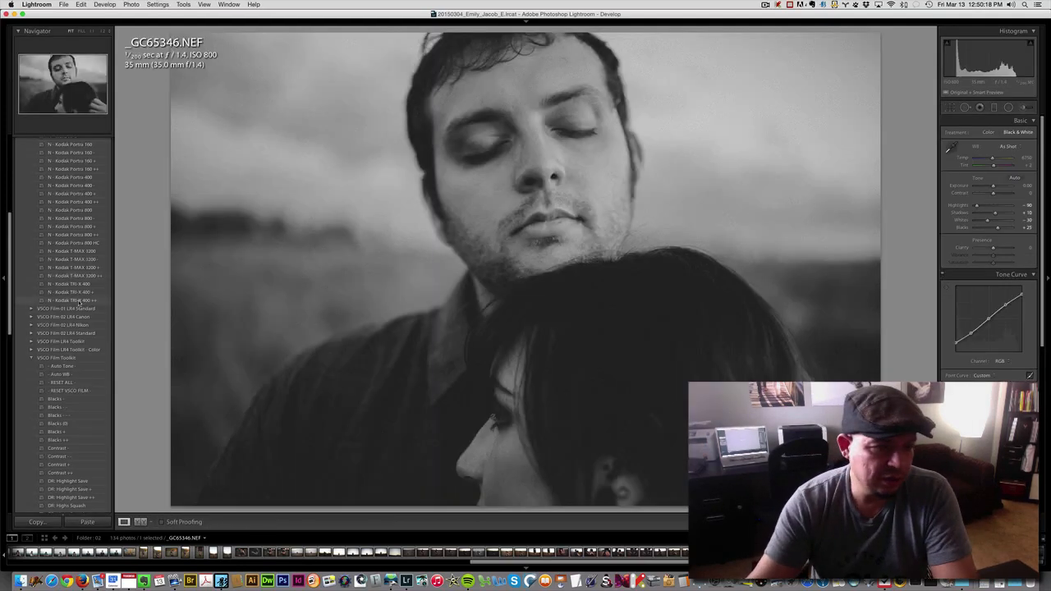
click(80, 301)
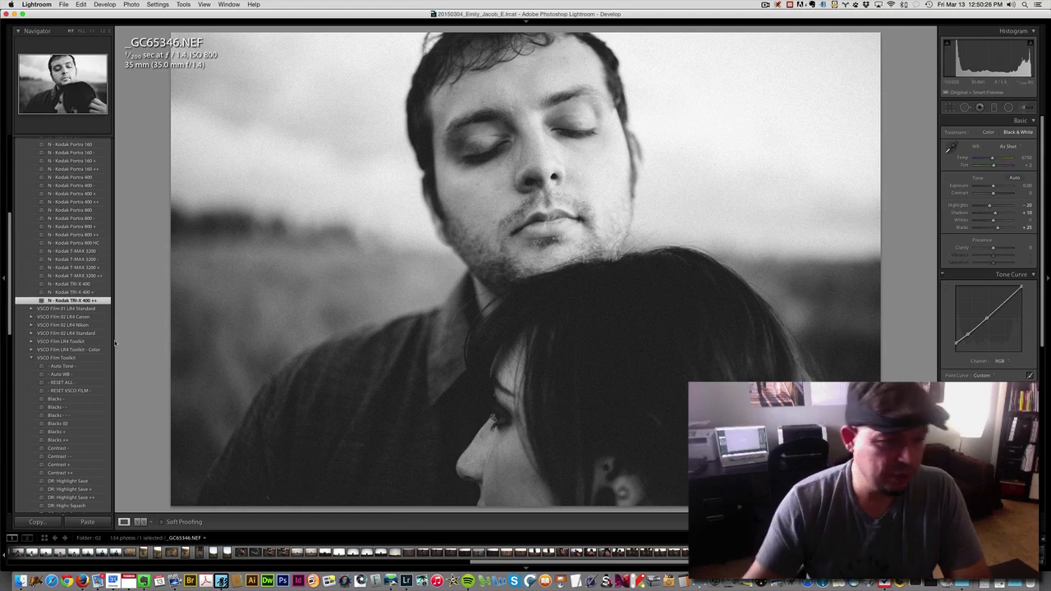
Try the VSCO Keys presets Preset 06, Preset 07 and Preset 08 on the portrait and undo the last Preset 08
scroll(71, 351, down, 15)
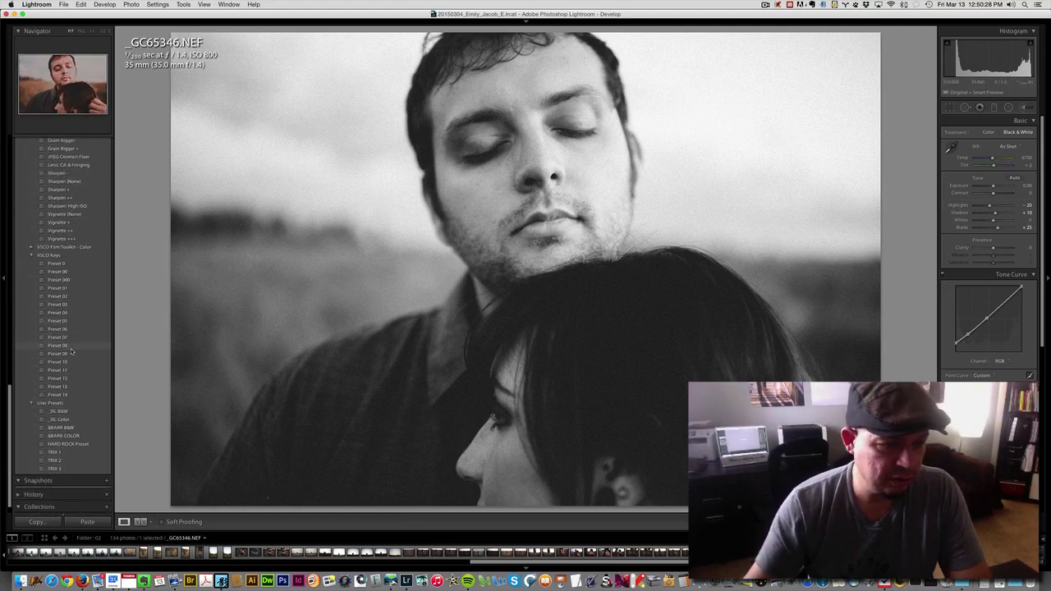
scroll(71, 352, down, 1)
click(66, 325)
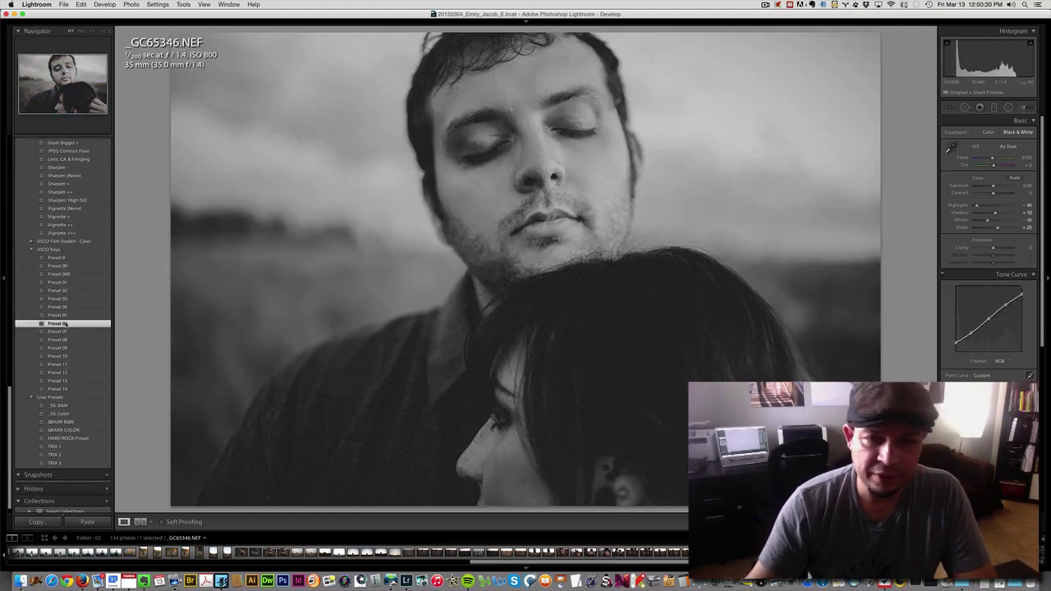
key(super+z)
click(66, 332)
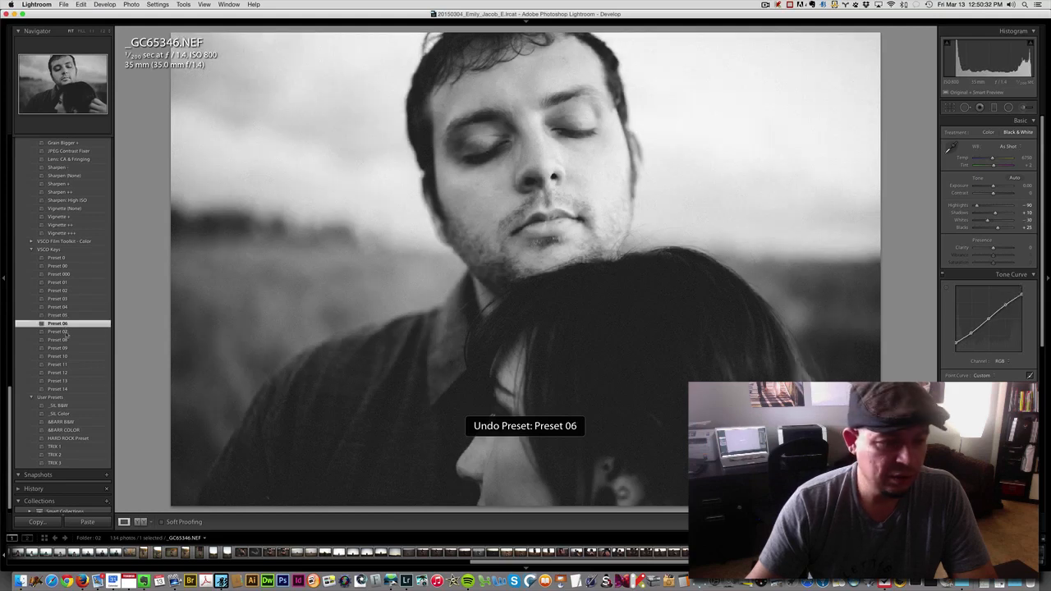
click(67, 325)
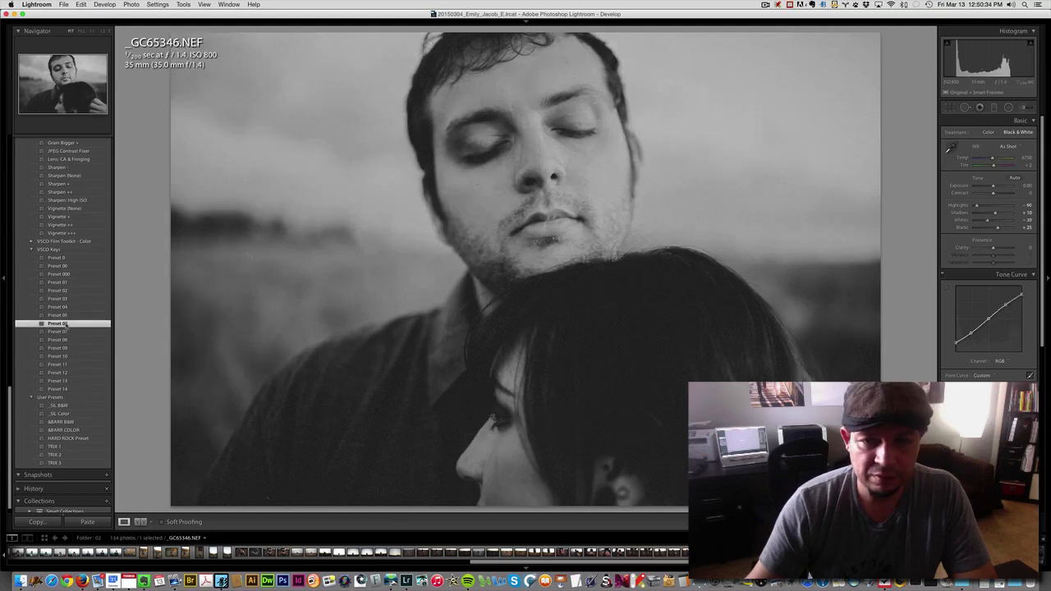
click(67, 333)
click(68, 341)
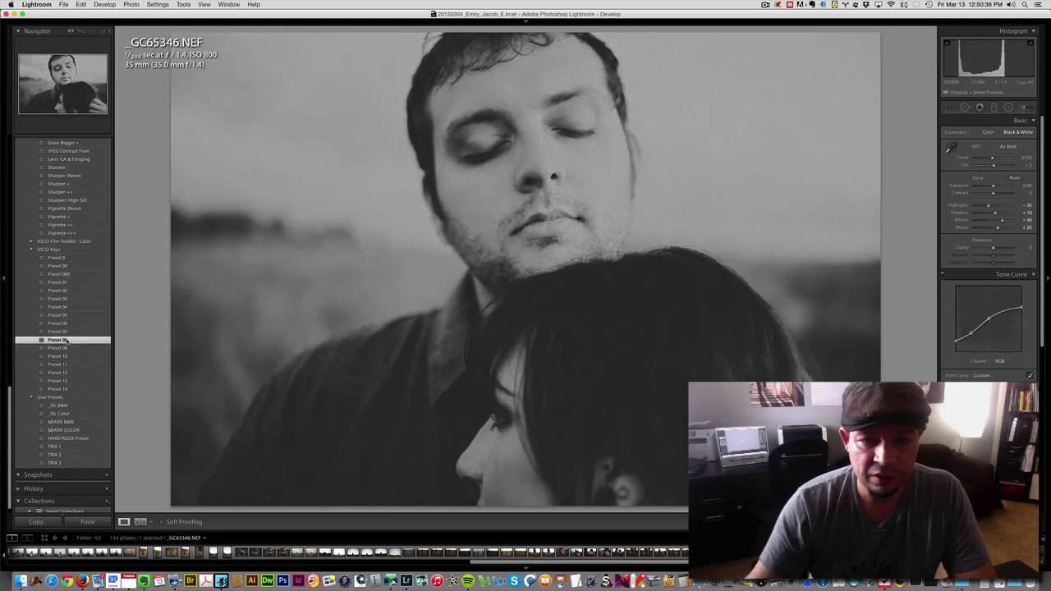
click(66, 332)
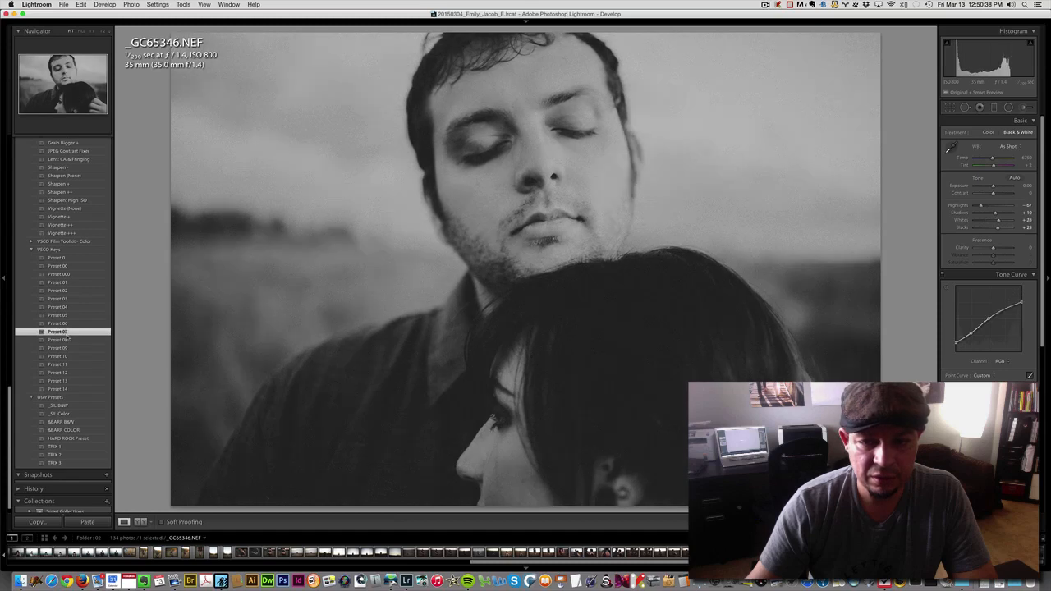
click(67, 339)
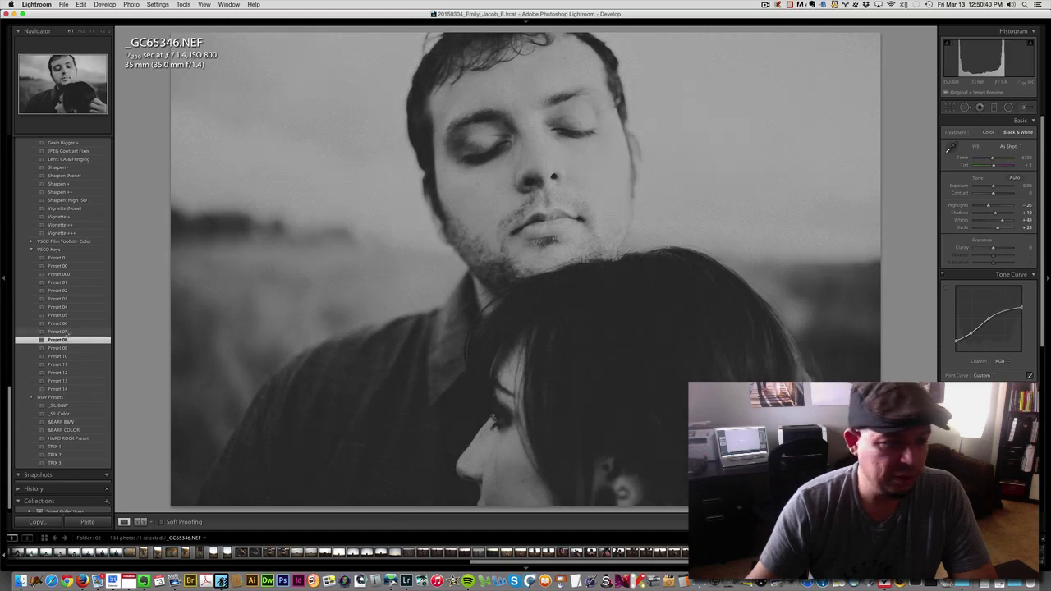
key(super+z)
Reapply the N - Kodak TRI-X 400 ++ film preset to the close portrait
scroll(75, 168, up, 15)
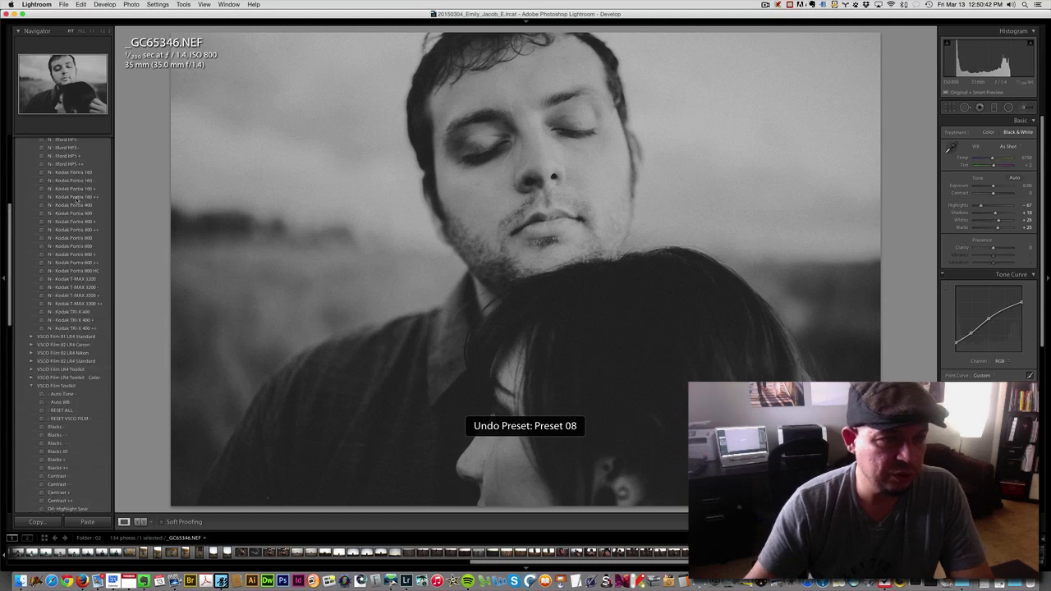
scroll(90, 279, down, 4)
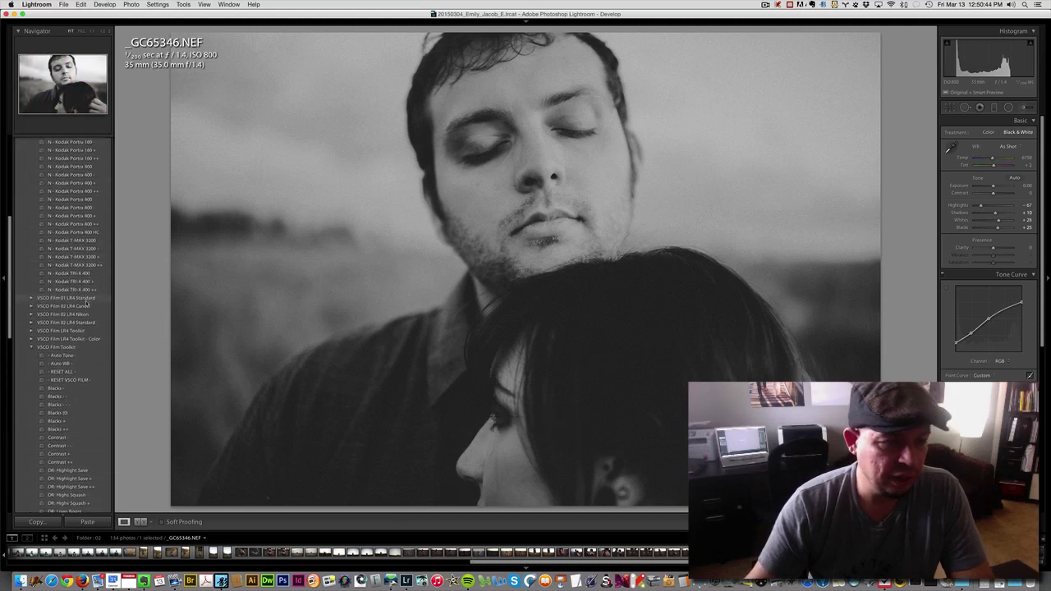
scroll(80, 348, up, 10)
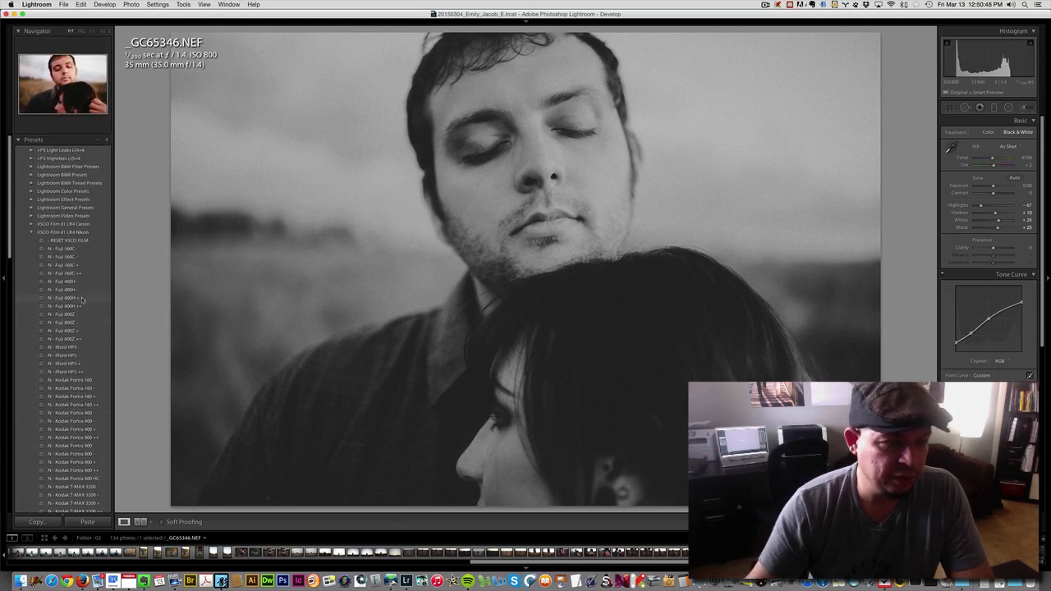
scroll(86, 394, down, 10)
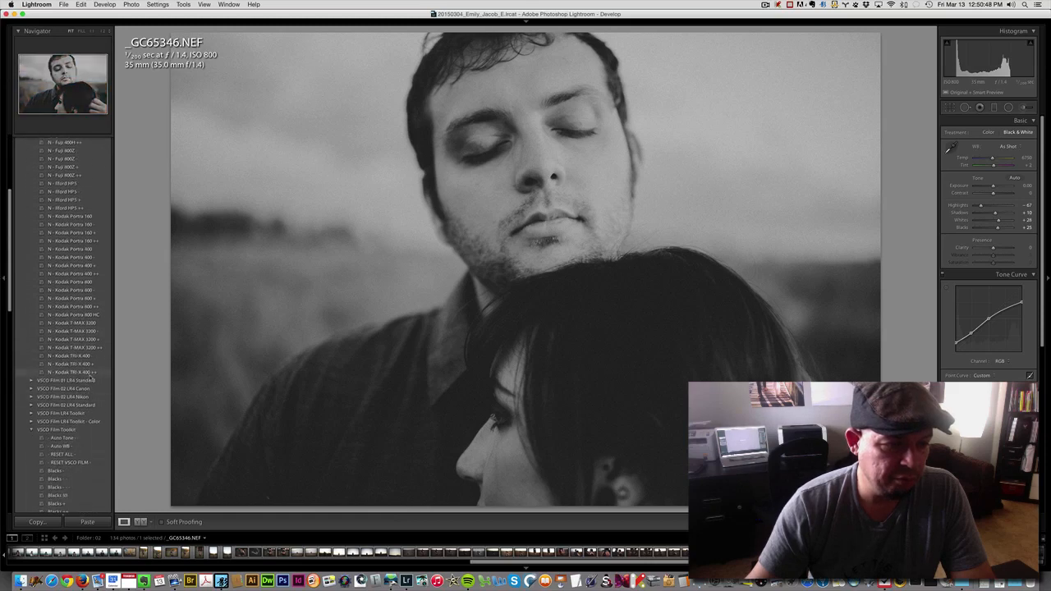
click(81, 371)
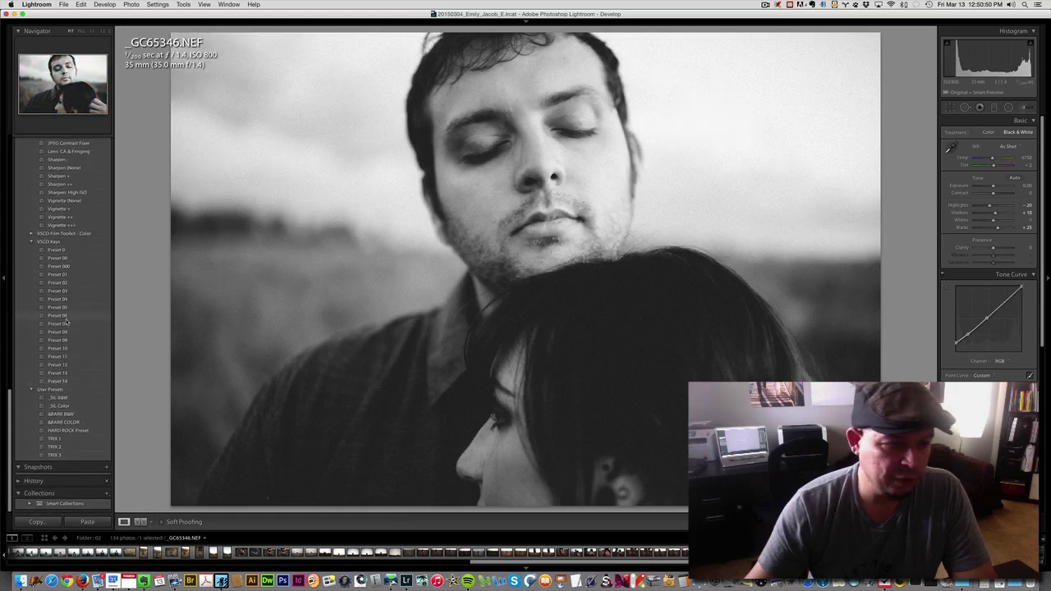
Update the VSCO Keys preset Preset 08 with the portrait's current black-and-white develop settings
right_click(73, 333)
click(94, 370)
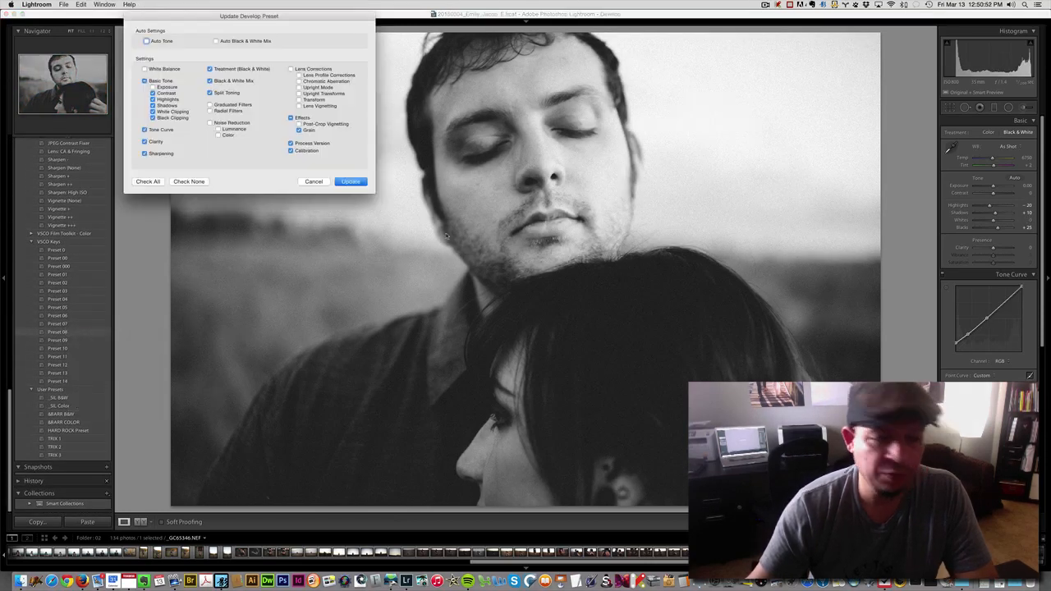
click(349, 181)
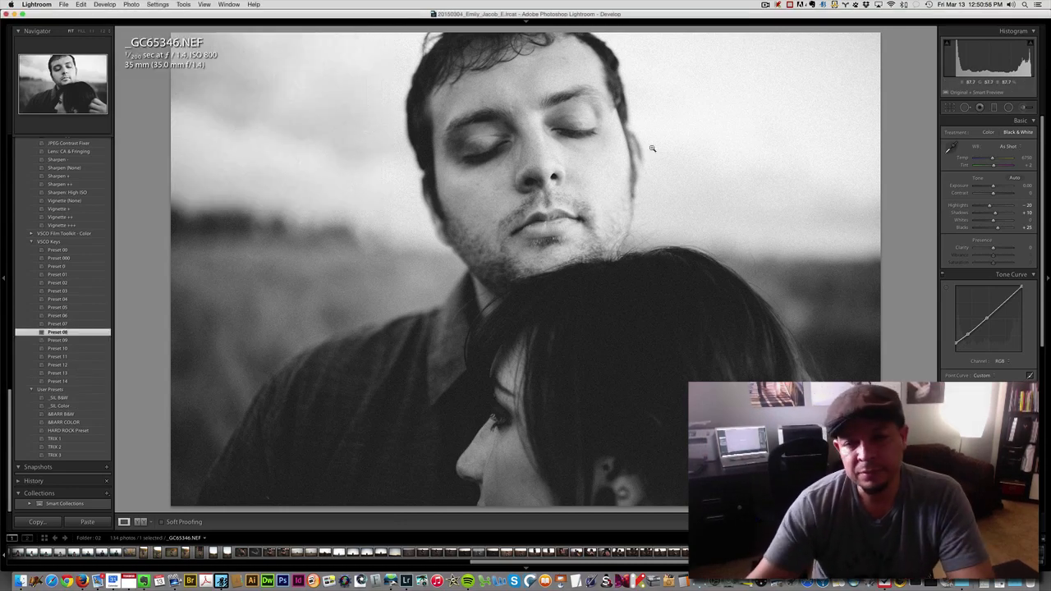
Browse back through the couple's field photos to _GC65319.NEF and return to the Library grid view
key(super+Left)
key(super+Left)
key(super+Left)
key(super+Left)
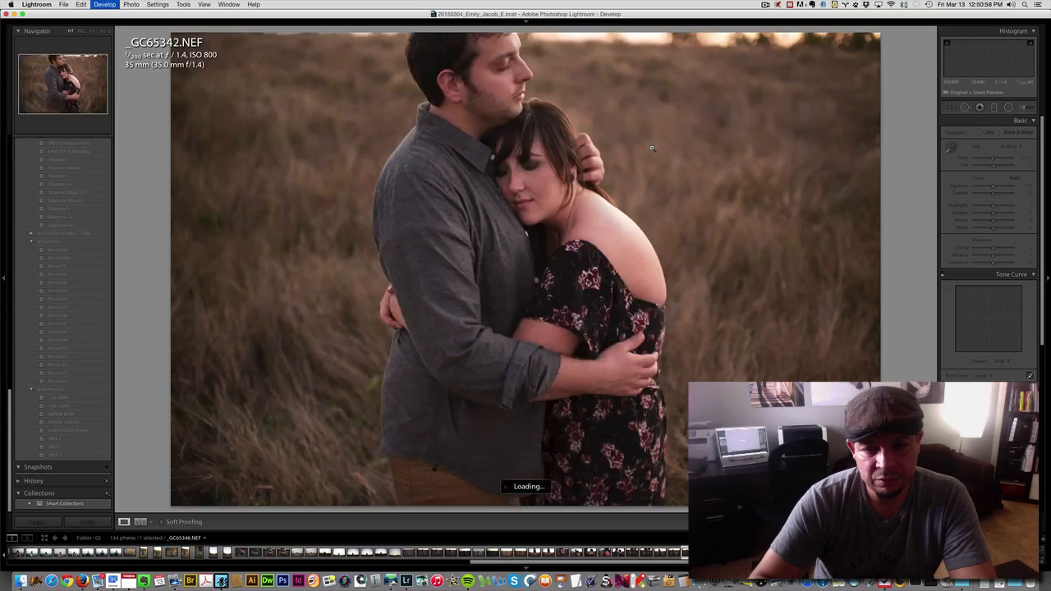
key(super+Left)
key(super+Left)
key(super+Left)
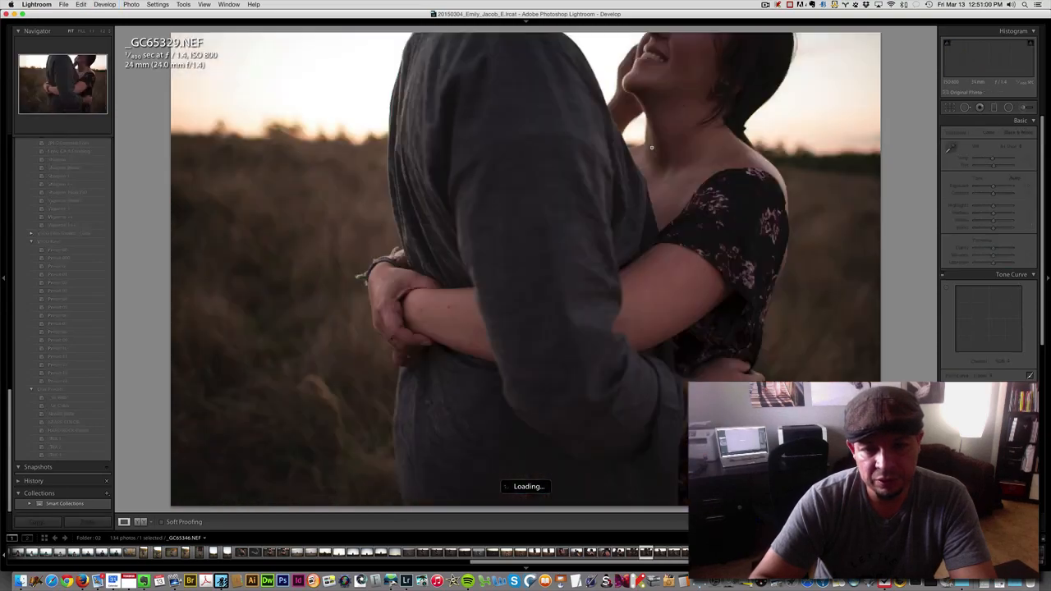
key(super+Left)
key(super+Left)
key(super+Left)
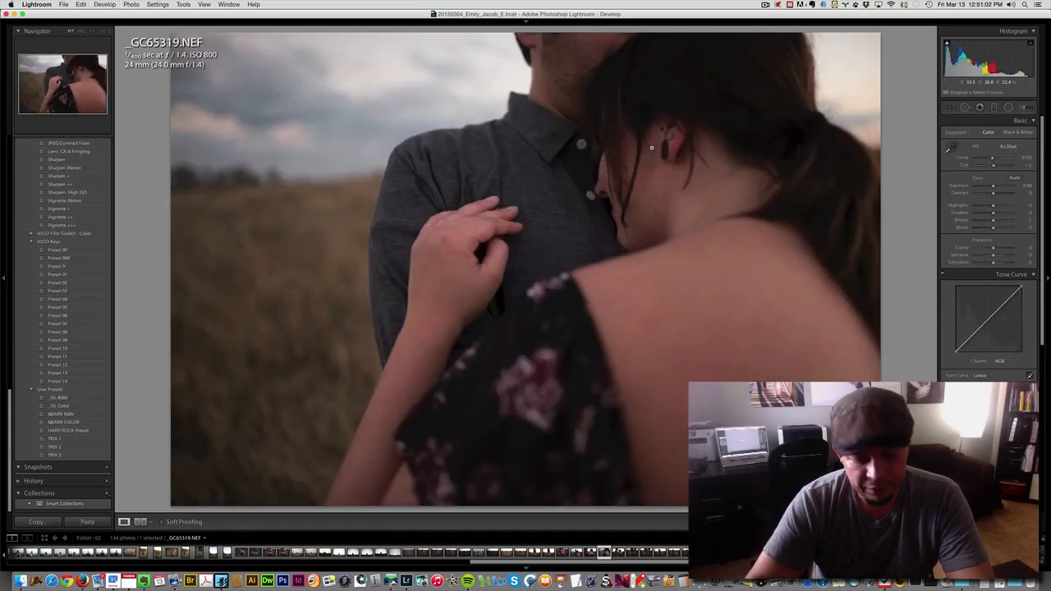
key(g)
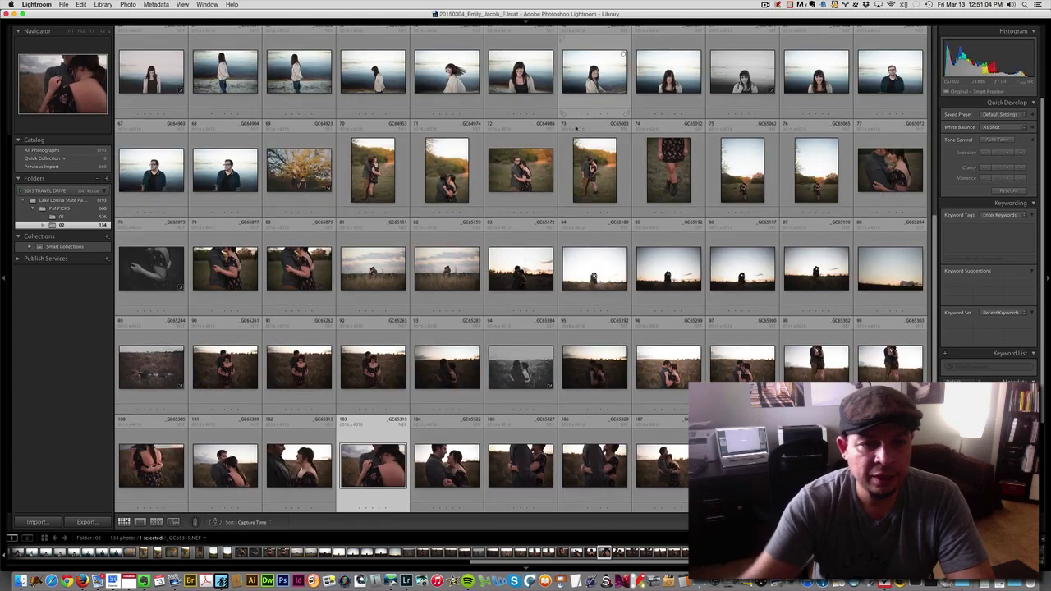